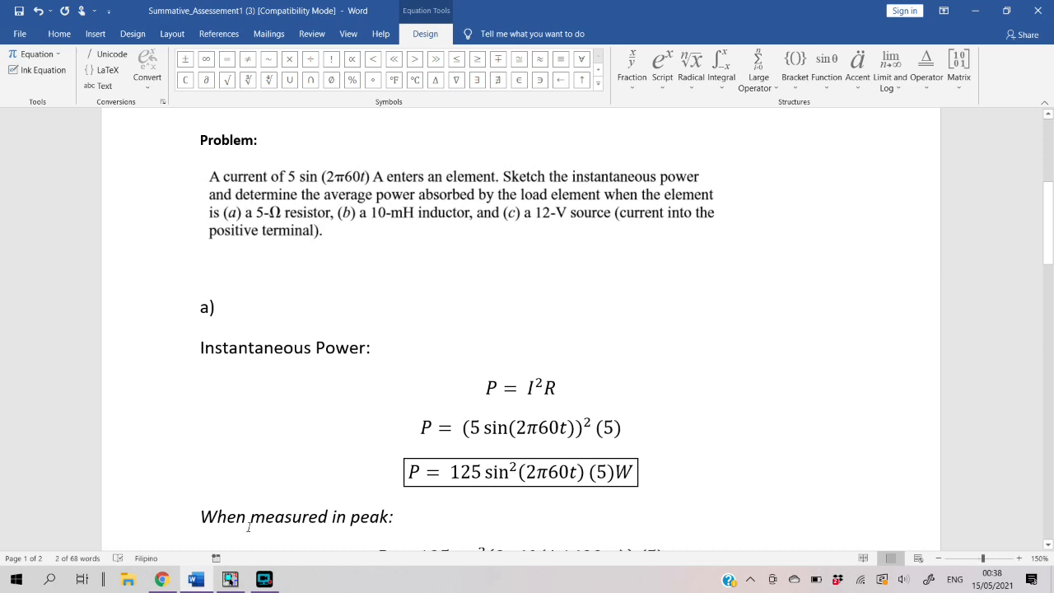
Switch to OrCAD Capture and delete the power and voltage bias labels from the resistor, current source and wires
mouse_move(264, 578)
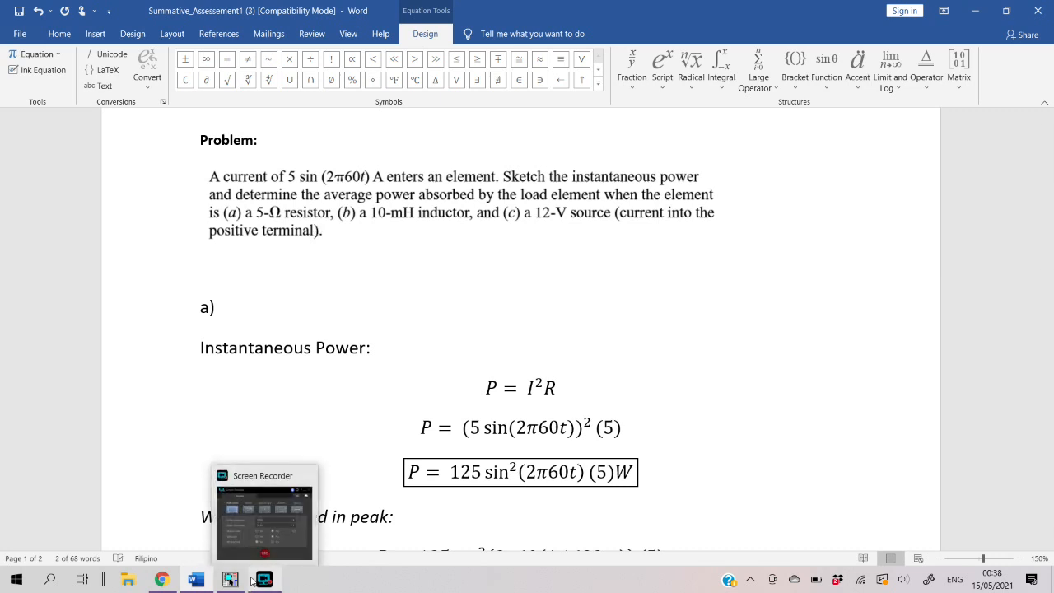
left_click(230, 578)
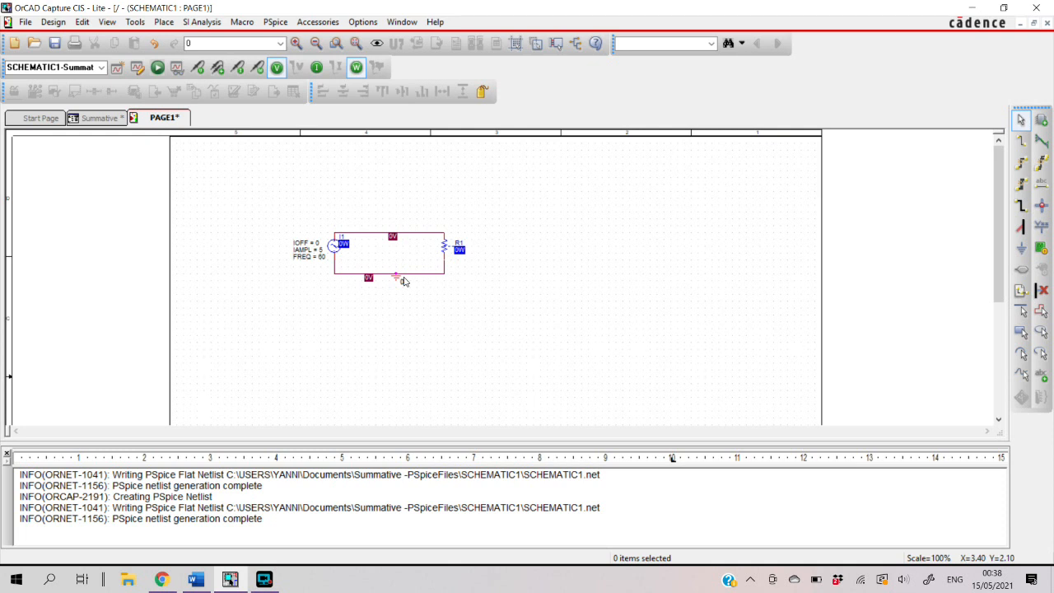
left_click(459, 255)
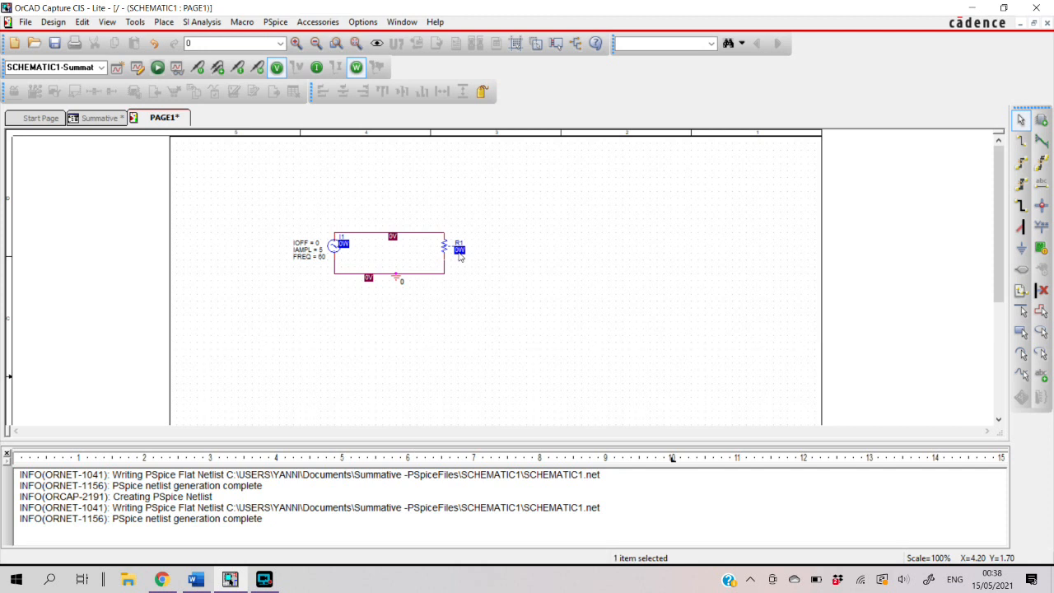
key("Delete")
left_click(344, 245)
key("Delete")
left_click(392, 239)
key("Delete")
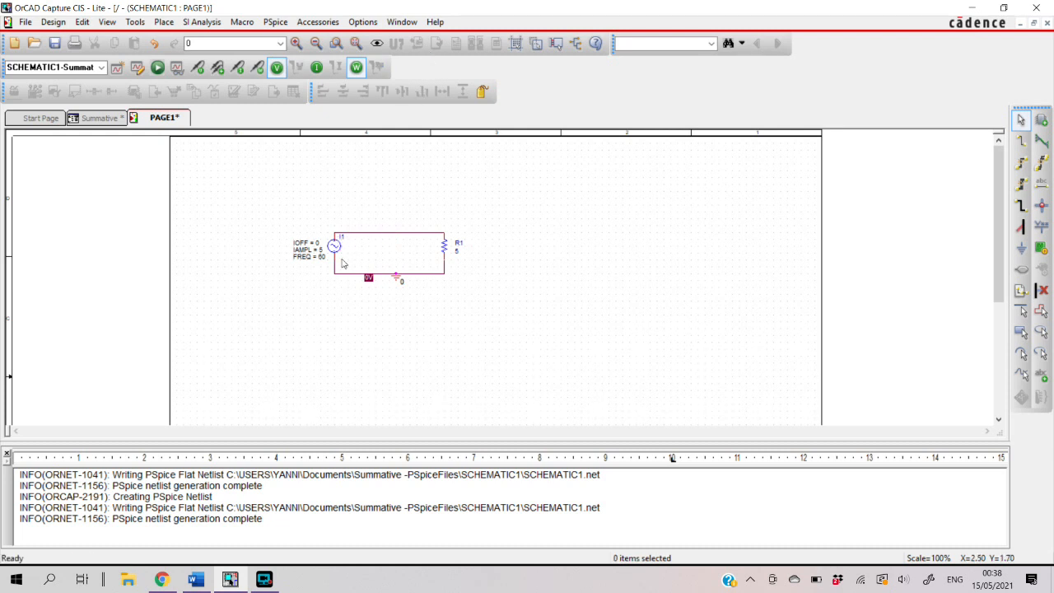
left_click(368, 277)
key("Delete")
left_click(163, 22)
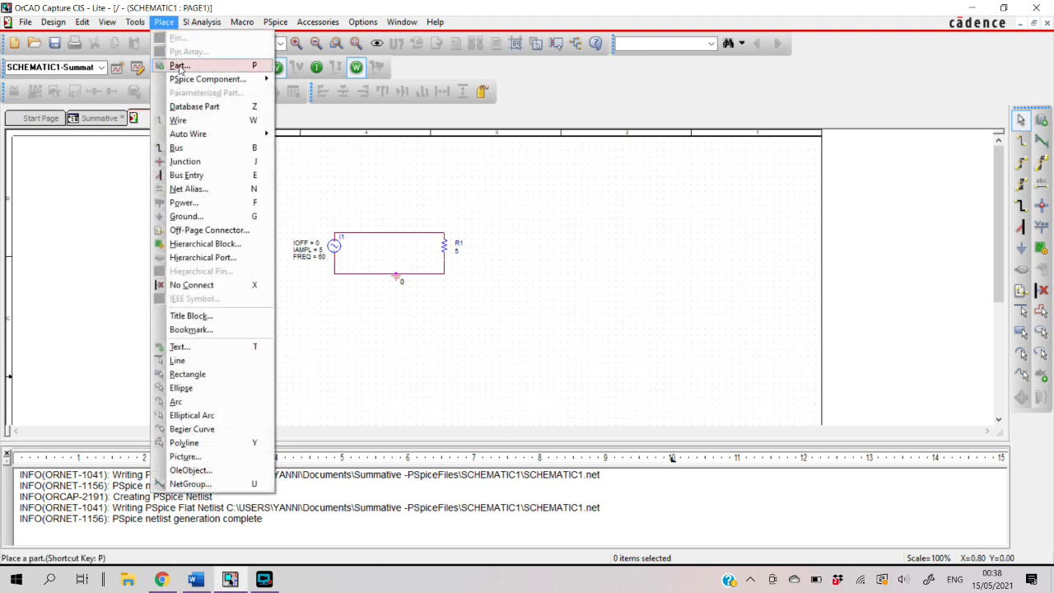
mouse_move(182, 82)
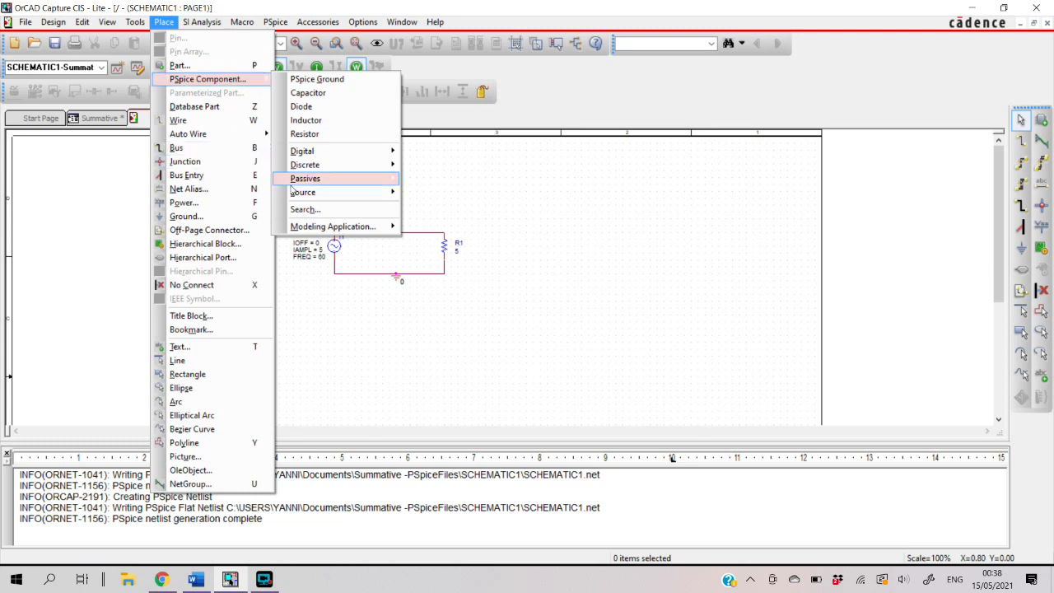
mouse_move(335, 195)
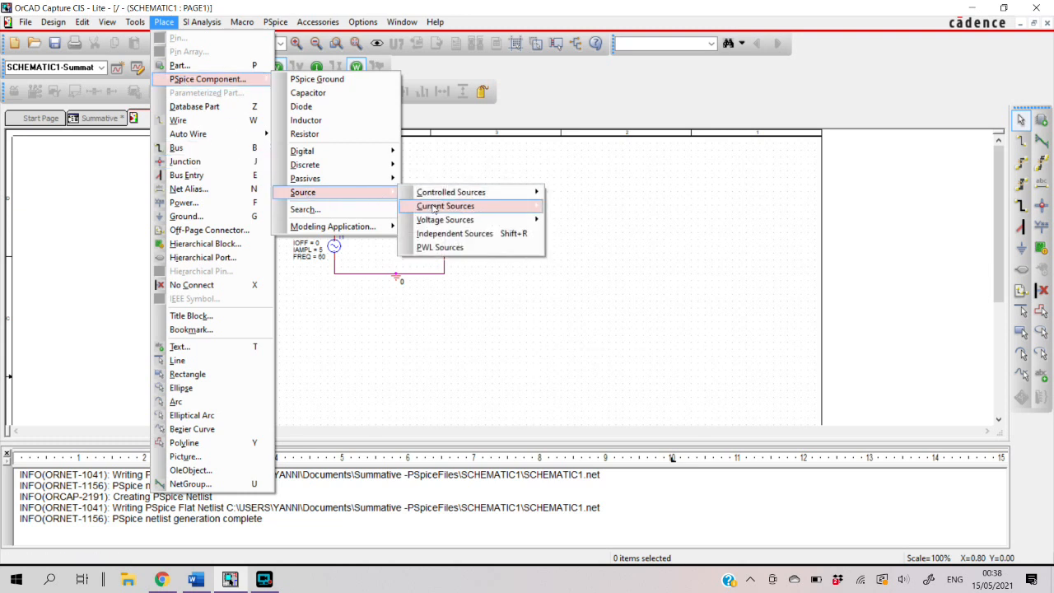
mouse_move(434, 208)
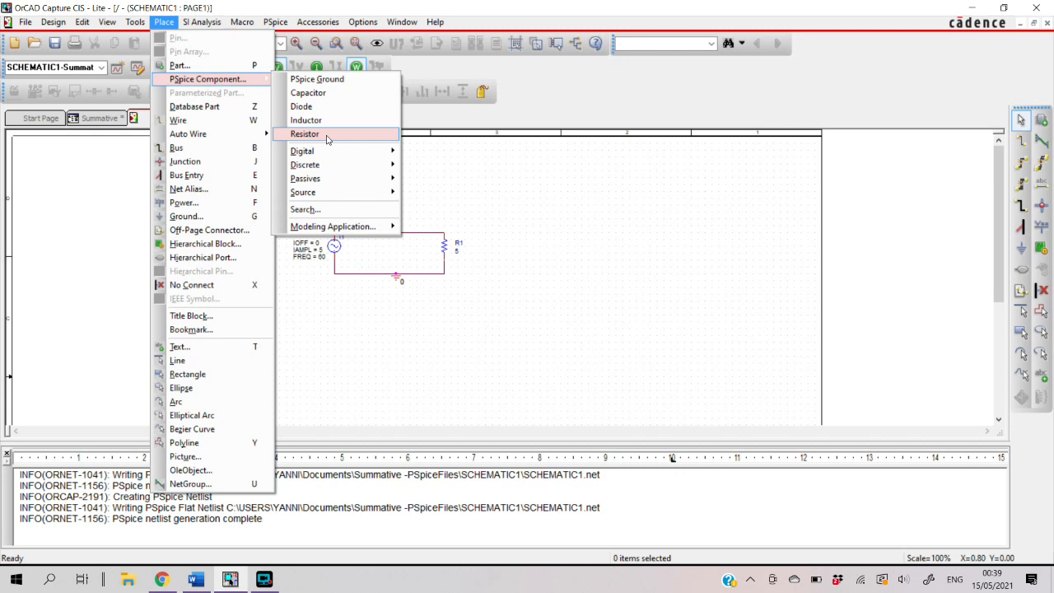
left_click(577, 296)
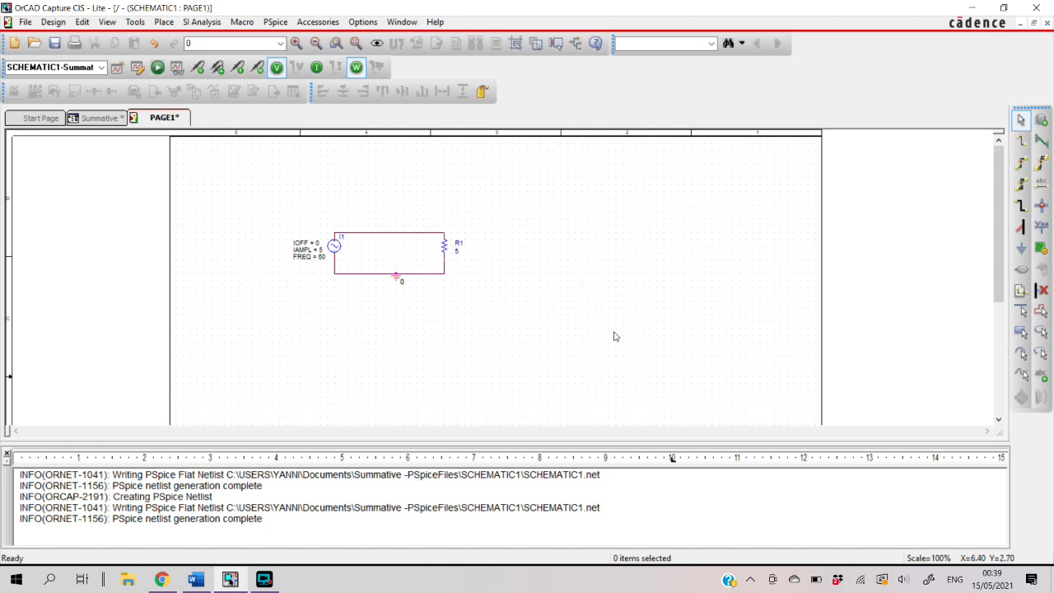
Set the value of resistor R1 to 5
double_click(457, 252)
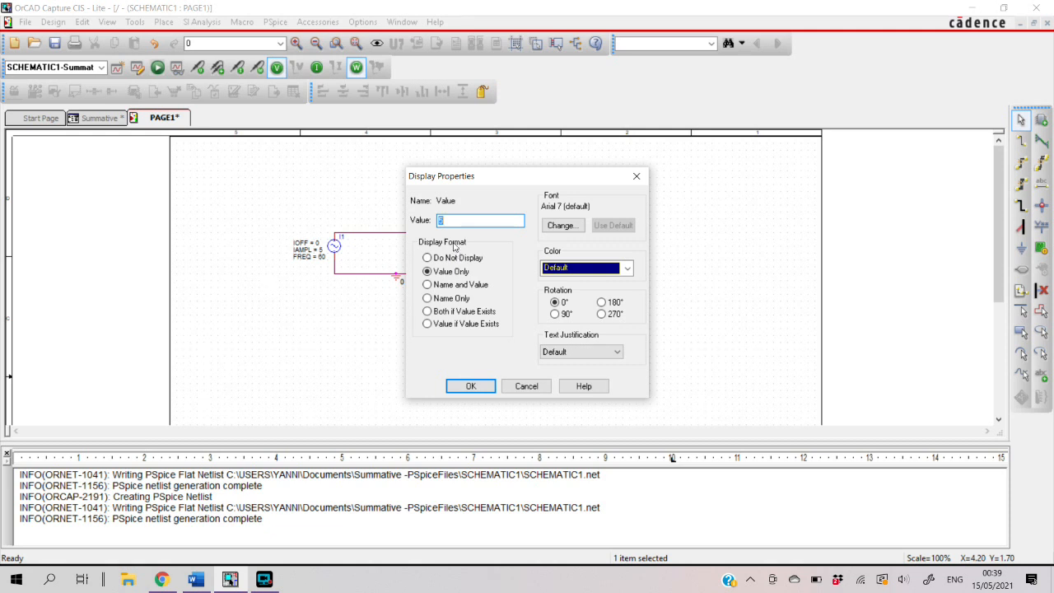
type("5")
left_click(473, 387)
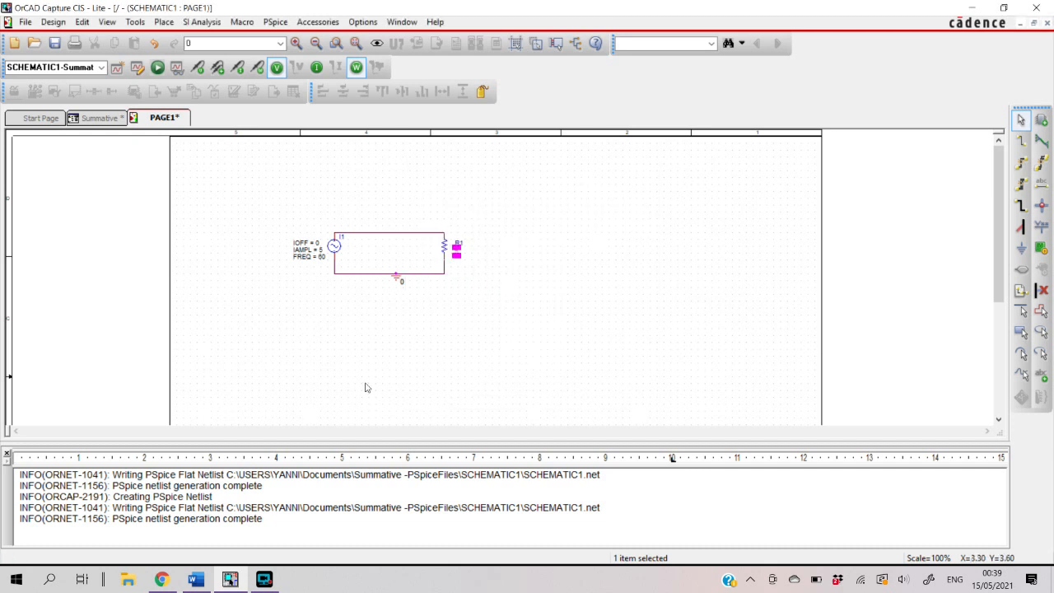
Review the sine current source's IOFF and IAMPL properties, comparing the amplitude with the problem statement in the Word document
double_click(303, 245)
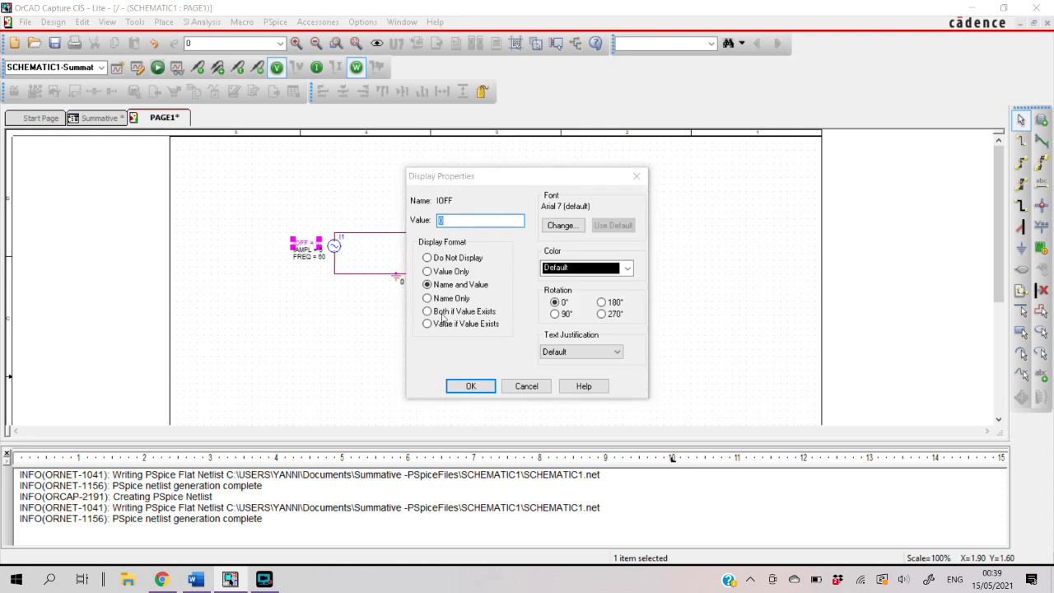
left_click(474, 386)
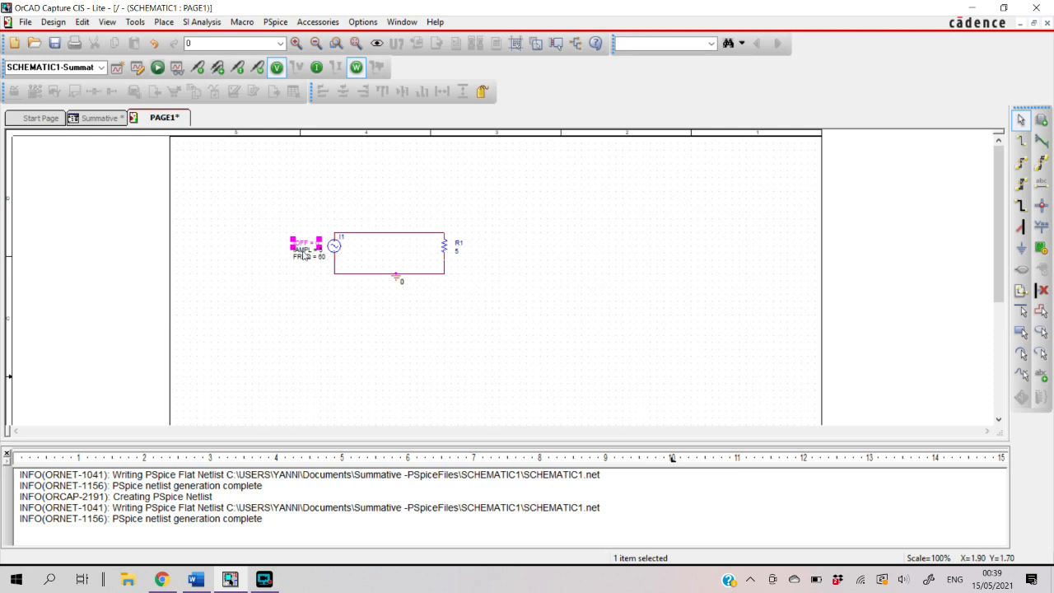
double_click(304, 251)
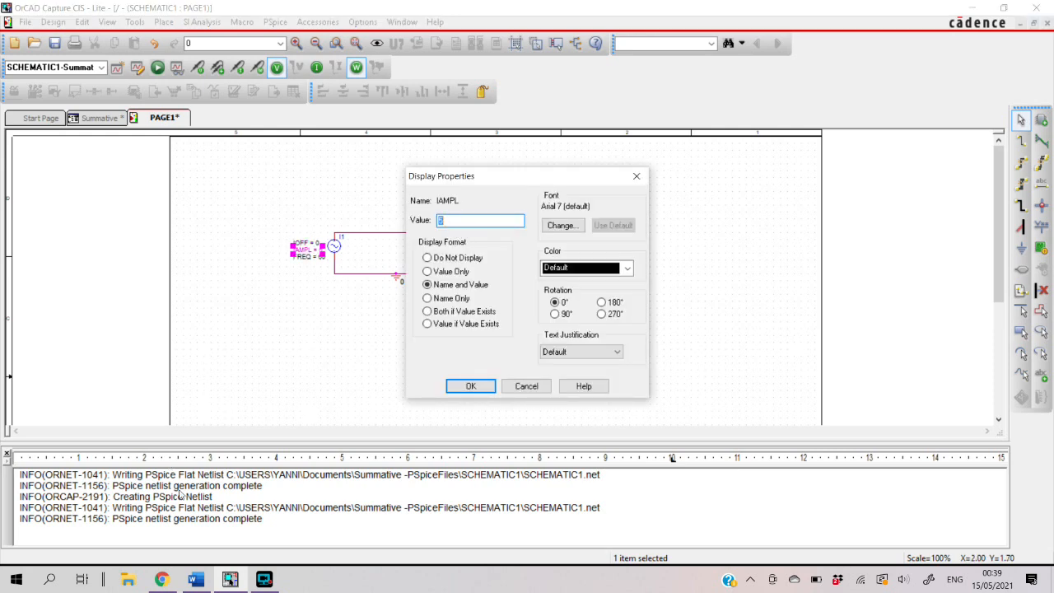
left_click(198, 579)
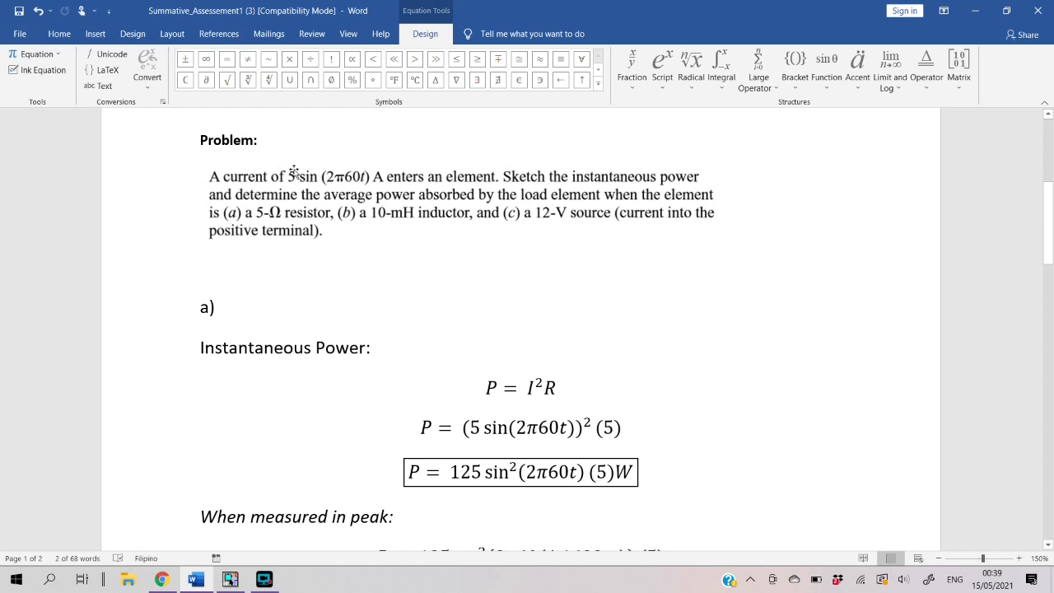
left_click(230, 579)
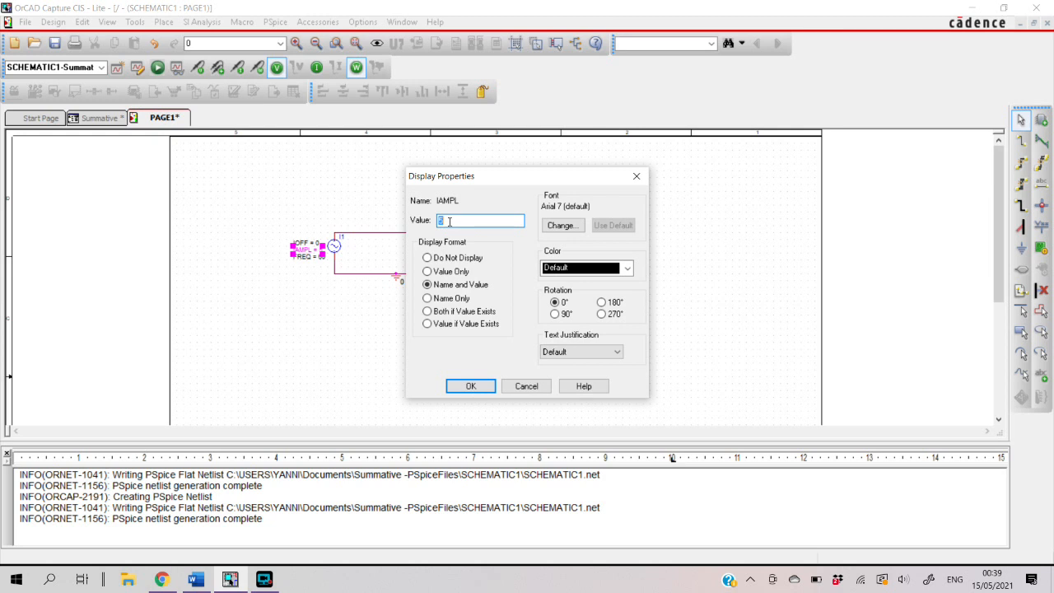
left_click(470, 385)
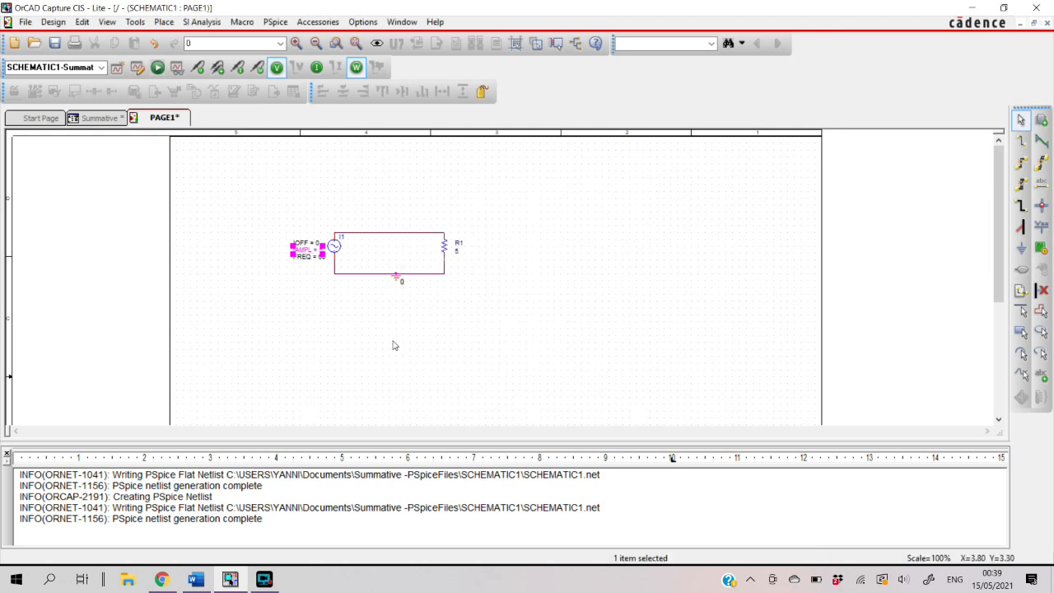
Review the current source's FREQ property against the problem statement in the Word document
double_click(309, 256)
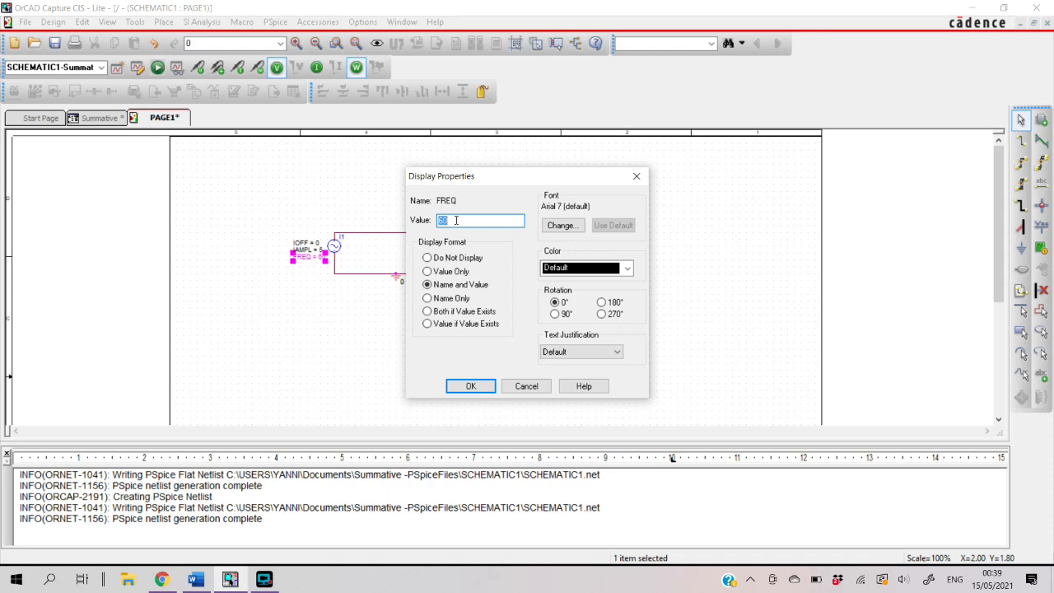
left_click(231, 581)
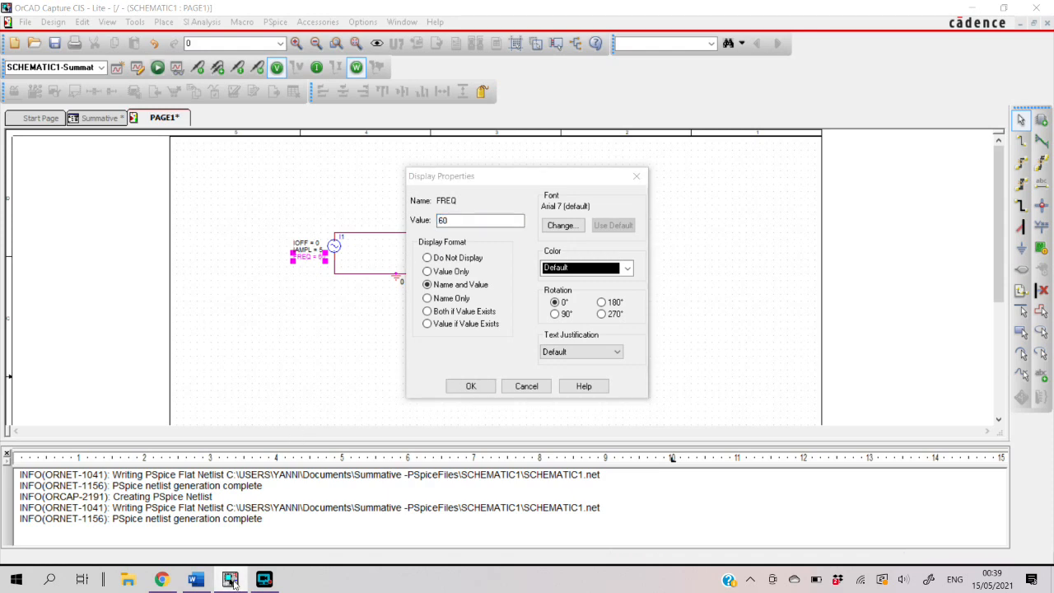
left_click(195, 579)
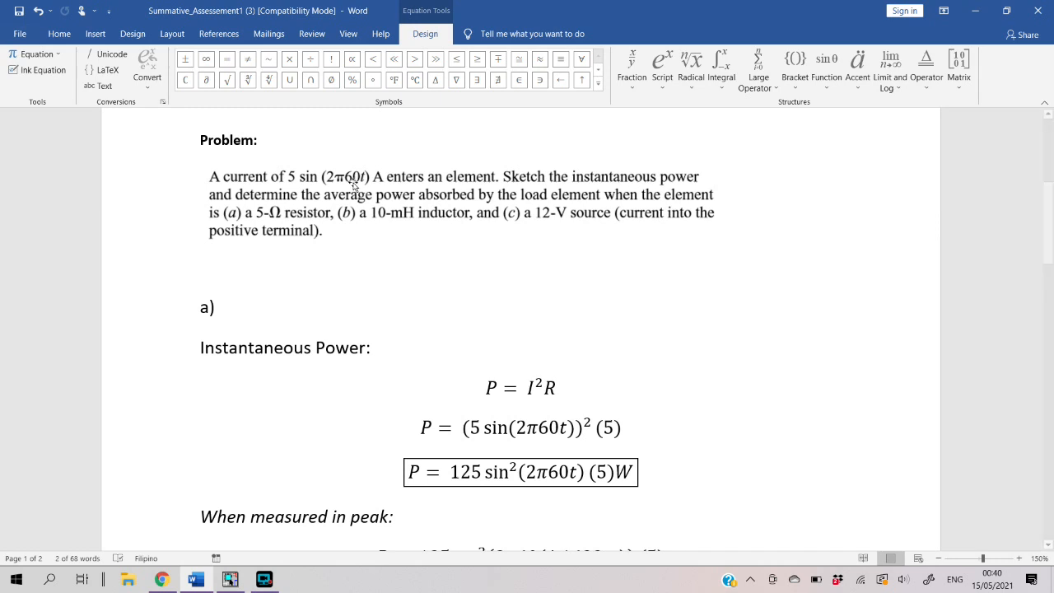
left_click(229, 578)
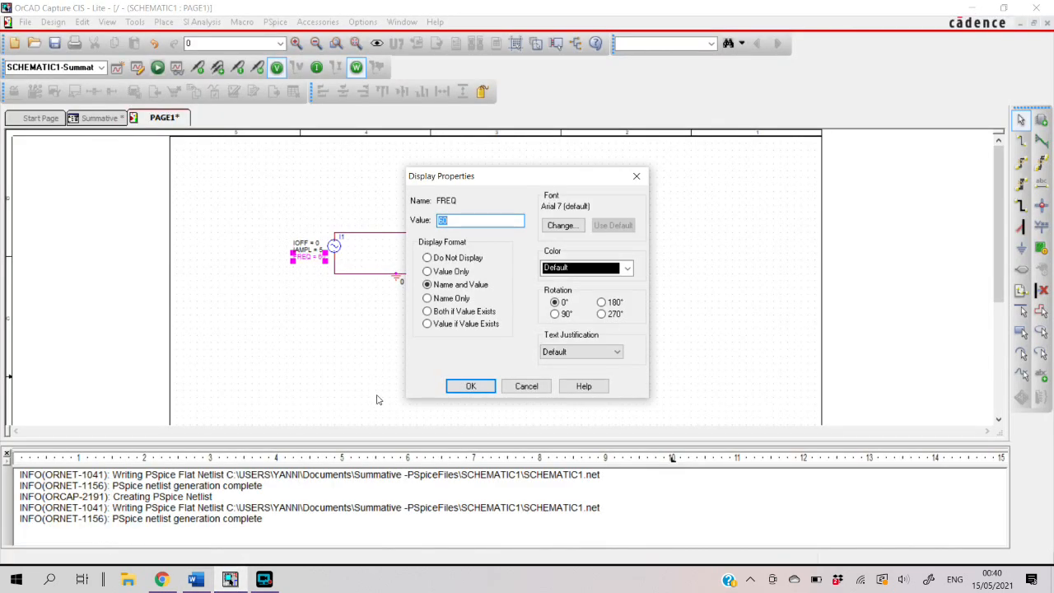
left_click(470, 386)
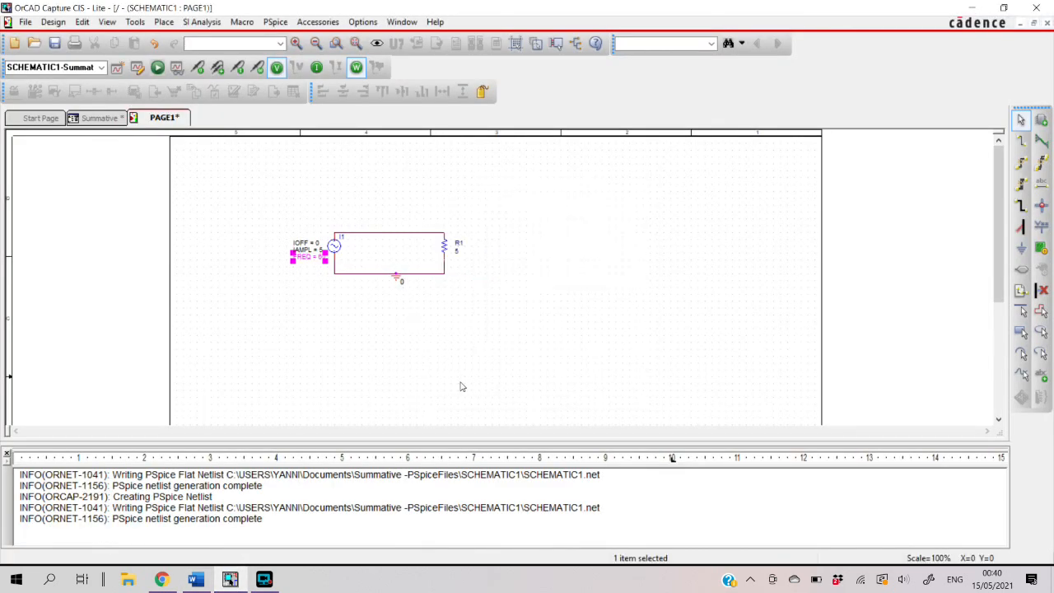
left_click(350, 309)
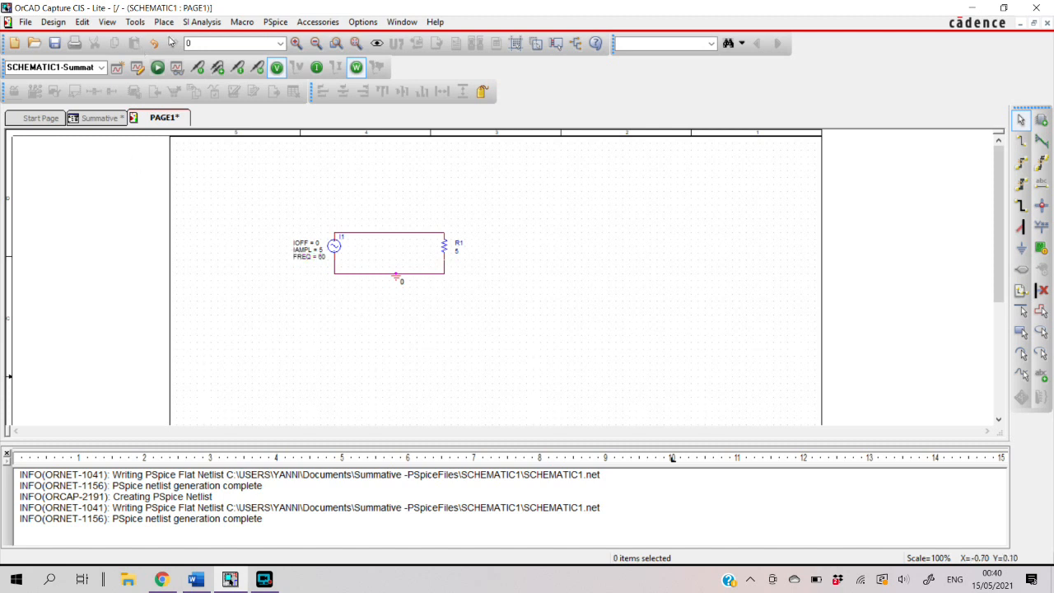
Check the time-domain transient settings in the existing simulation profile and run the PSpice simulation
left_click(275, 23)
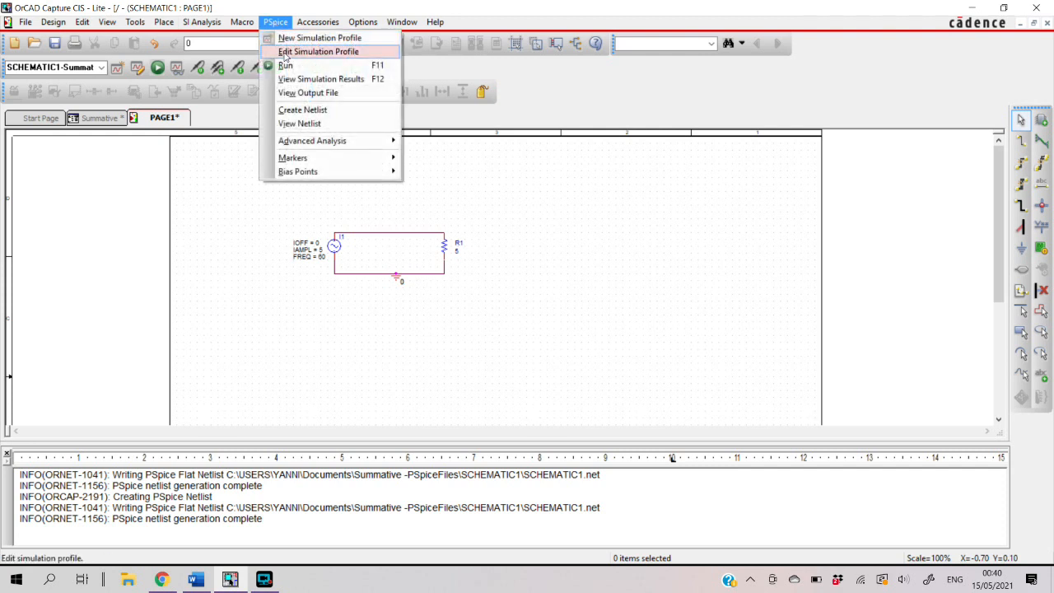
left_click(284, 52)
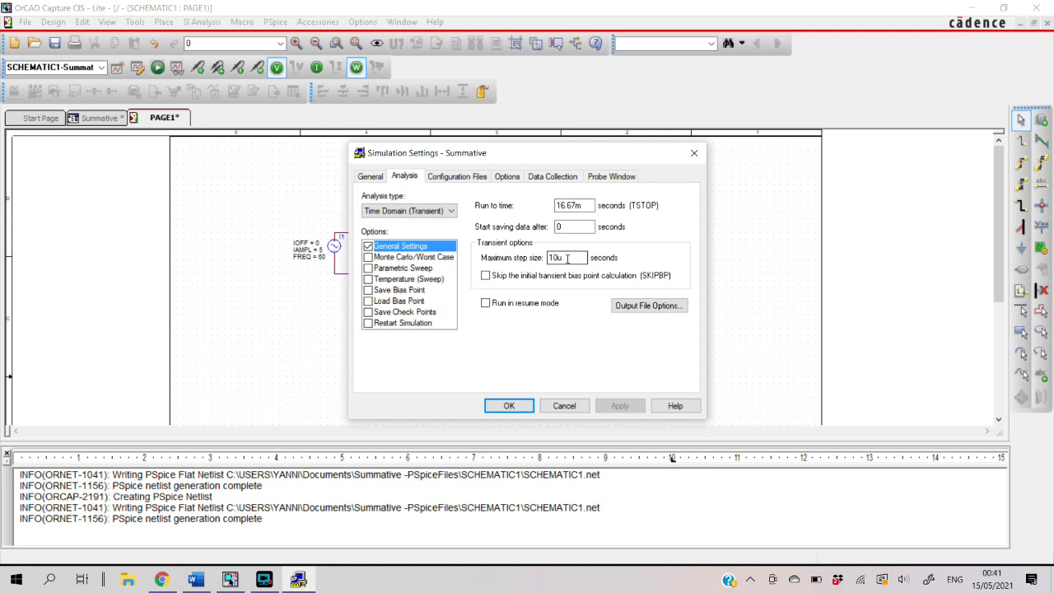
left_click(508, 406)
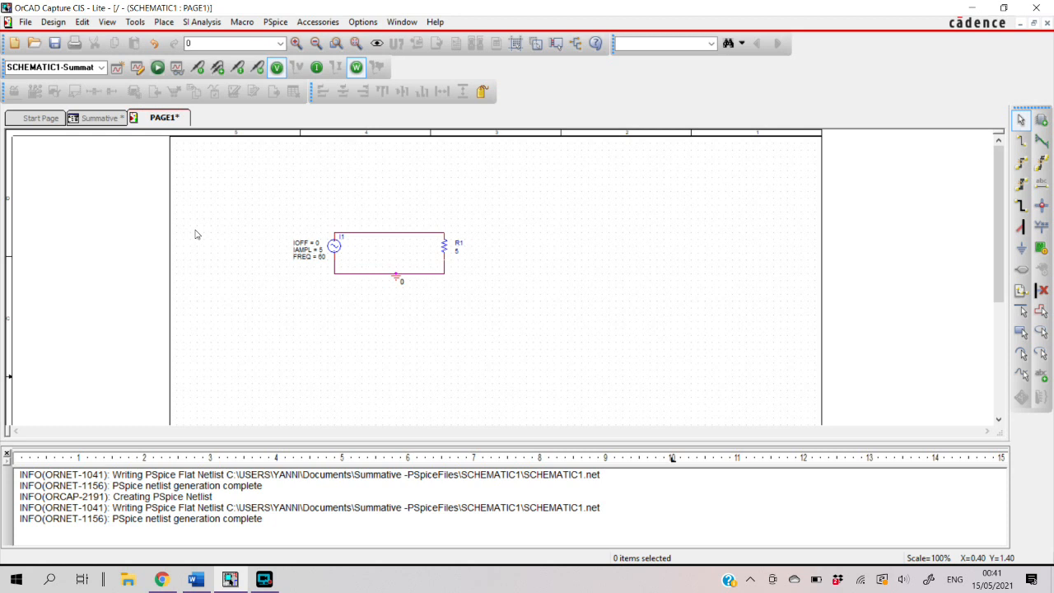
left_click(158, 69)
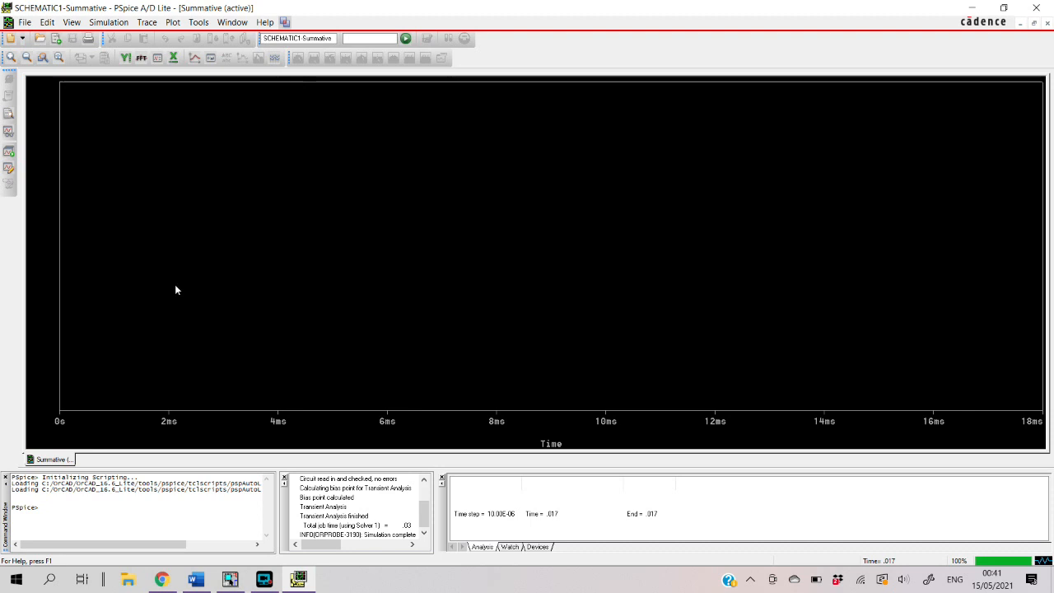
Add the resistor's power trace W(R1) to the empty plot
right_click(174, 285)
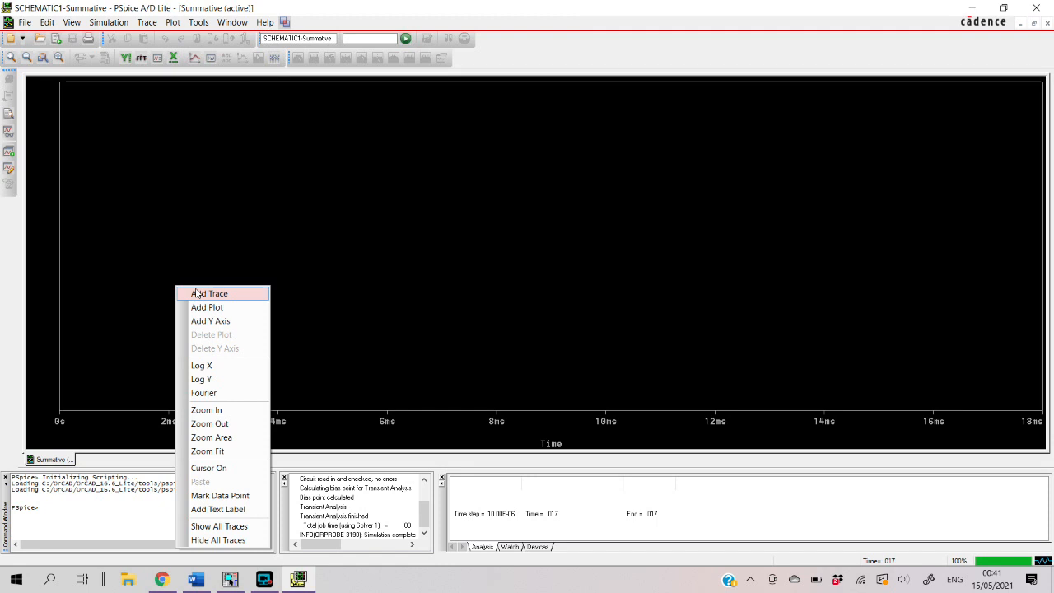
left_click(198, 293)
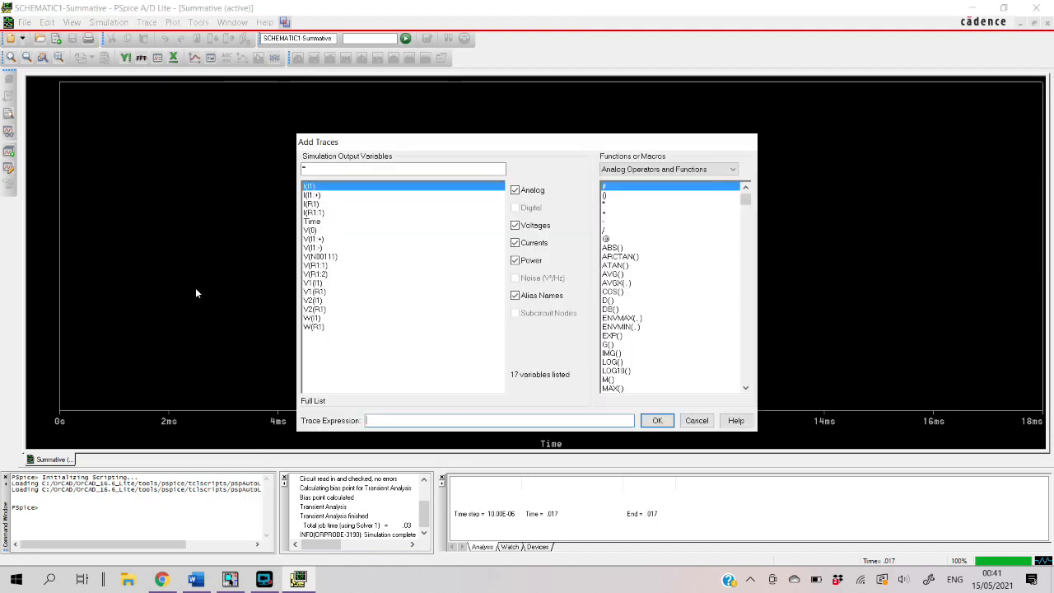
left_click(314, 327)
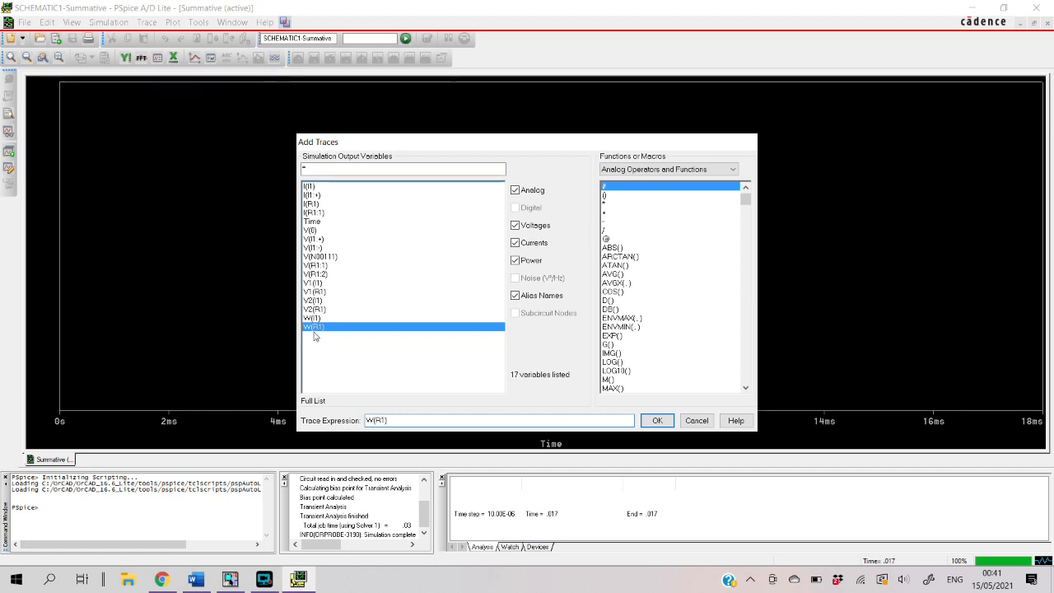
left_click(665, 422)
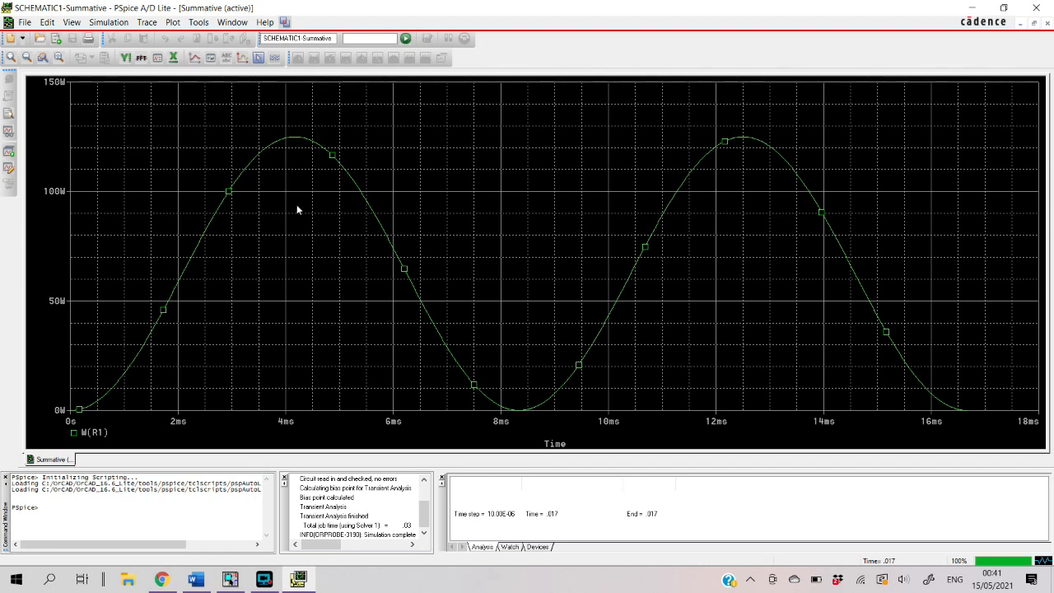
Turn on the plot cursor and place it on the first peak of the W(R1) curve, at about 4.14 ms
left_click(258, 57)
left_click(233, 306)
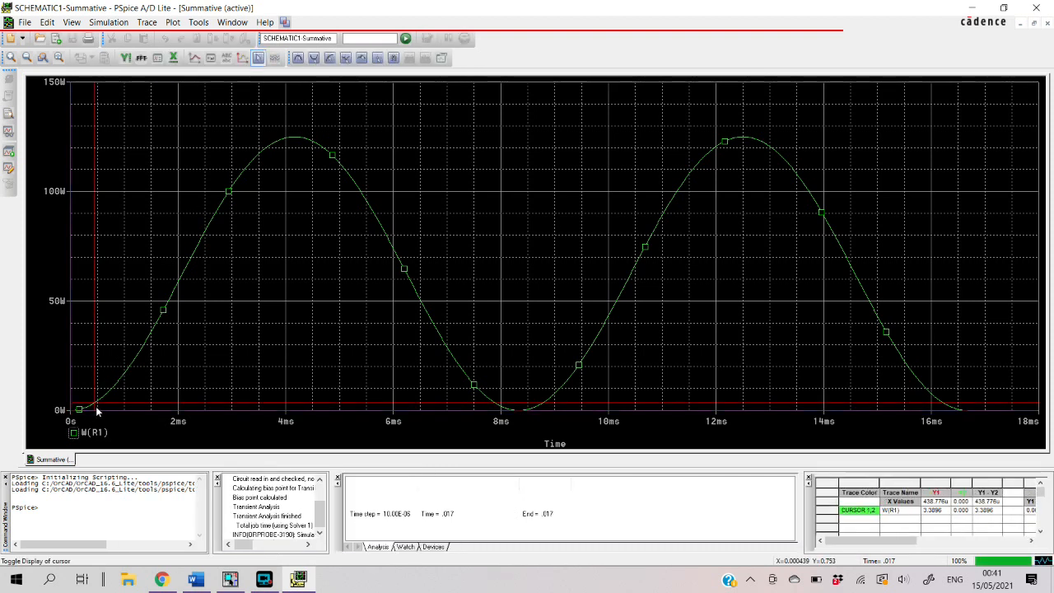
left_click_drag(239, 302, 295, 263)
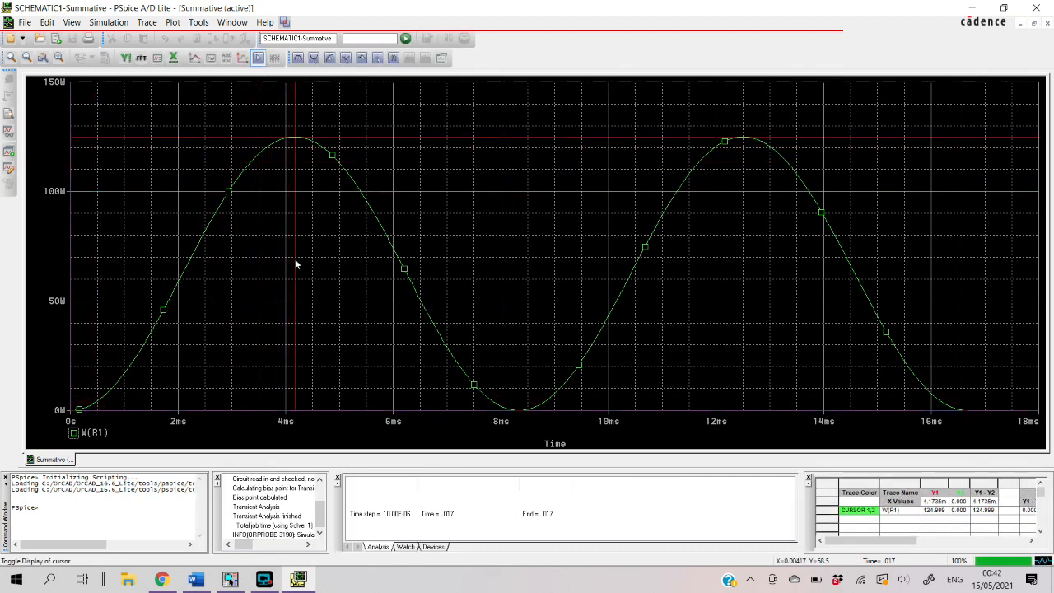
left_click_drag(296, 260, 295, 260)
left_click(293, 348)
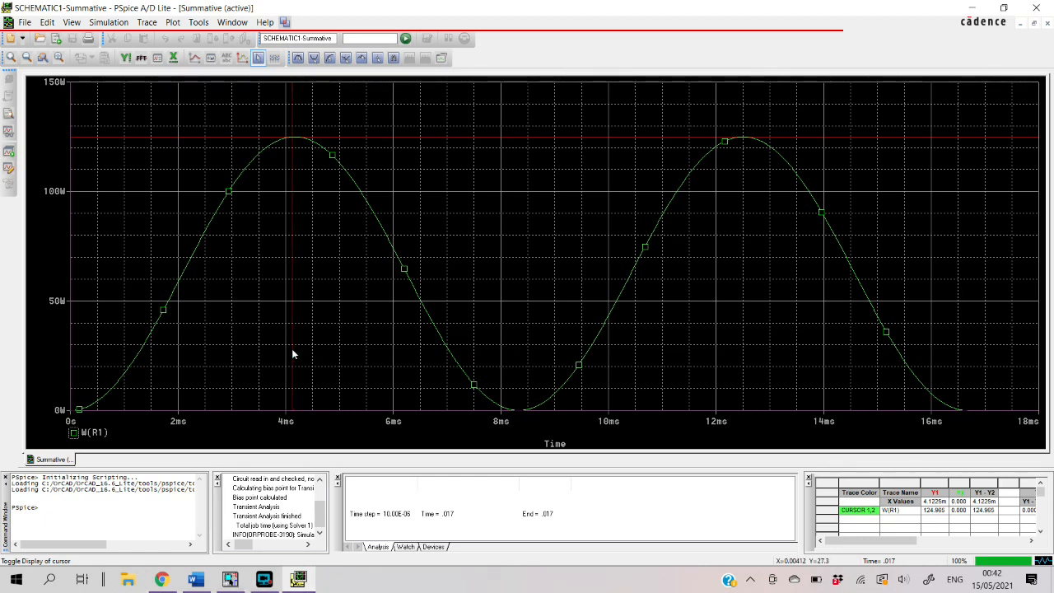
left_click(293, 350)
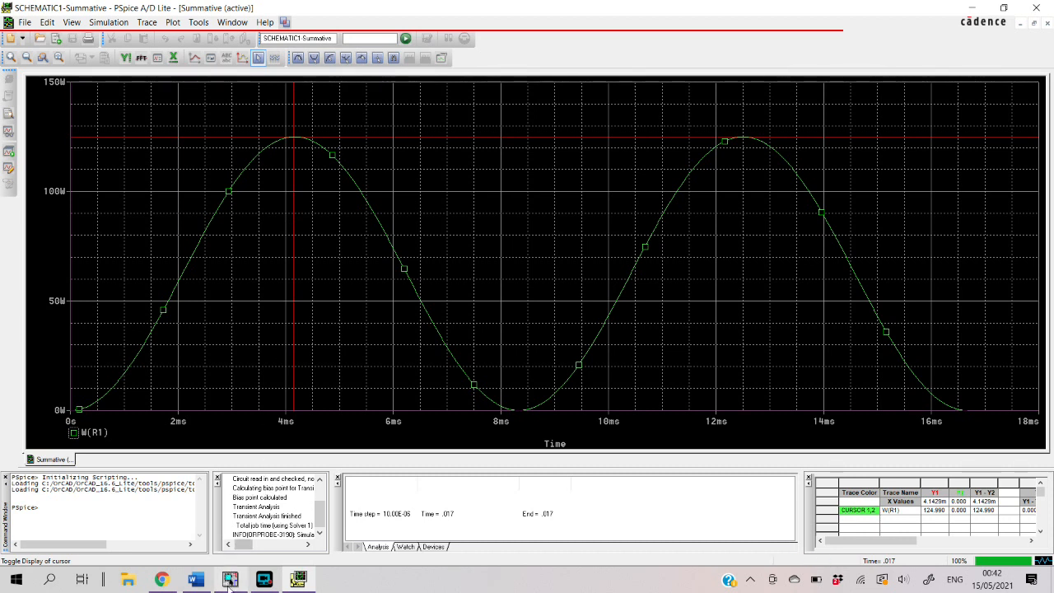
Switch to the Word document and review the instantaneous power derivation and the result calculated for the peak
mouse_move(199, 586)
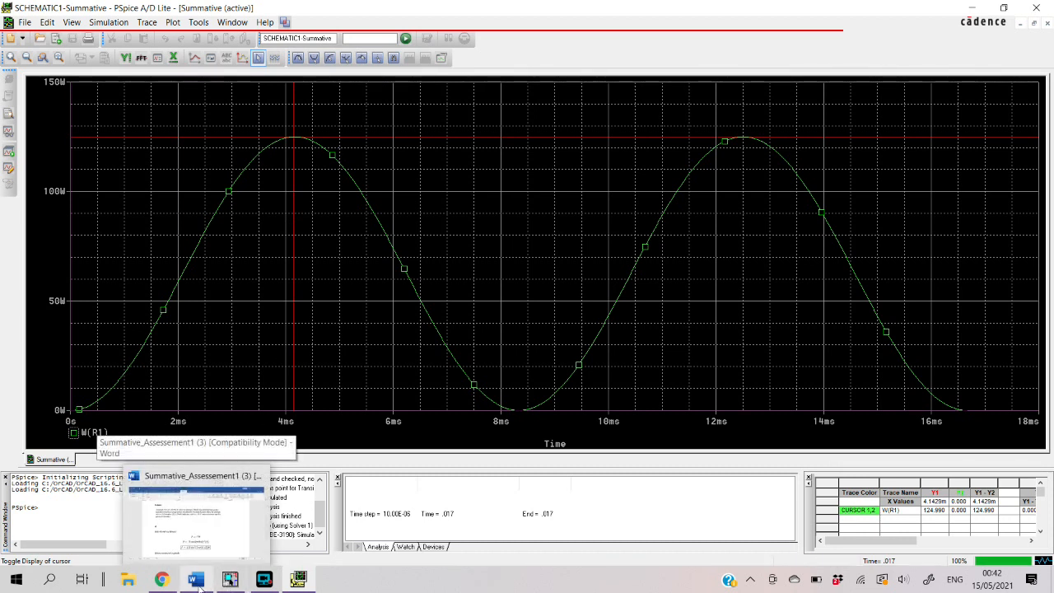
mouse_move(216, 544)
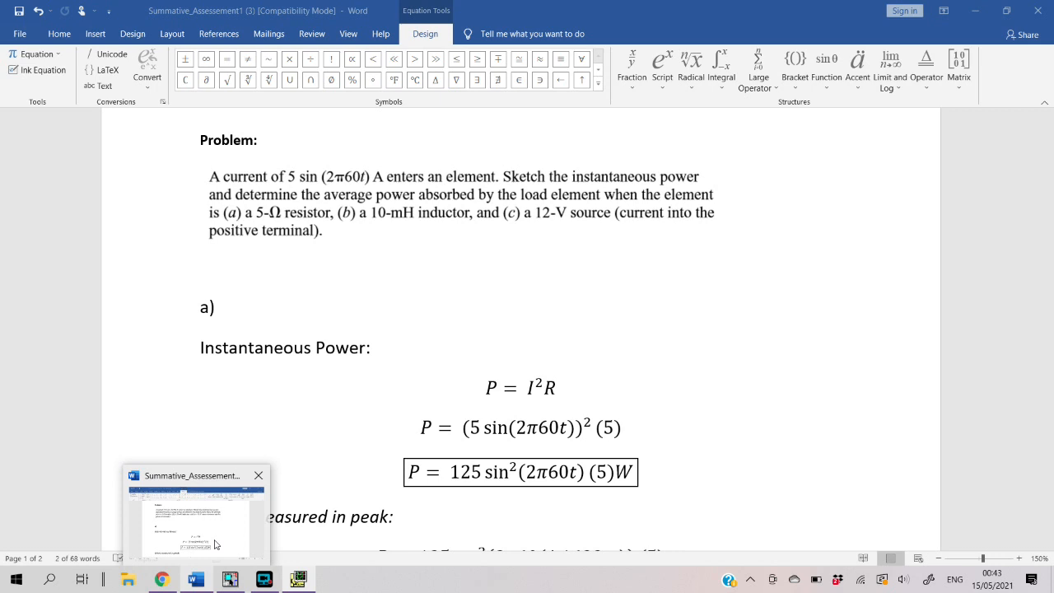
left_click(216, 545)
scroll(566, 372, "down", 5)
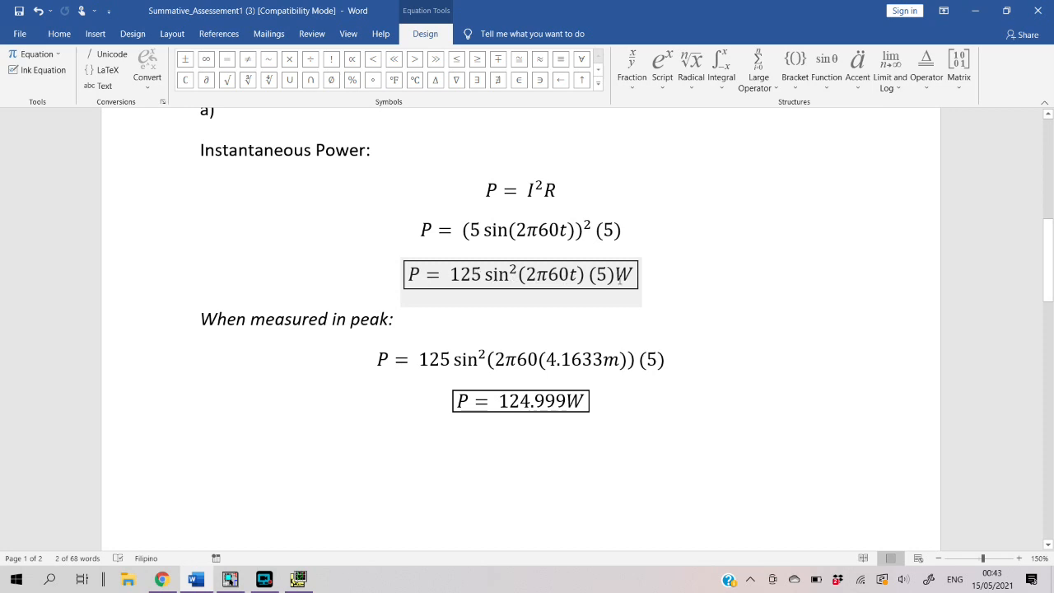
scroll(594, 233, "down", 1)
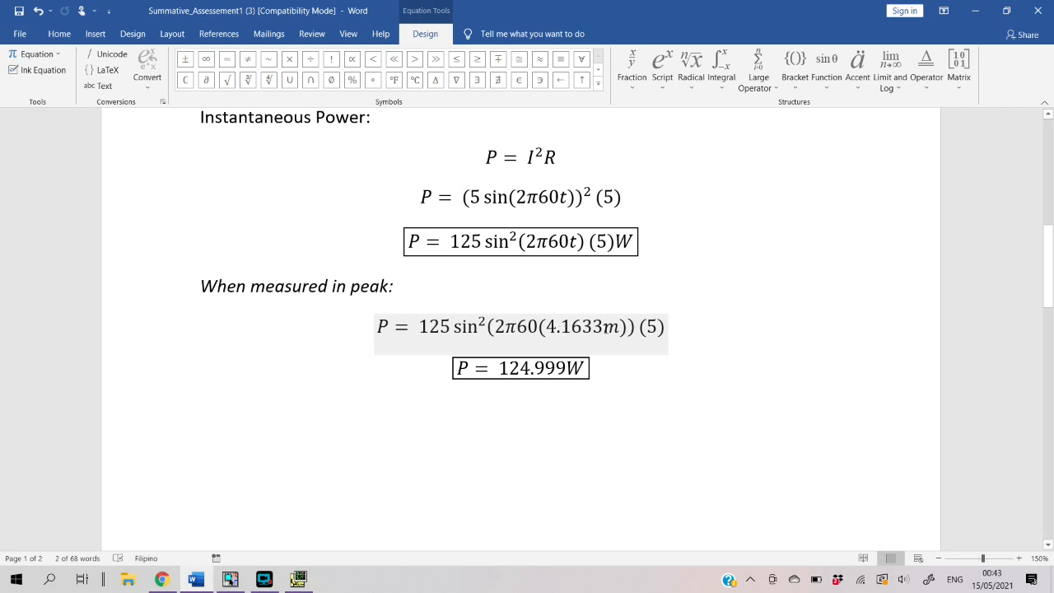
left_click(510, 375)
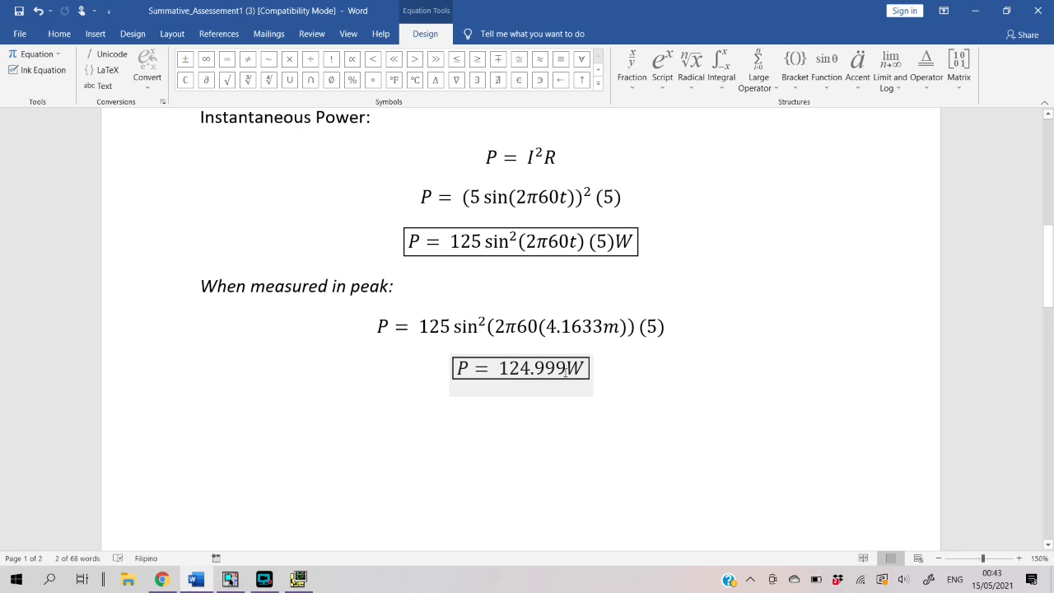
left_click(433, 440)
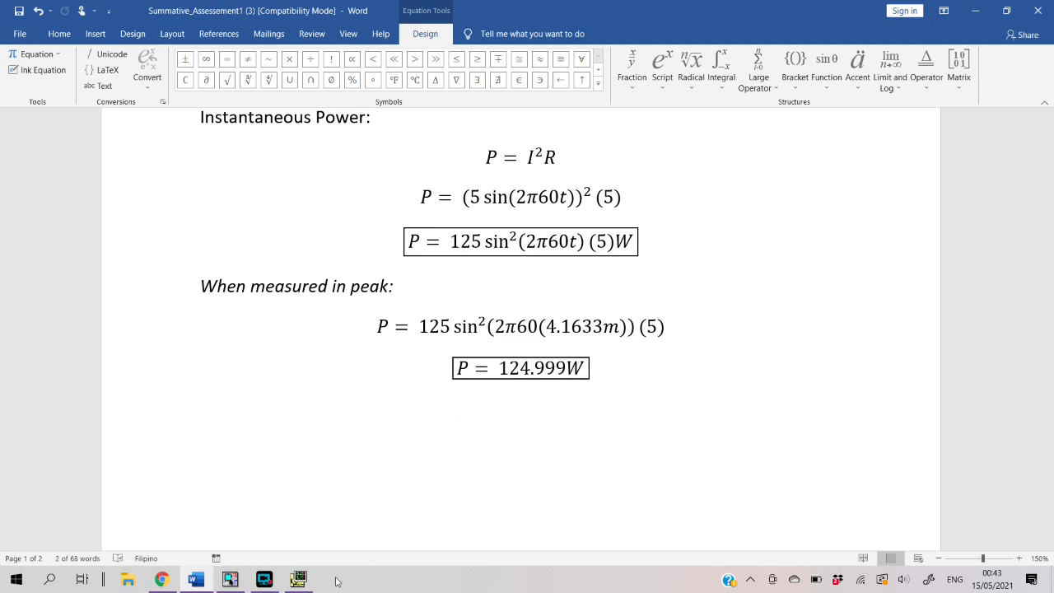
Compare the cursor reading of W(R1) in PSpice with the boxed peak power in the Word document
left_click(300, 580)
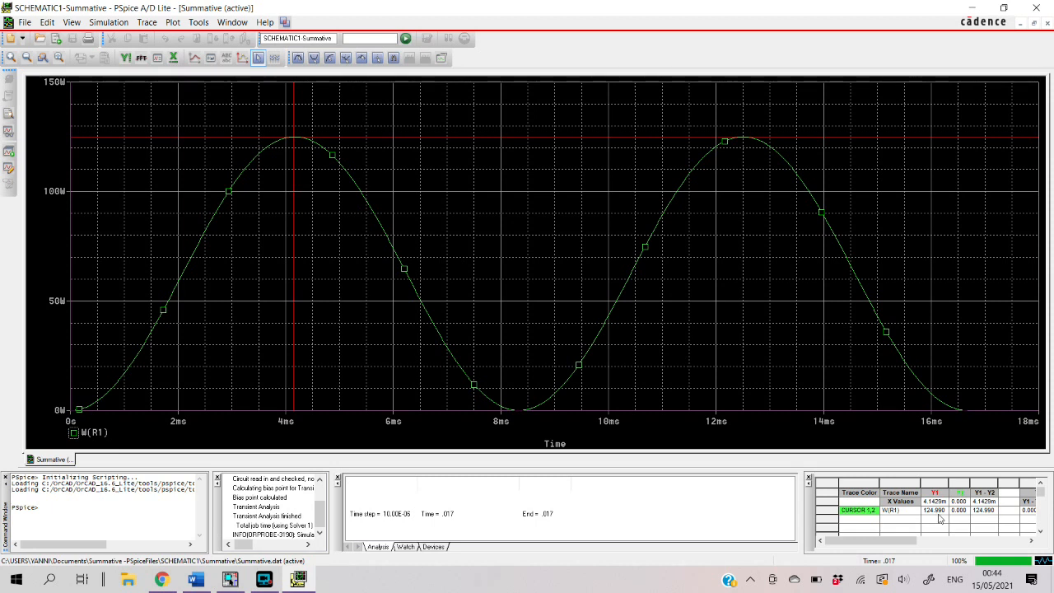
left_click(197, 580)
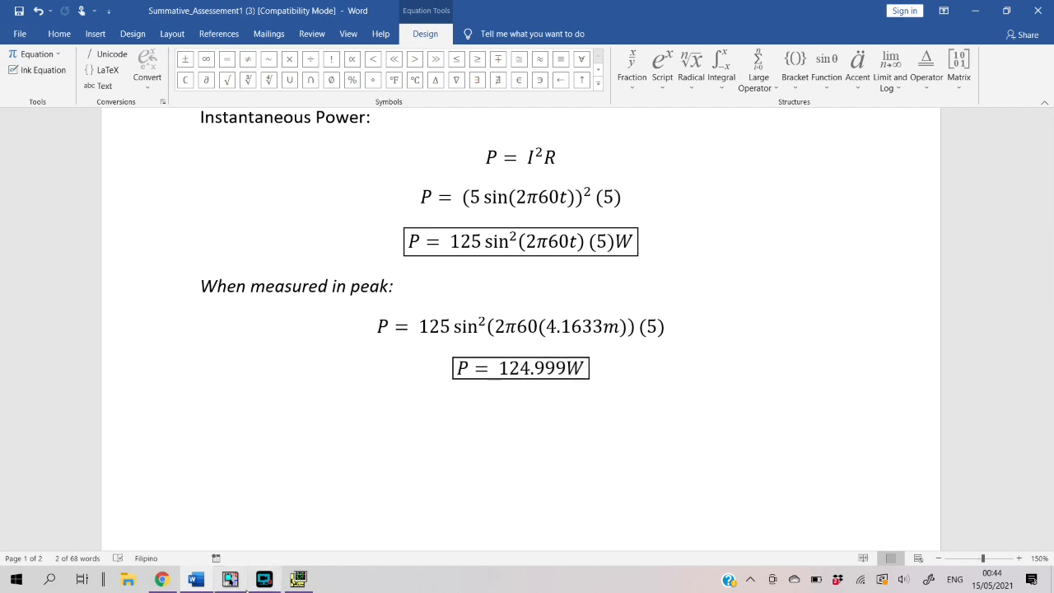
left_click(288, 519)
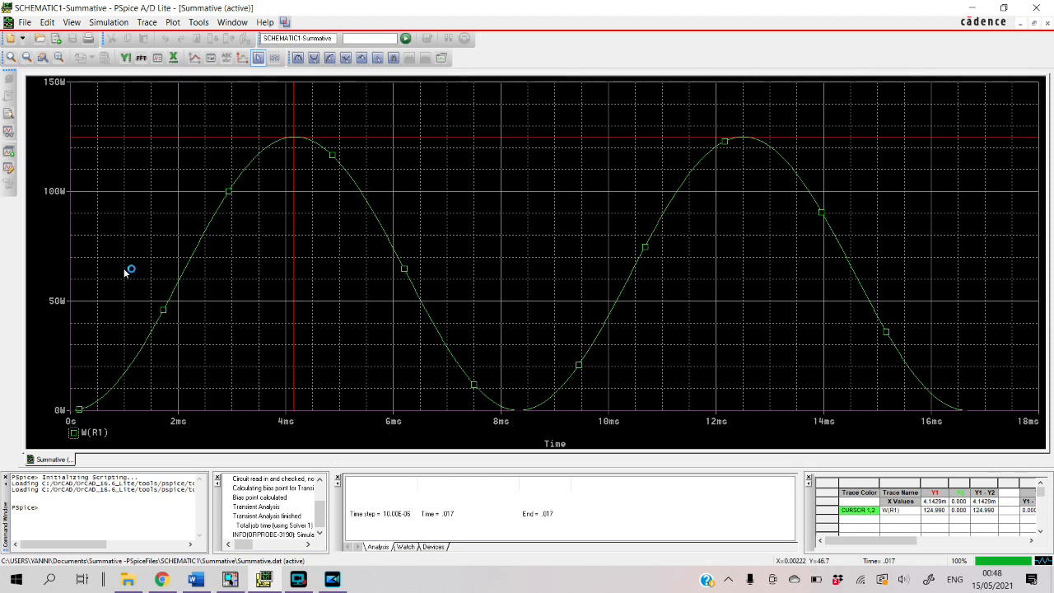
Delete all traces from the PSpice plot
right_click(250, 257)
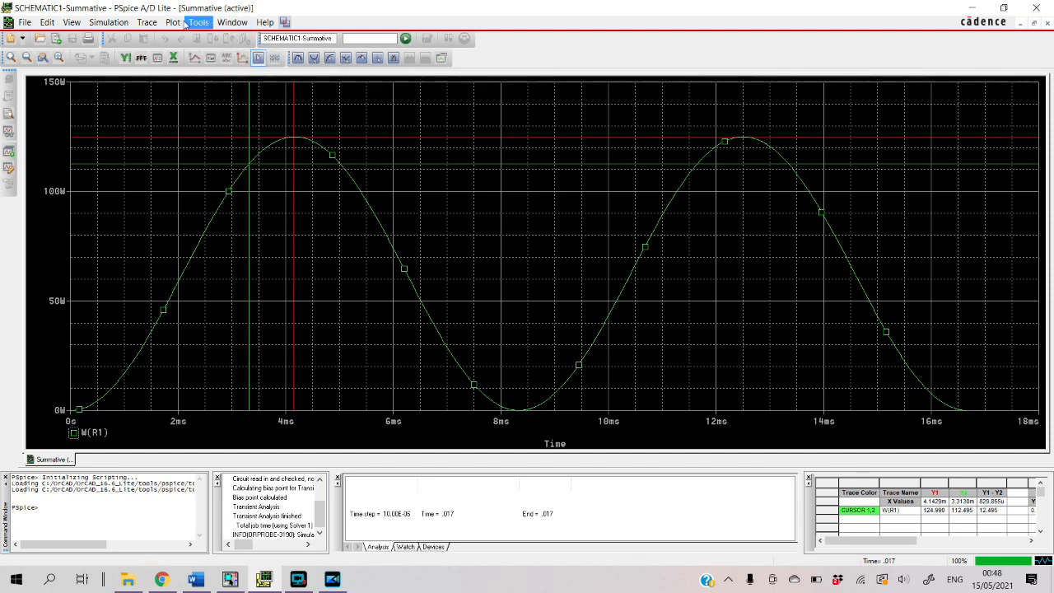
left_click(149, 23)
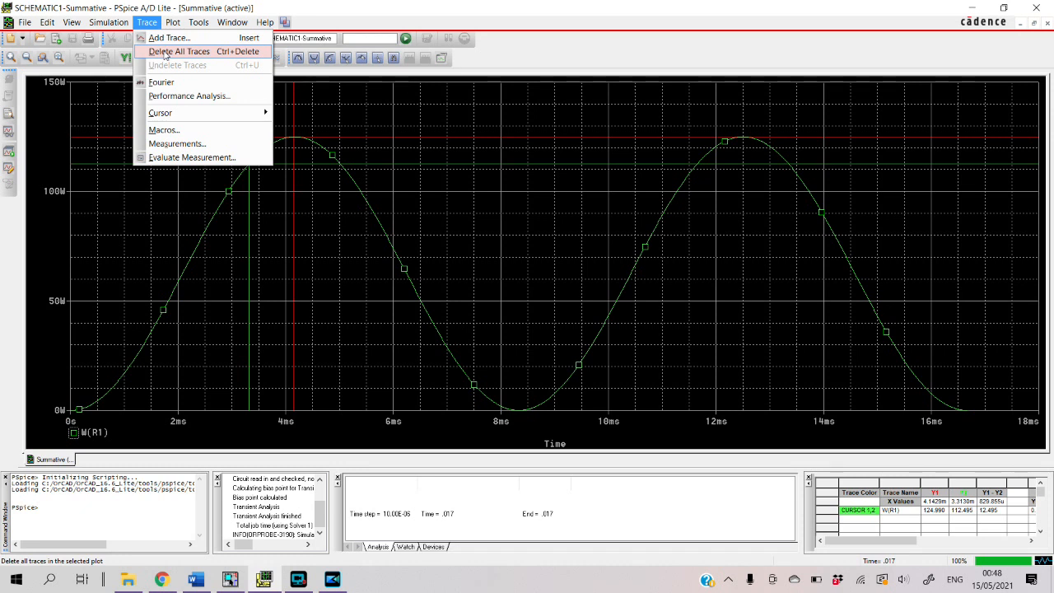
left_click(177, 52)
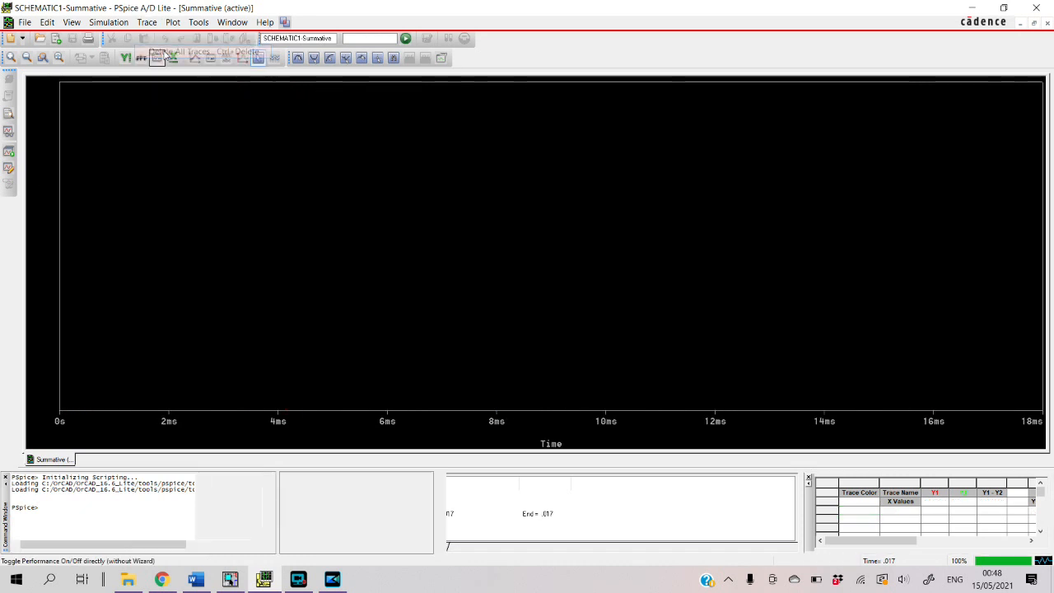
Add the resistor's average power trace AVG(W(R1)) to the empty plot
right_click(219, 233)
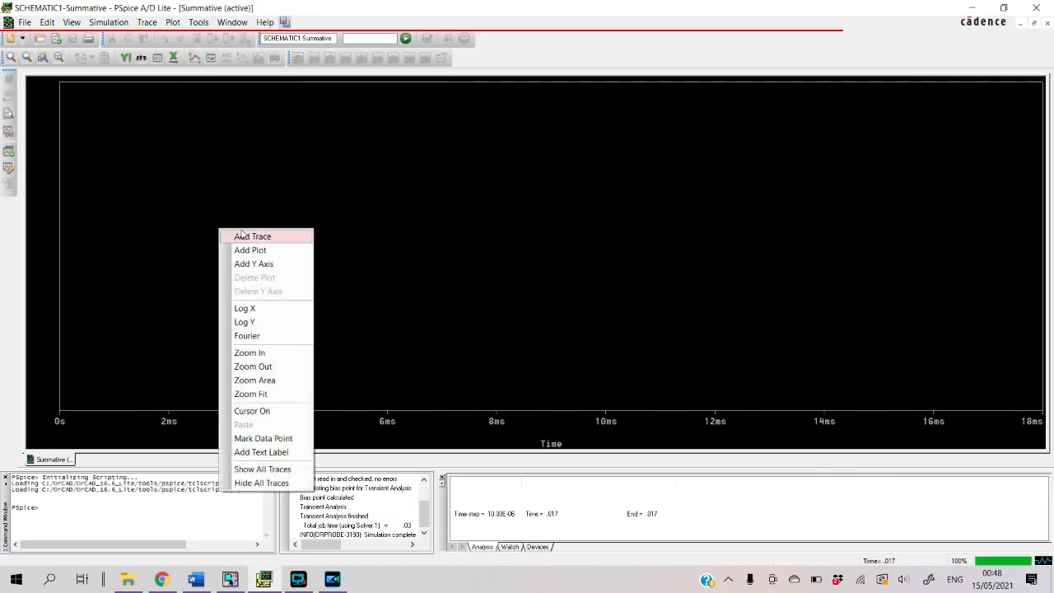
left_click(237, 235)
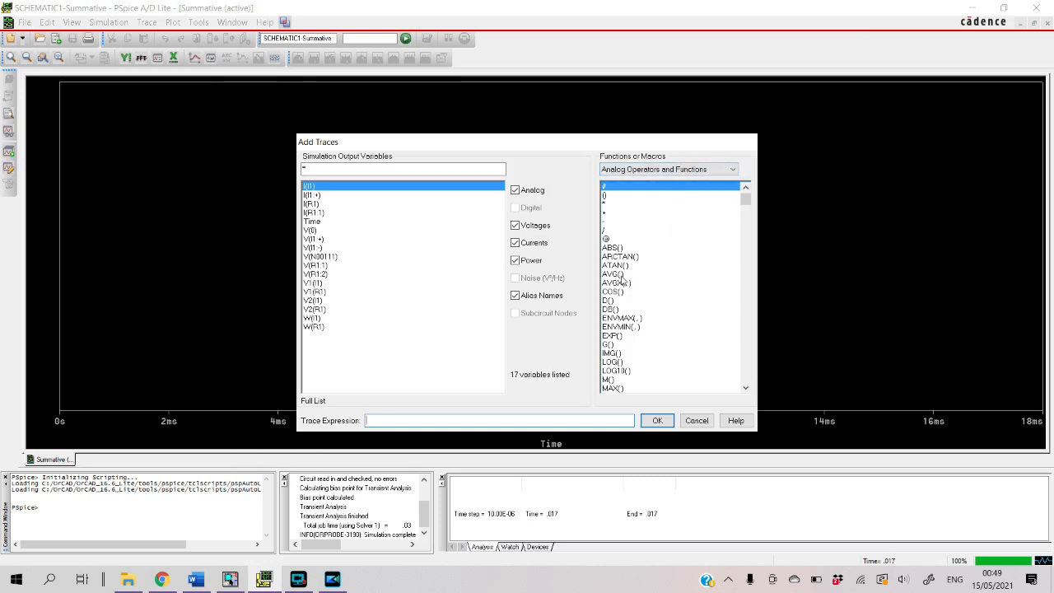
left_click(620, 275)
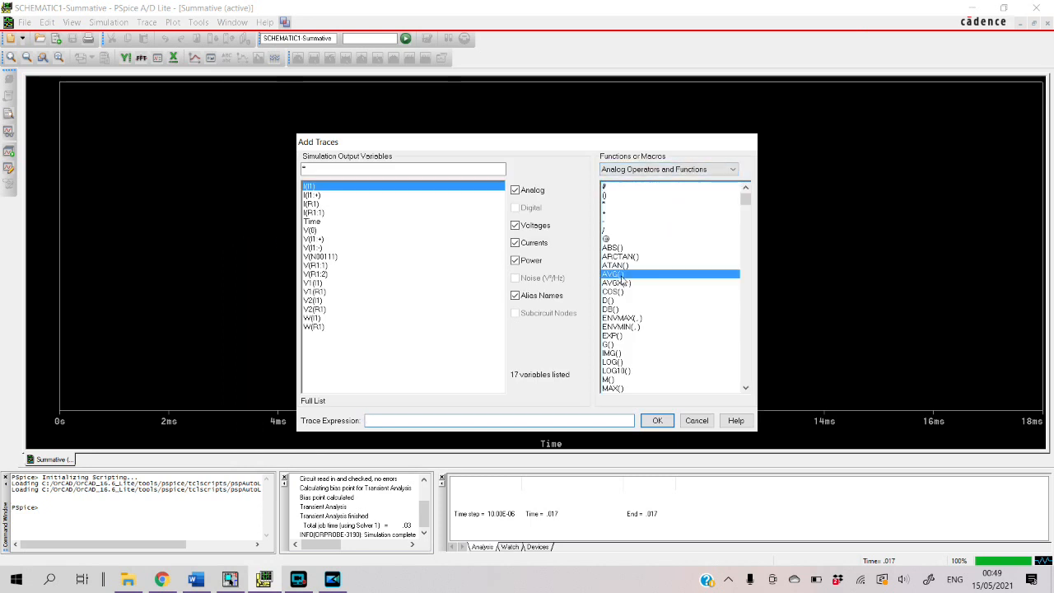
left_click(309, 328)
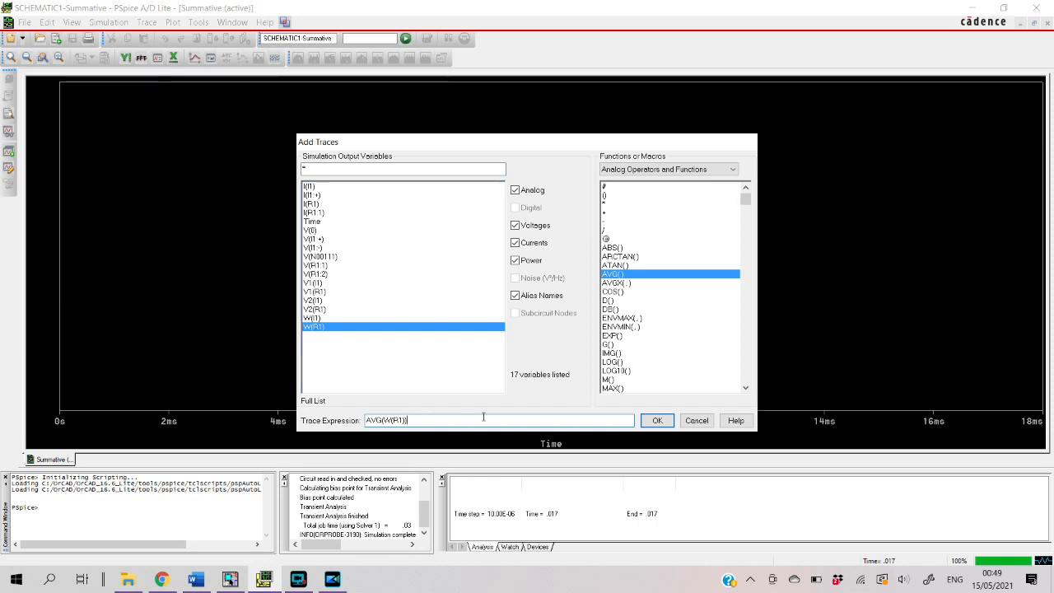
left_click(651, 420)
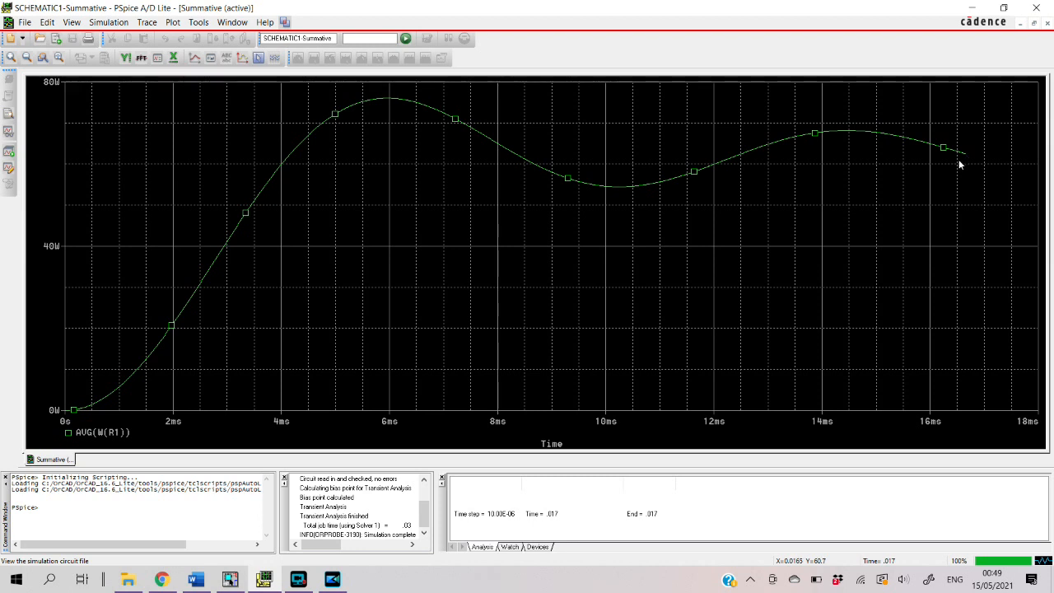
Turn on the plot cursor and place it at the end of the AVG(W(R1)) curve, at about 16.66 ms
left_click(257, 58)
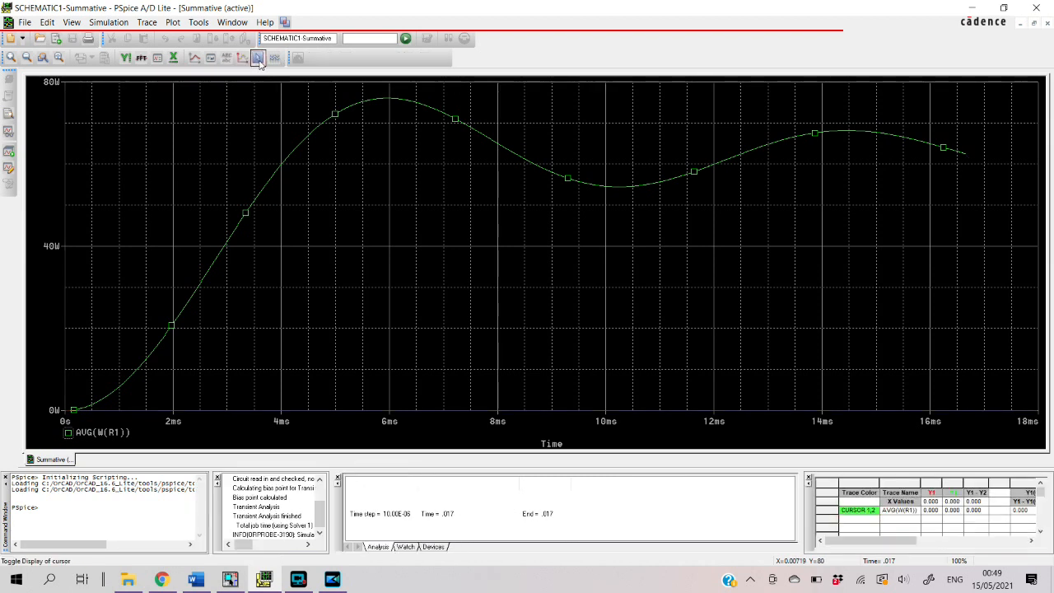
mouse_move(95, 409)
left_mouse_down()
mouse_move(312, 291)
mouse_move(620, 227)
mouse_move(890, 197)
mouse_move(972, 201)
left_mouse_up()
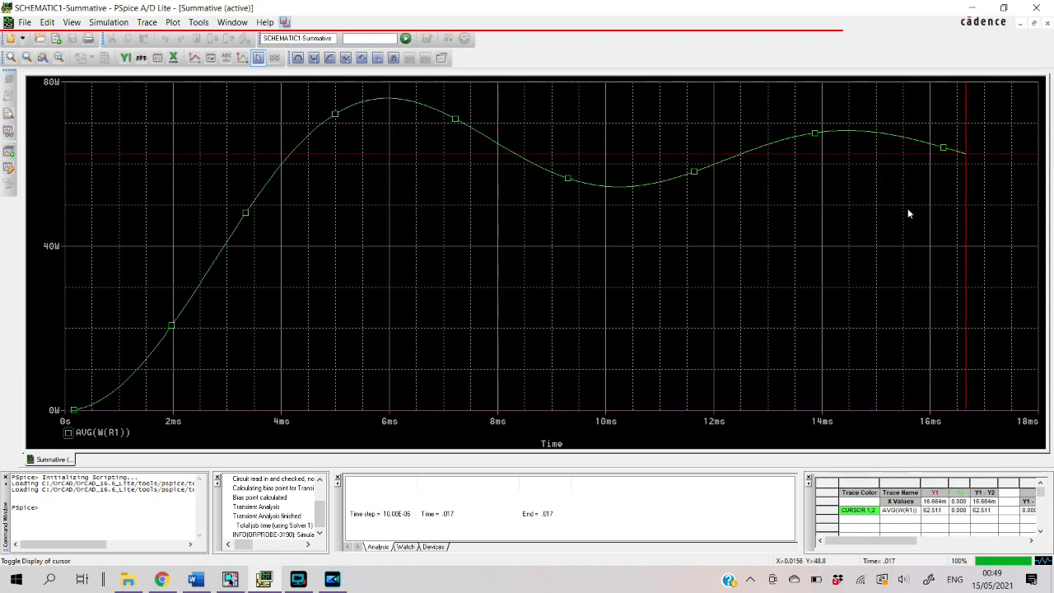
left_click(930, 512)
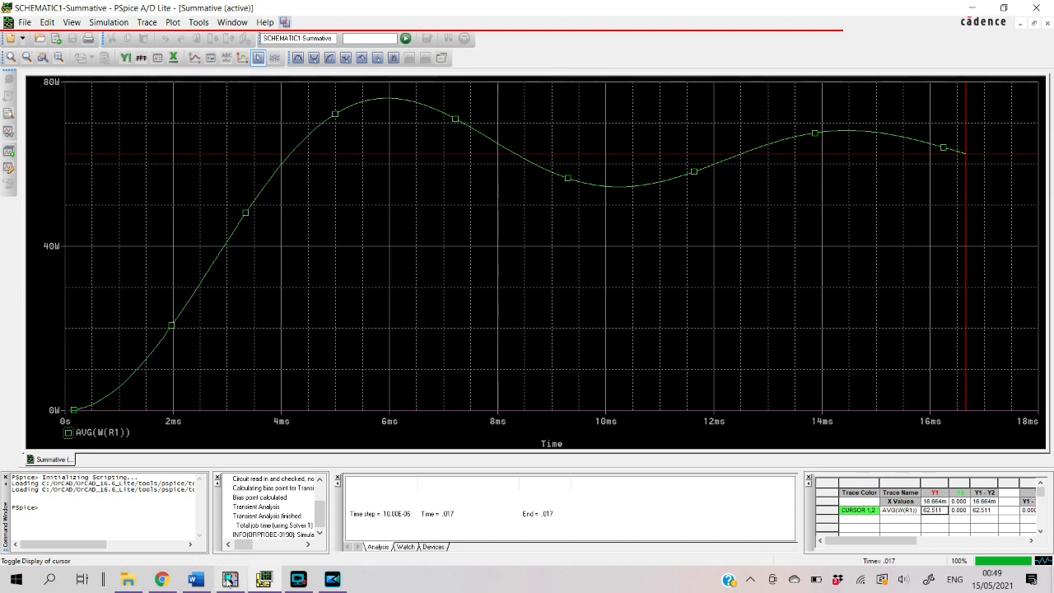
Switch to the Word document and review the Average Power derivation based on VI cos θ
left_click(197, 581)
scroll(361, 466, "down", 5)
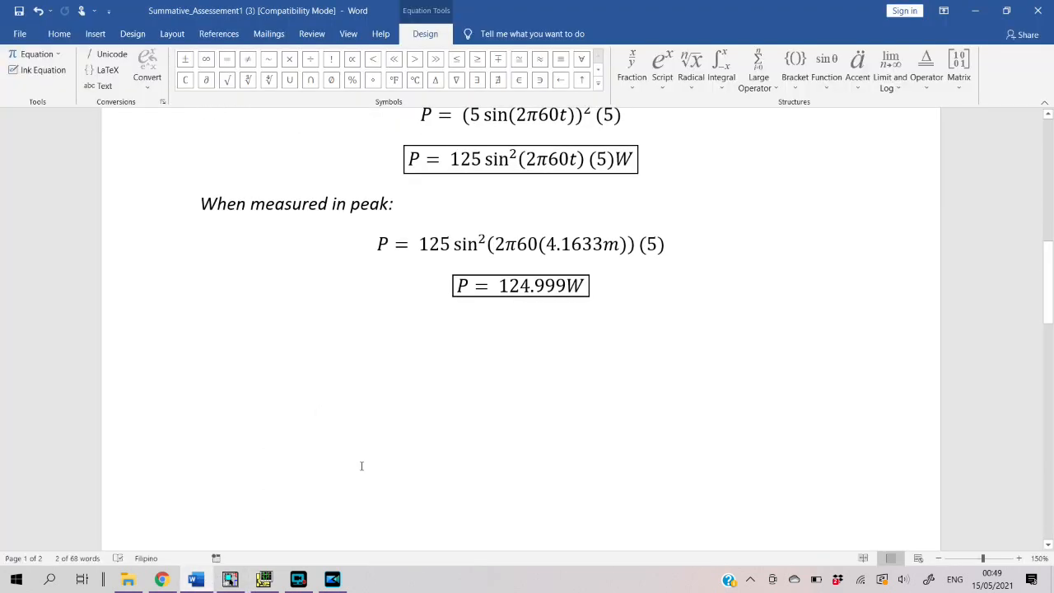
scroll(360, 466, "down", 5)
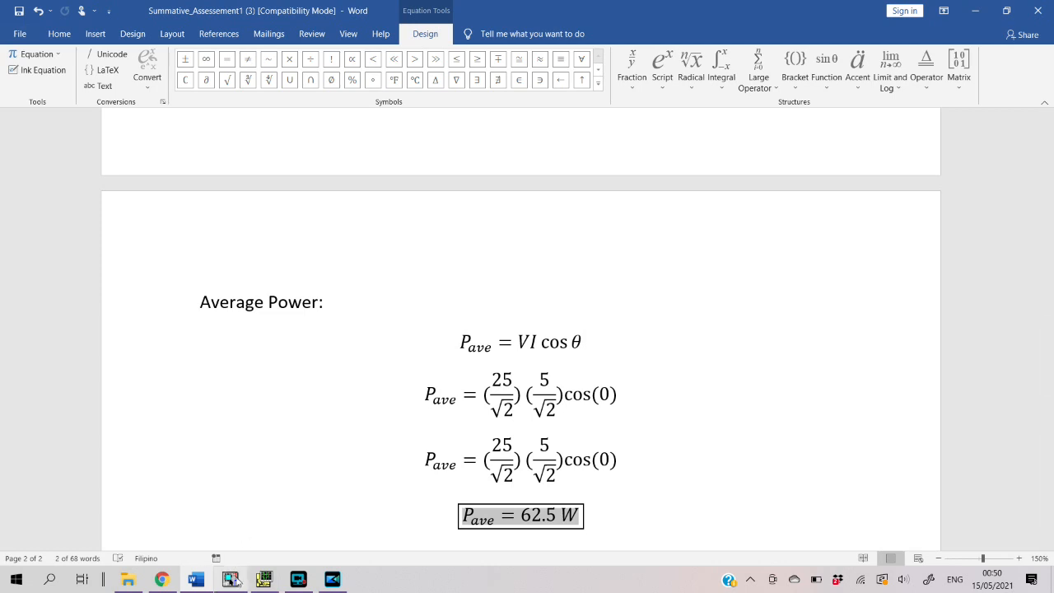
mouse_move(236, 581)
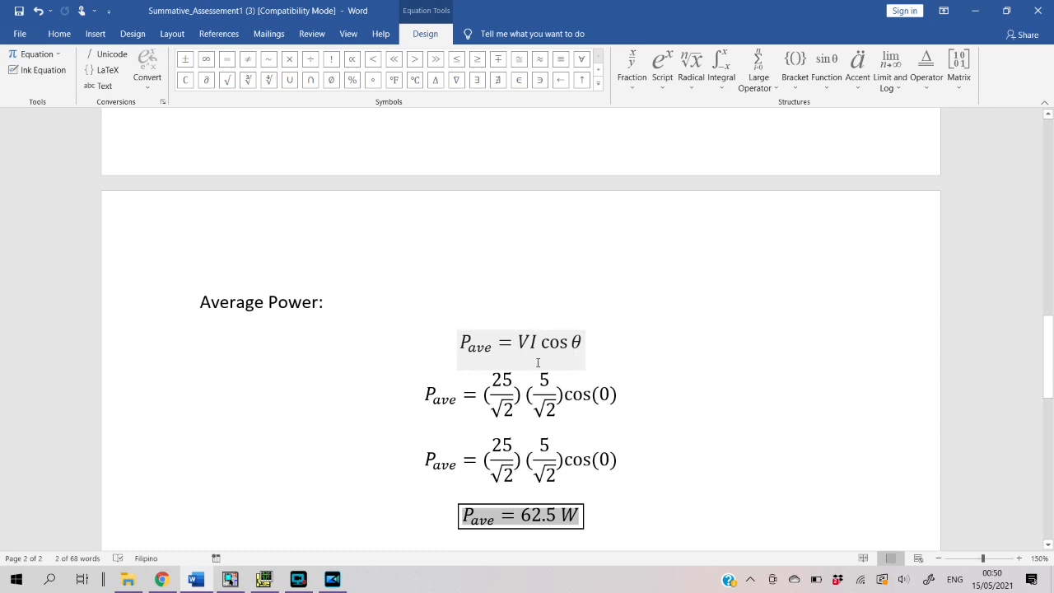
left_click(513, 381)
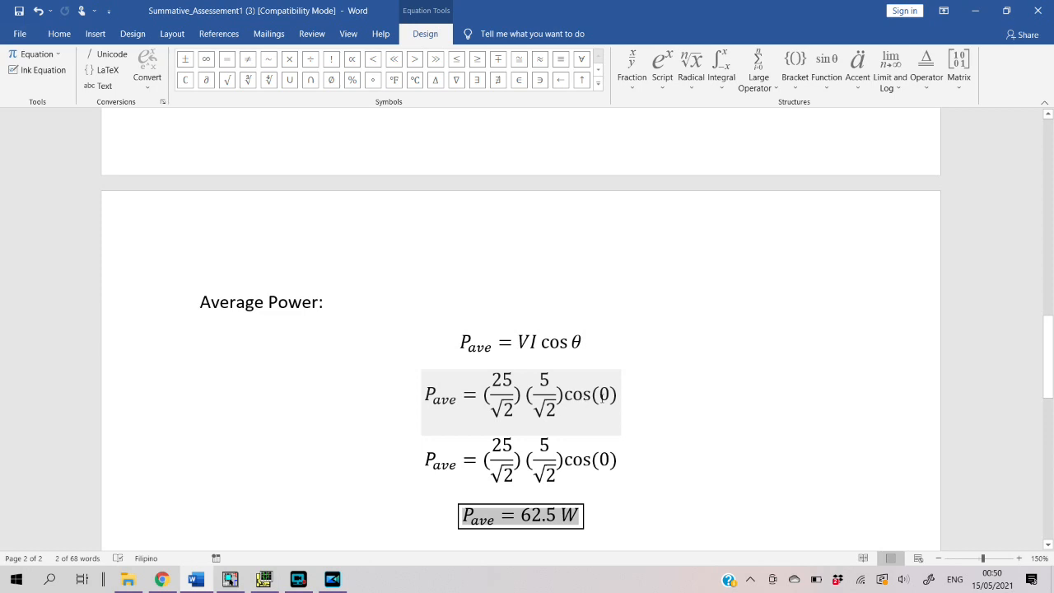
Check the average power calculation against the problem statement in the Word document and compare its boxed result with the PSpice plot
scroll(602, 398, "up", 15)
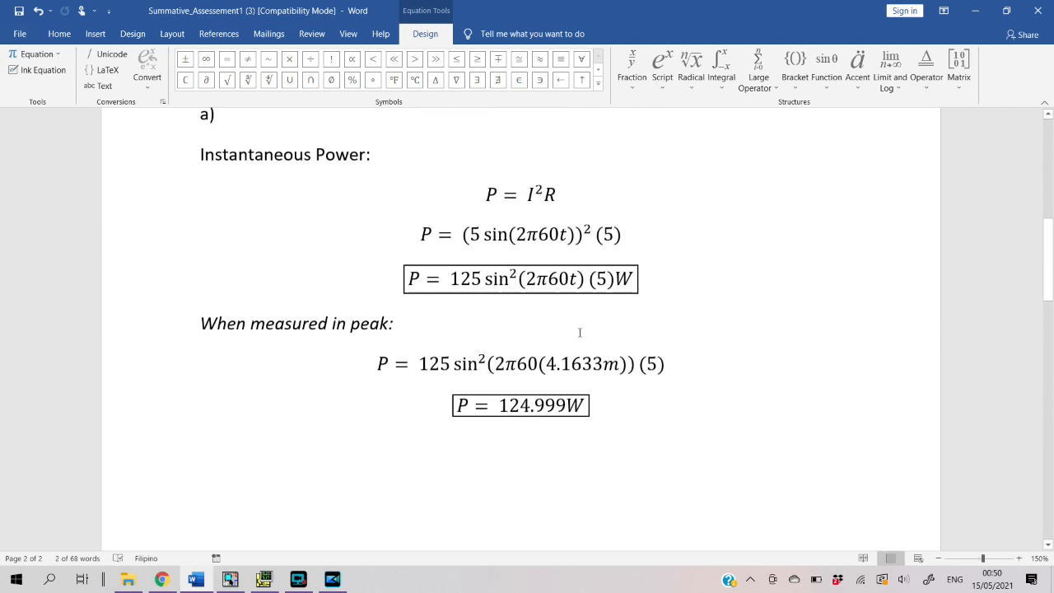
scroll(564, 336, "down", 1)
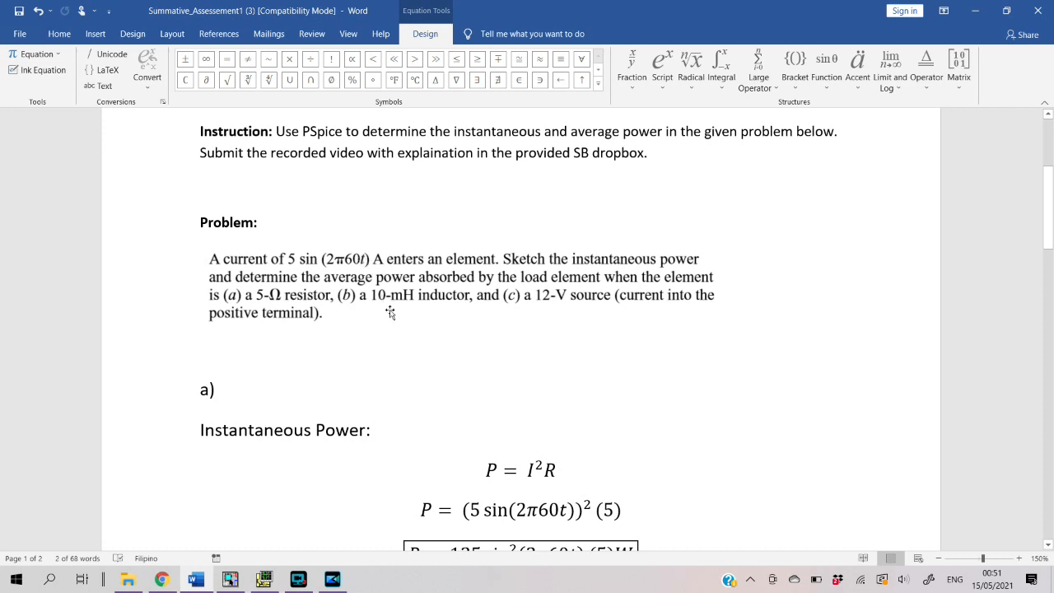
scroll(485, 379, "down", 1)
scroll(484, 378, "down", 10)
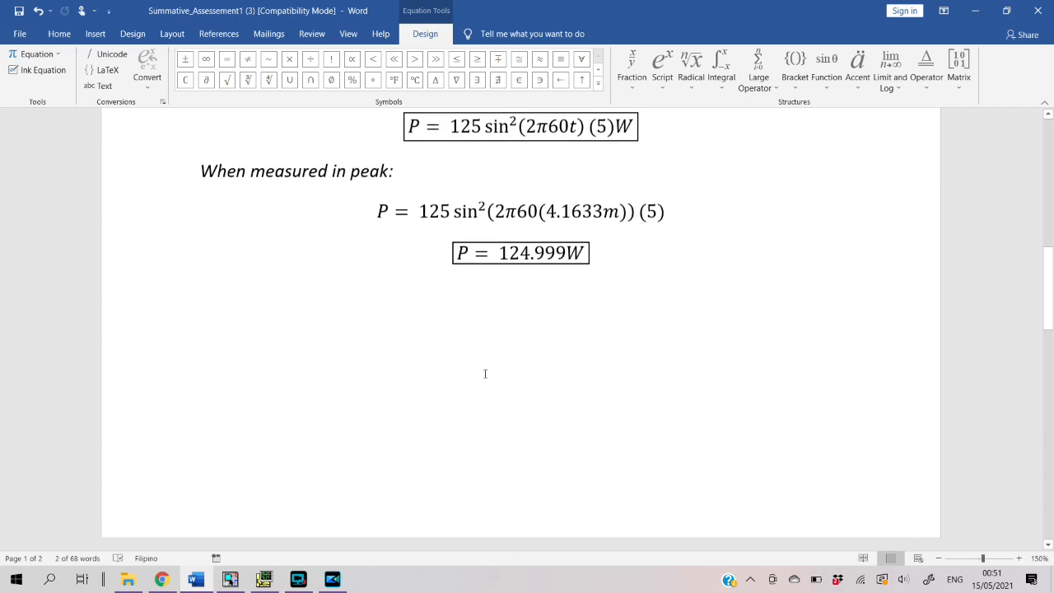
scroll(485, 371, "down", 1)
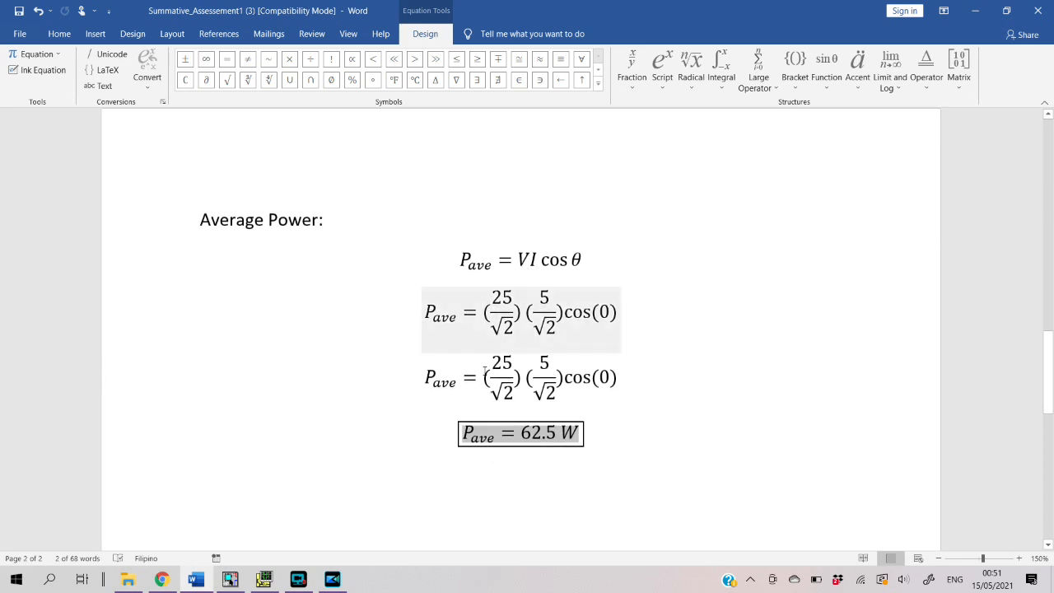
scroll(485, 370, "up", 1)
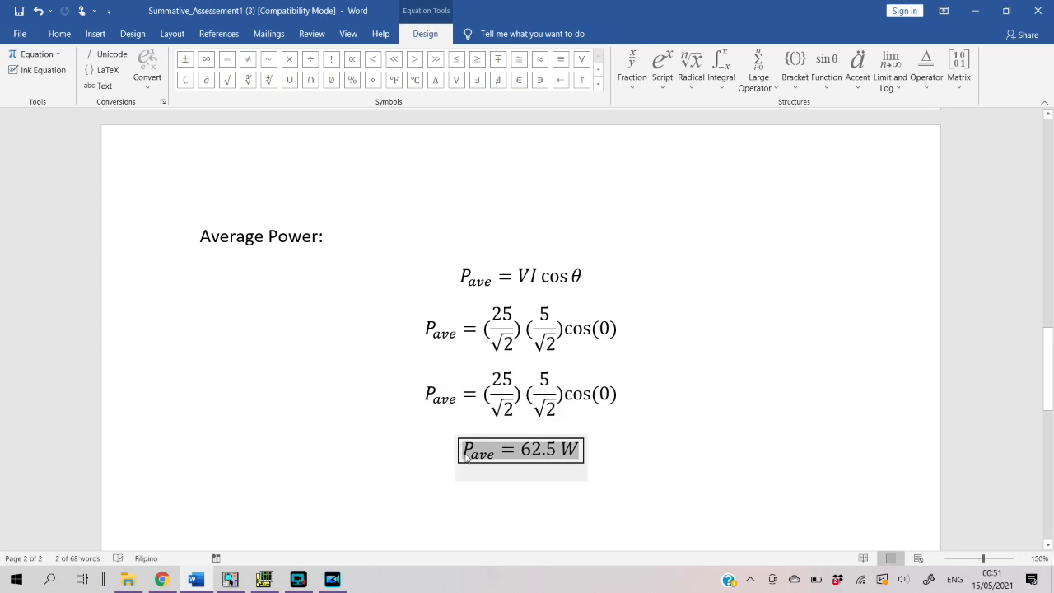
left_click(595, 448)
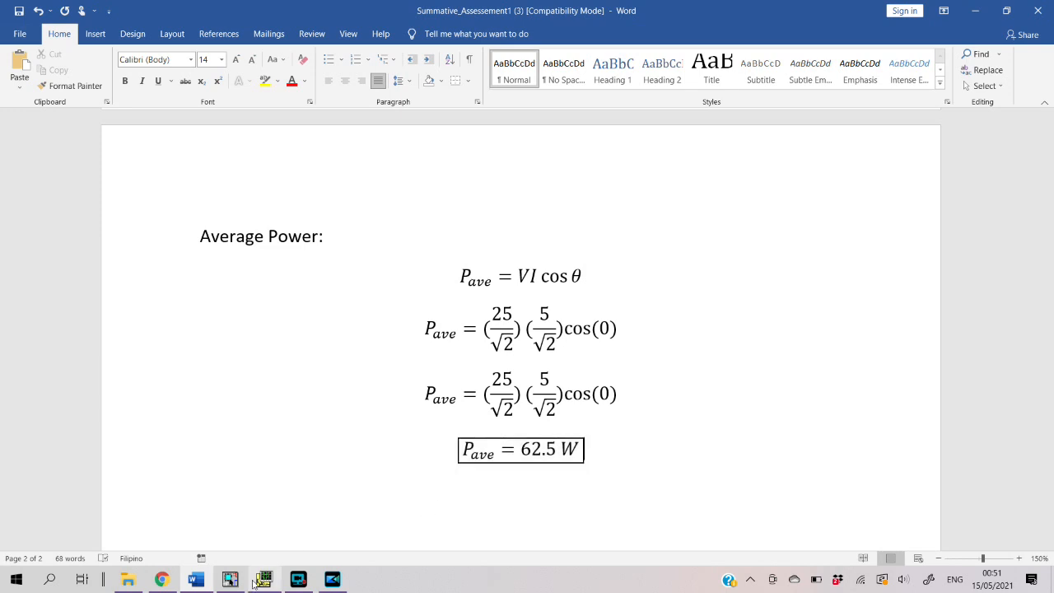
left_click(258, 581)
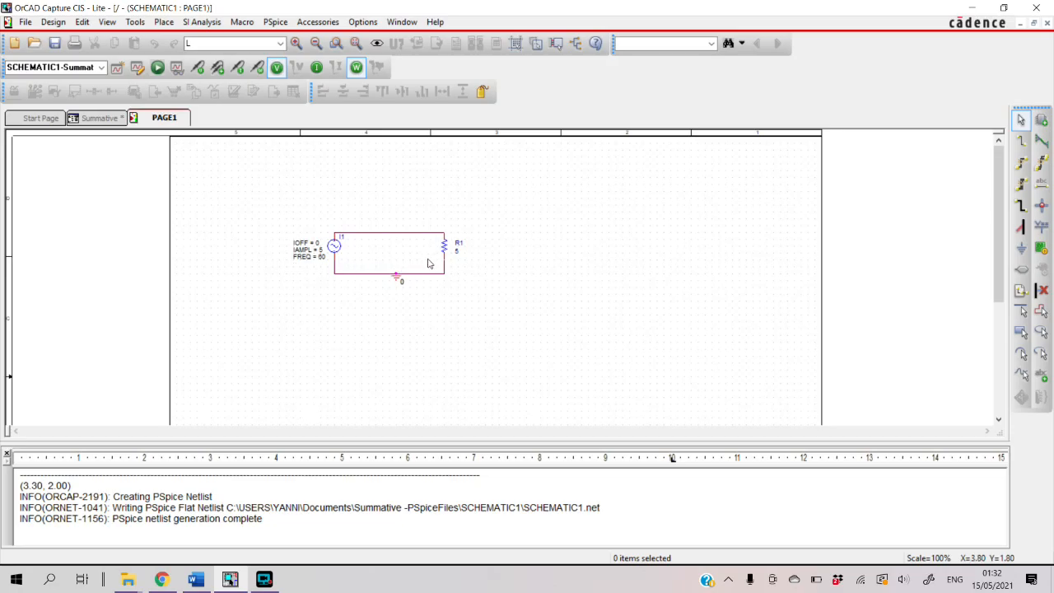
Delete resistor R1 and the short vertical wire left below it from the OrCAD Capture schematic
left_click(445, 250)
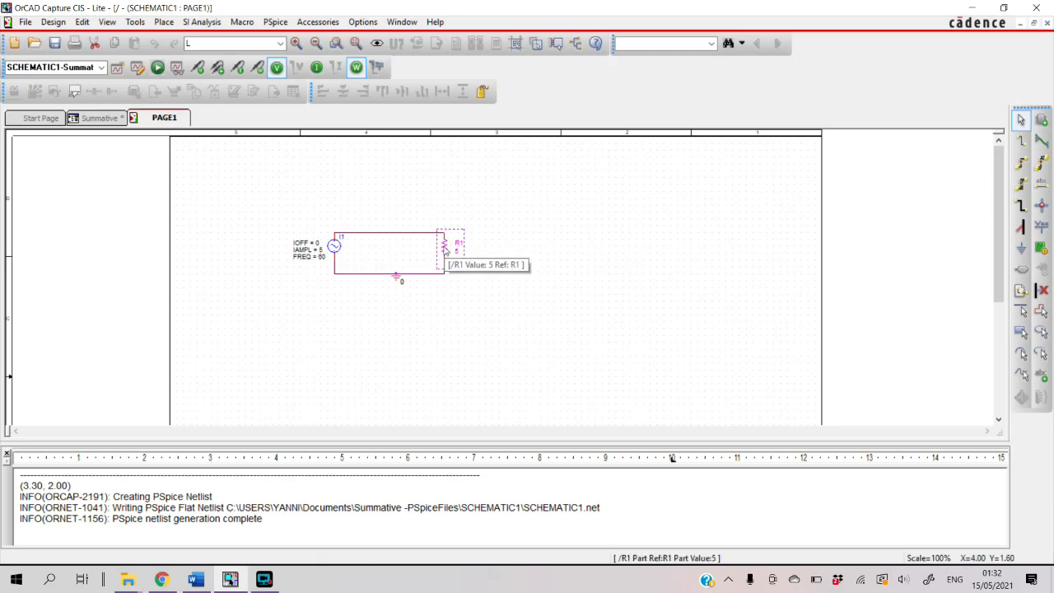
key("Delete")
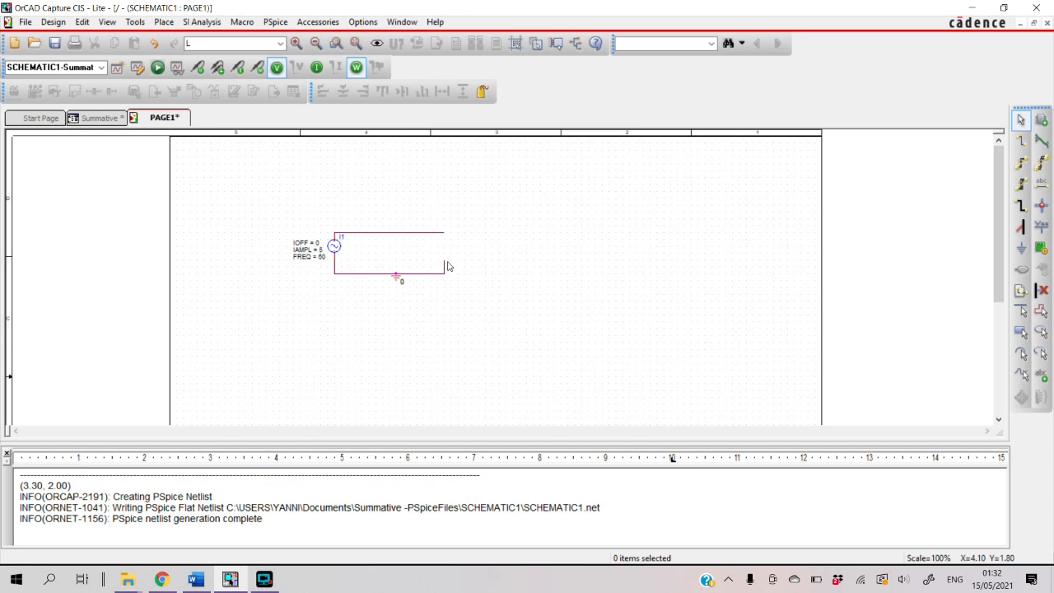
left_click(444, 267)
key("Delete")
Place a PSpice inductor, rotated to vertical, across the open ends of the upper and lower wires opposite the current source
left_click(164, 23)
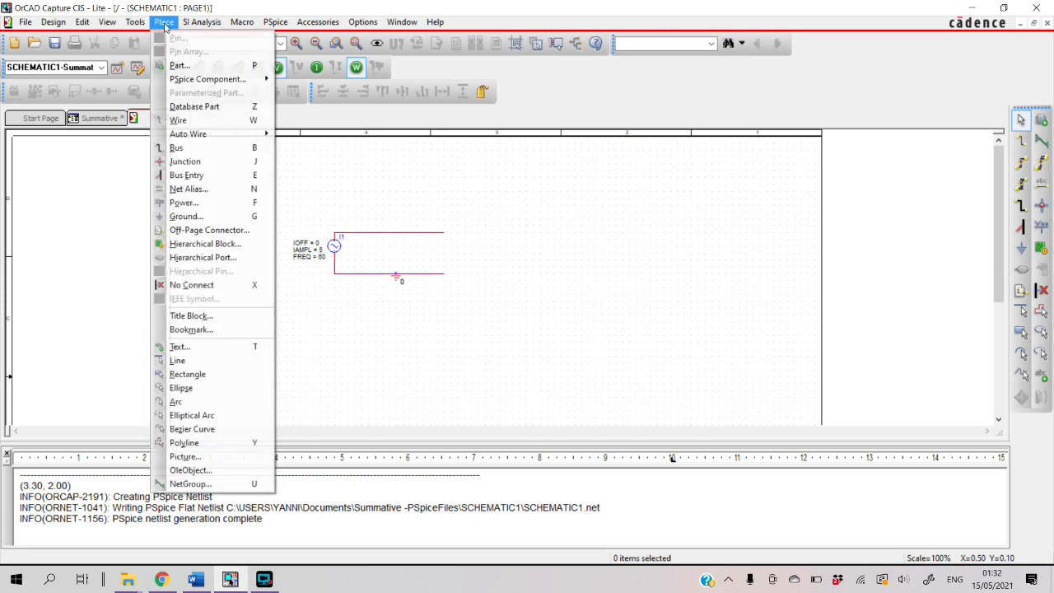
mouse_move(219, 79)
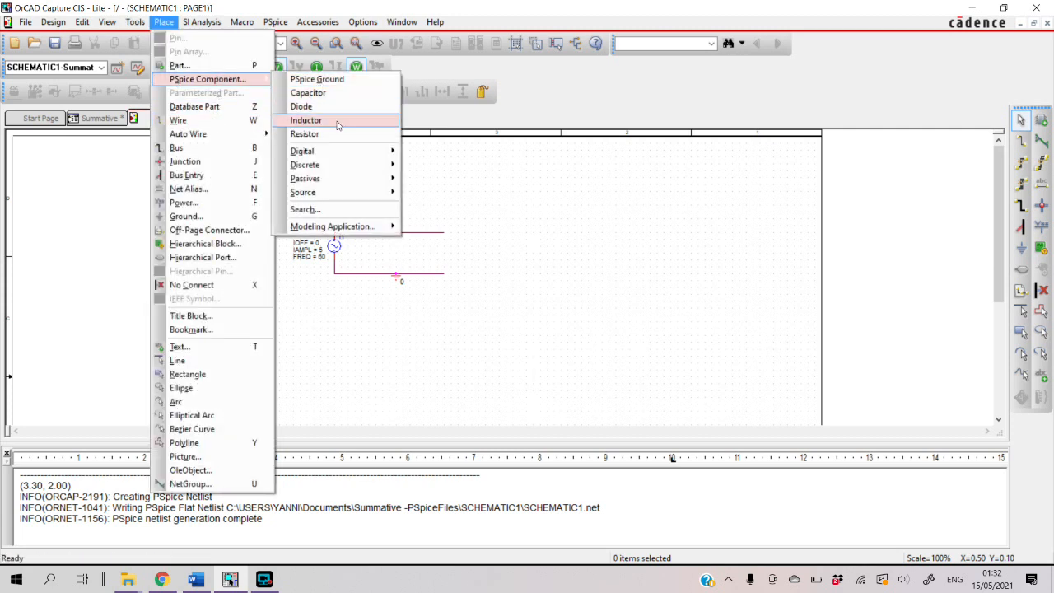
left_click(337, 124)
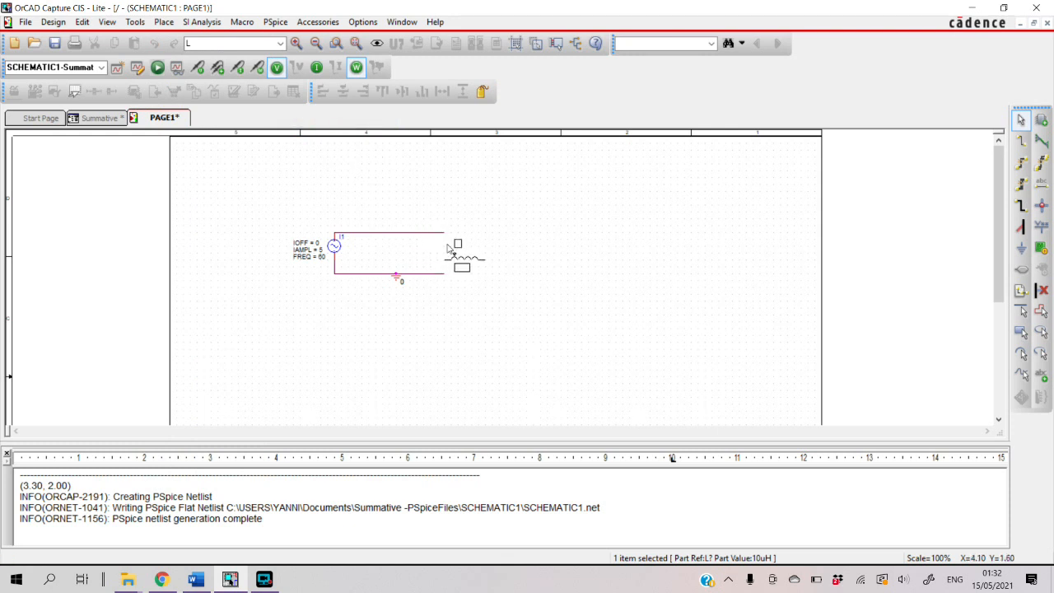
key("r")
key("r")
key("r")
left_click(445, 249)
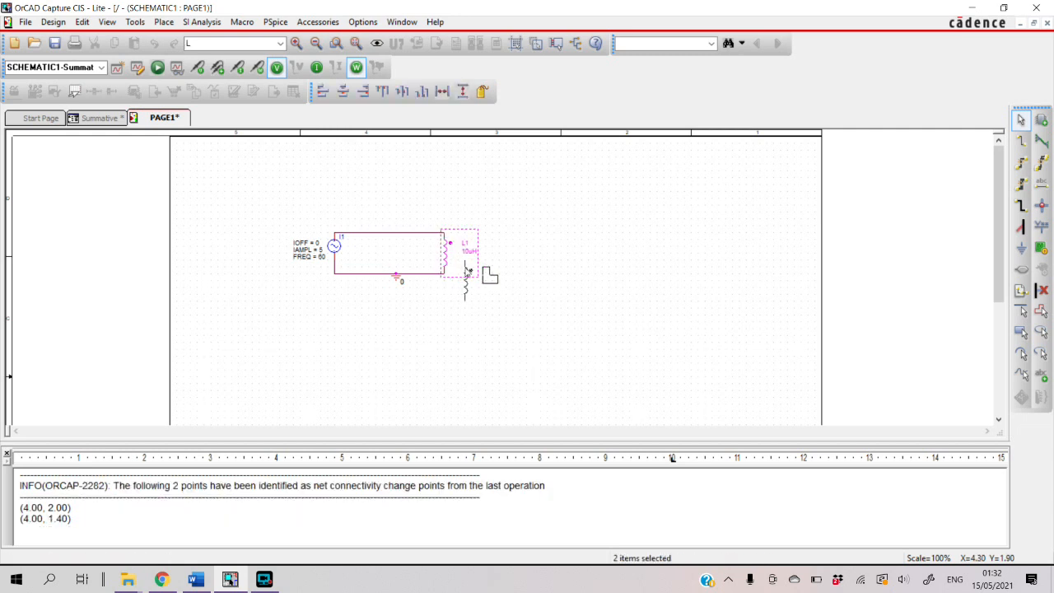
key("Escape")
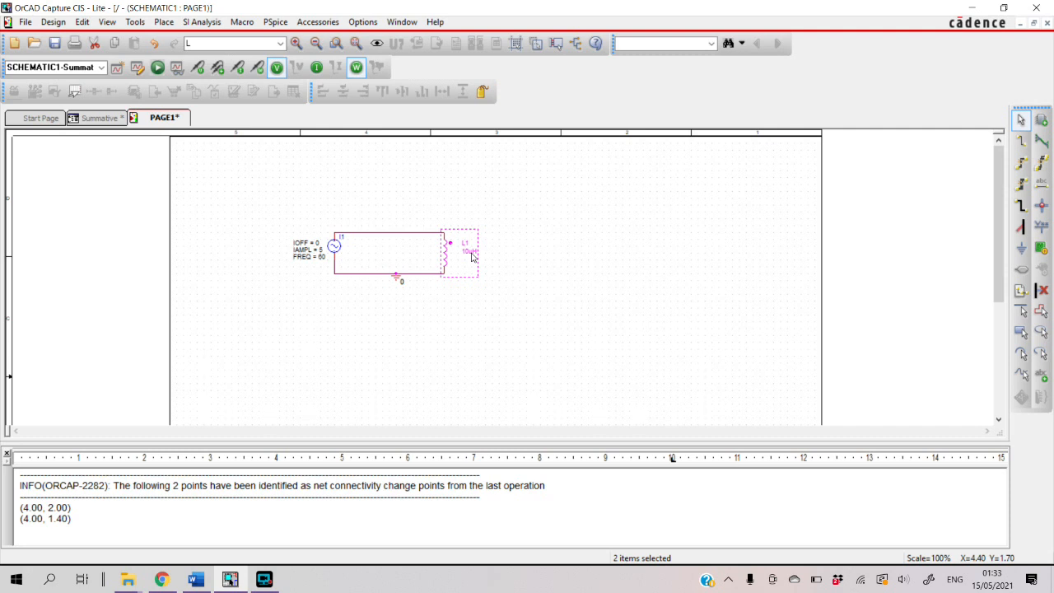
Set the value of inductor L1 to 10mH
left_click(471, 252)
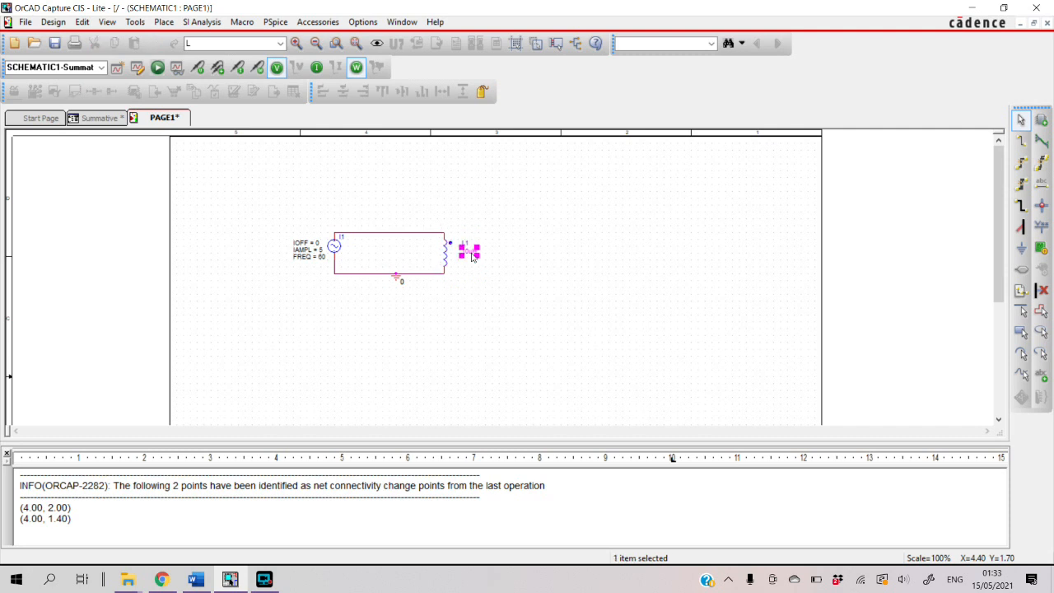
double_click(471, 251)
left_click(451, 222)
key("BackSpace")
type("mH")
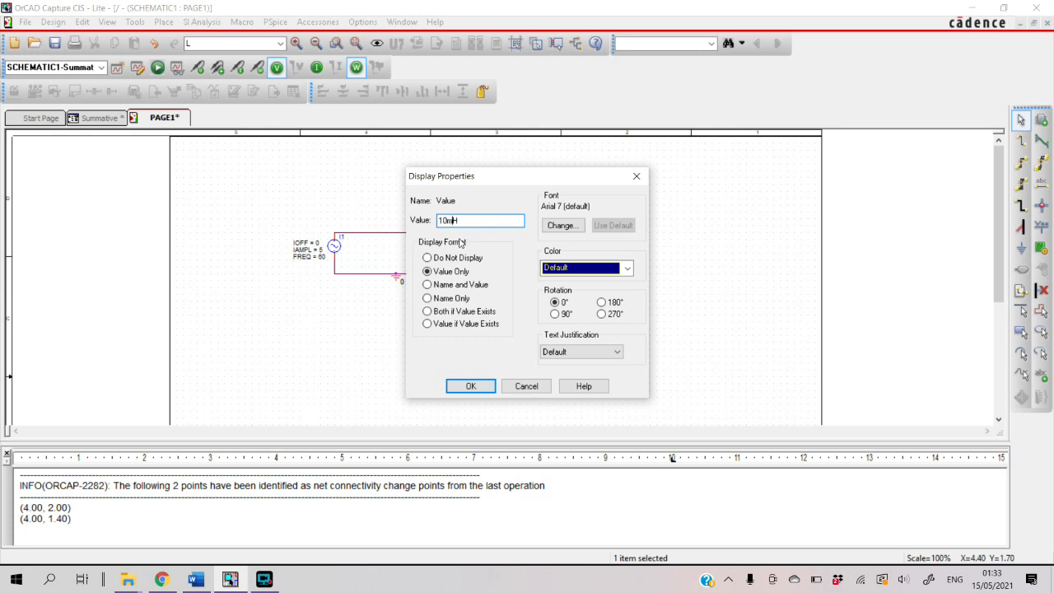
left_click(462, 386)
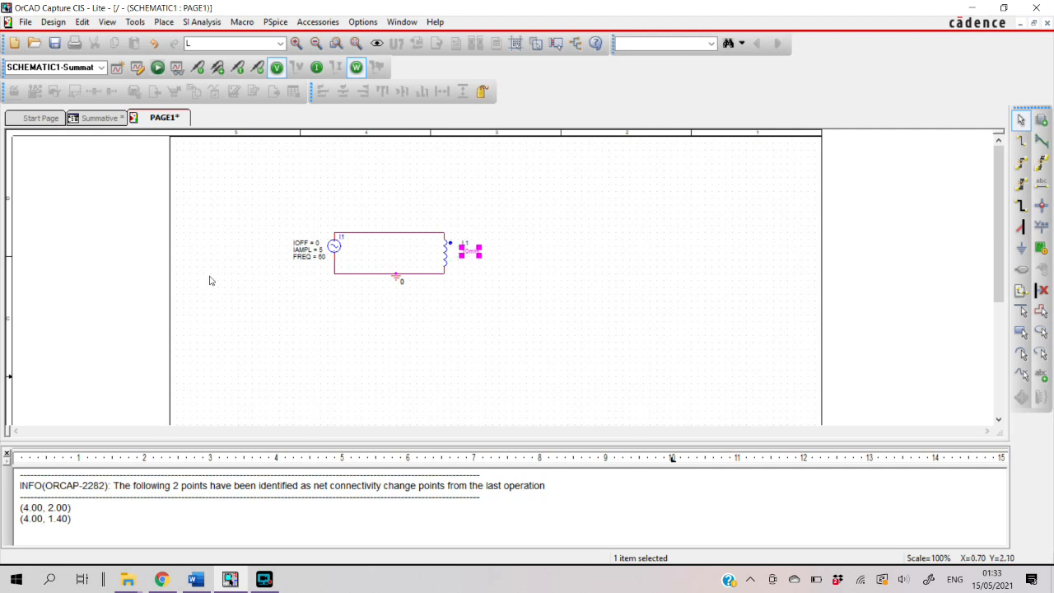
Run the PSpice simulation and add the inductor's power trace W(L1) to the plot in PSpice A/D
left_click(158, 73)
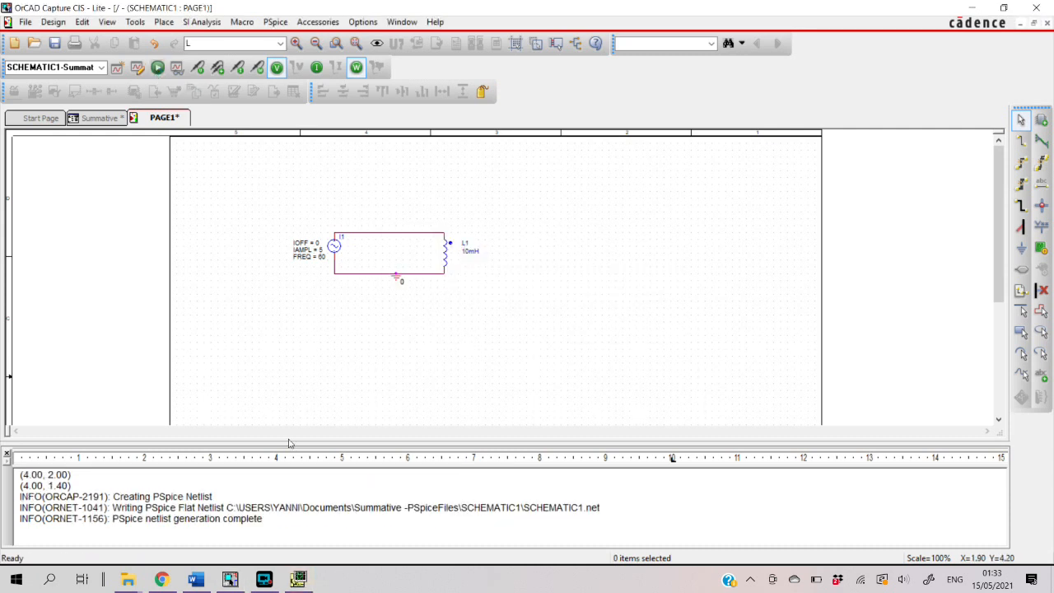
left_click(299, 581)
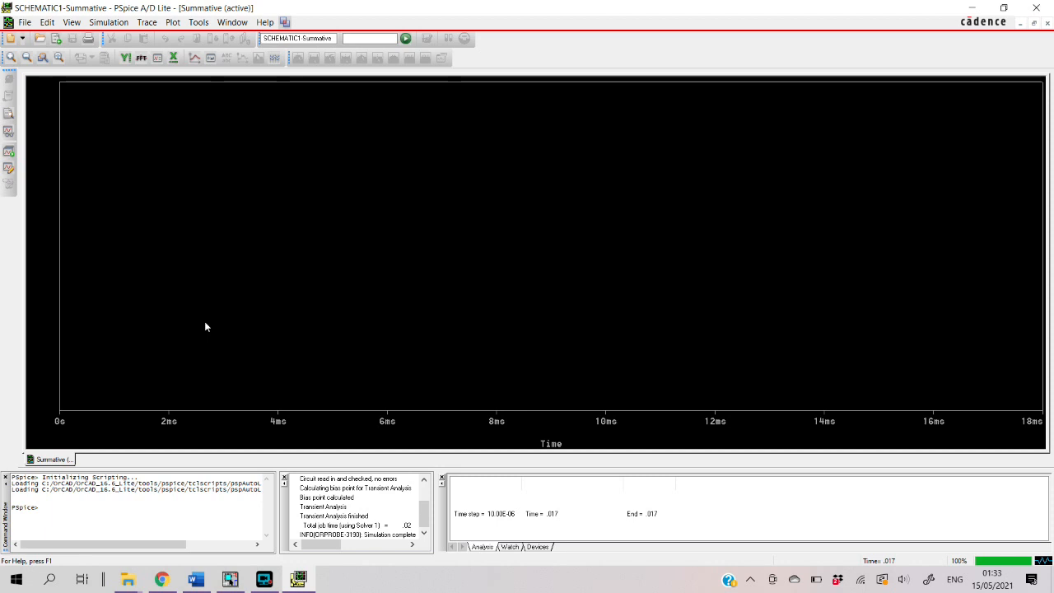
right_click(191, 268)
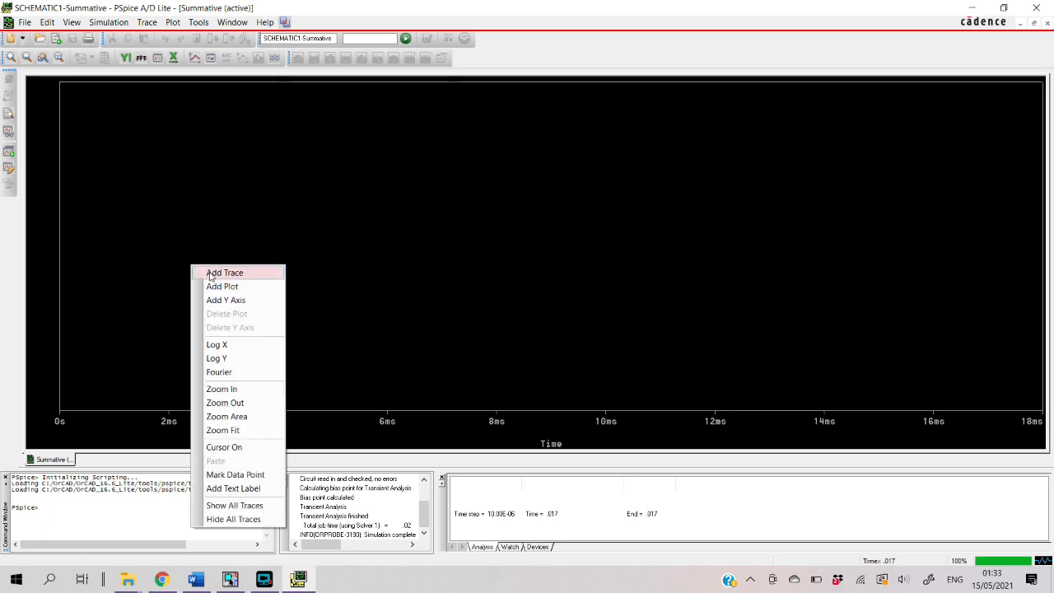
left_click(209, 275)
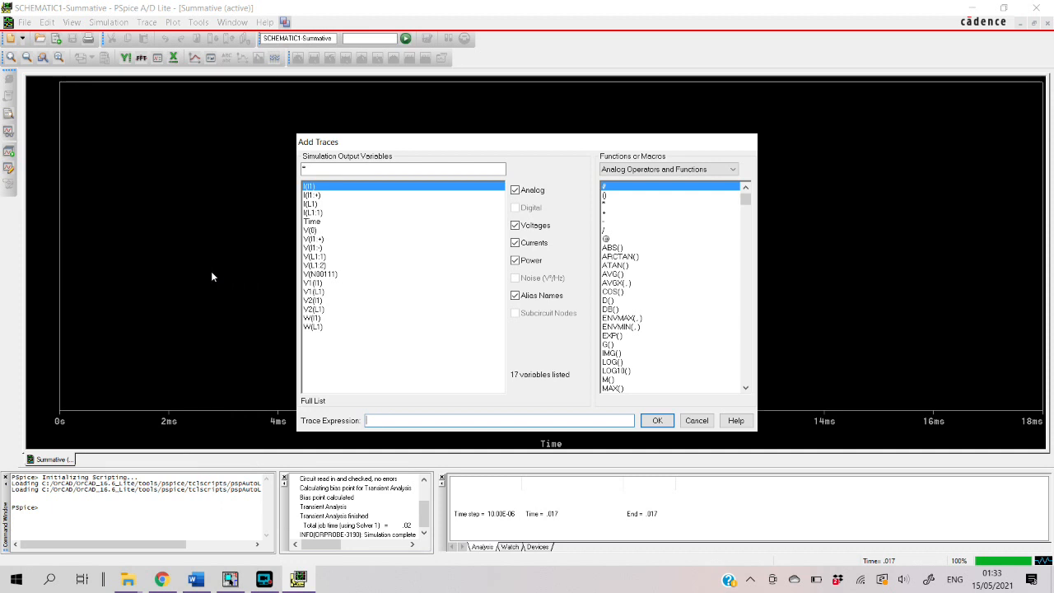
left_click(311, 327)
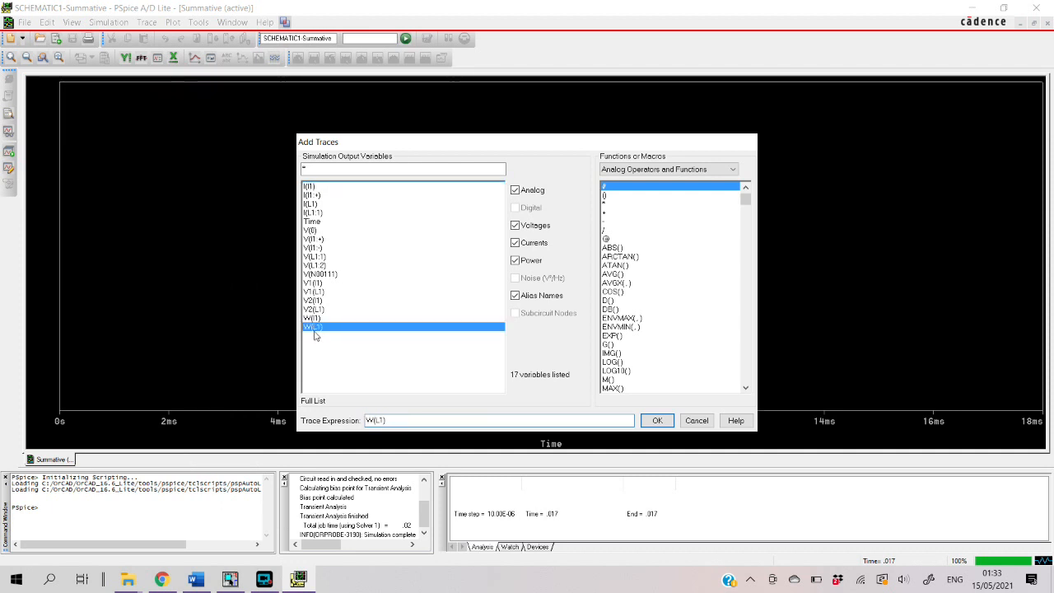
left_click(659, 420)
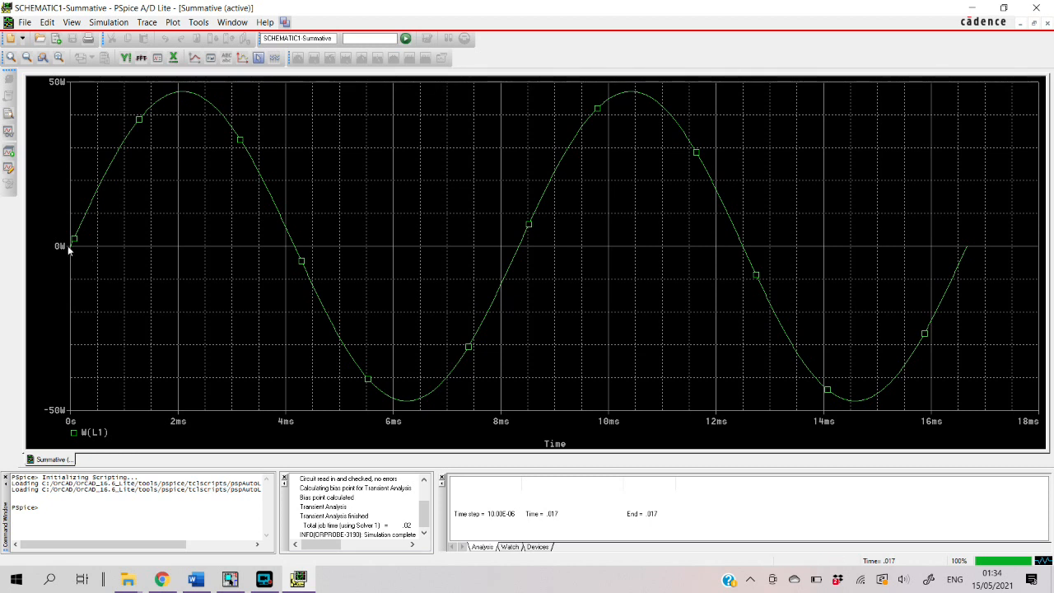
Turn on the plot cursor, place it at the first peak of W(L1) at about 2.1 ms, and enlarge the cursor readout area
left_click(257, 60)
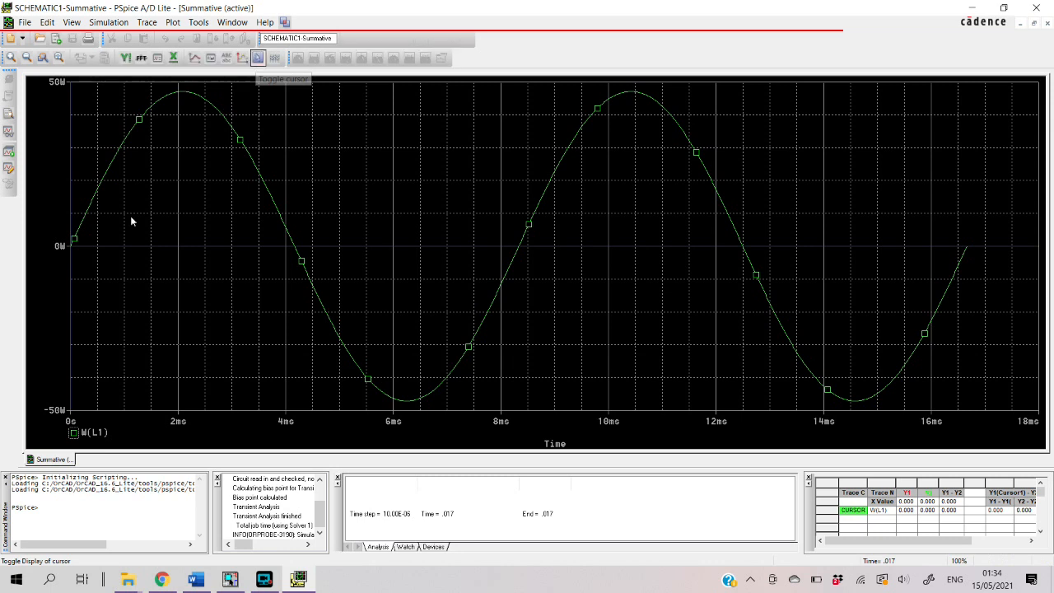
left_click_drag(78, 245, 182, 182)
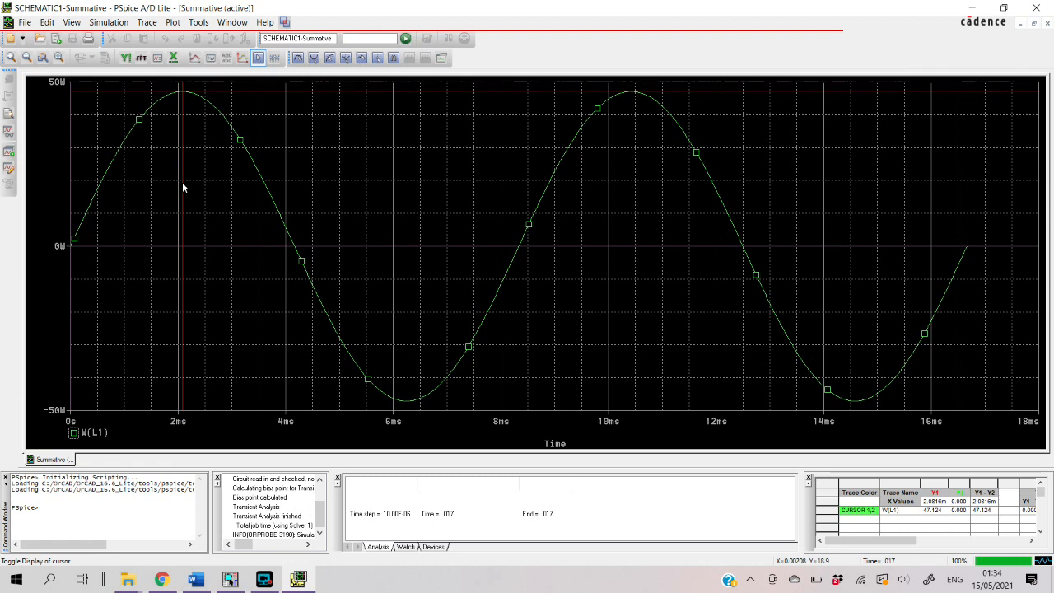
left_click_drag(182, 182, 183, 182)
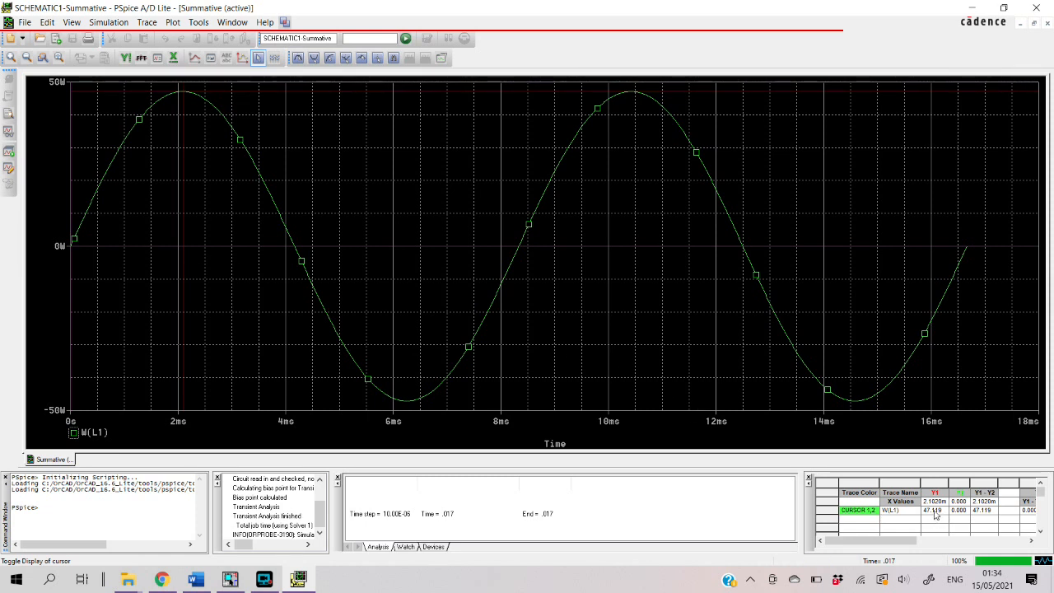
left_click_drag(931, 471, 925, 426)
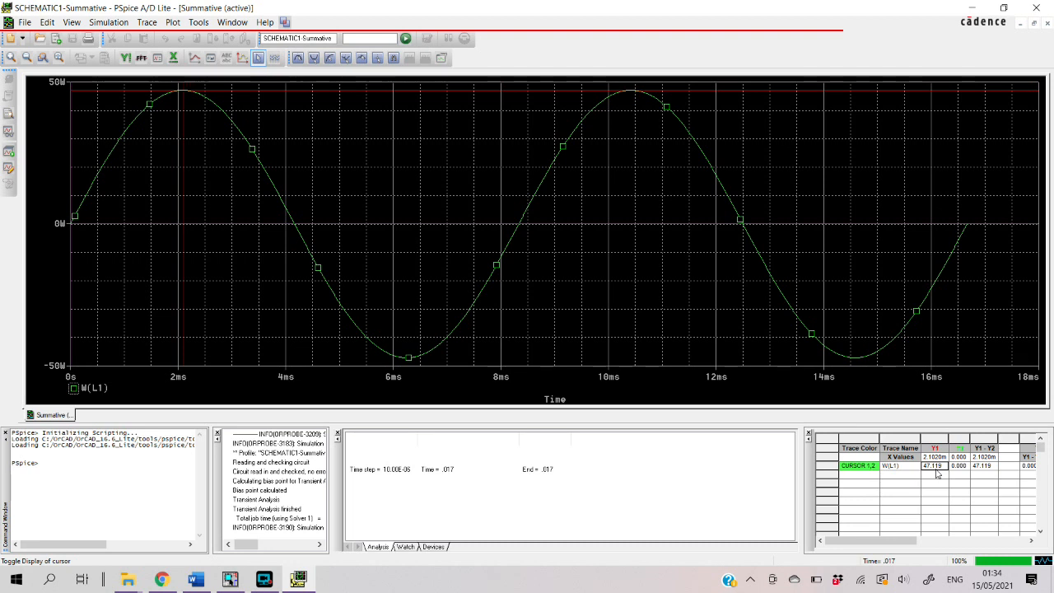
Compare the boxed peak power in part b of the Word document with the W(L1) cursor reading in PSpice
mouse_move(197, 585)
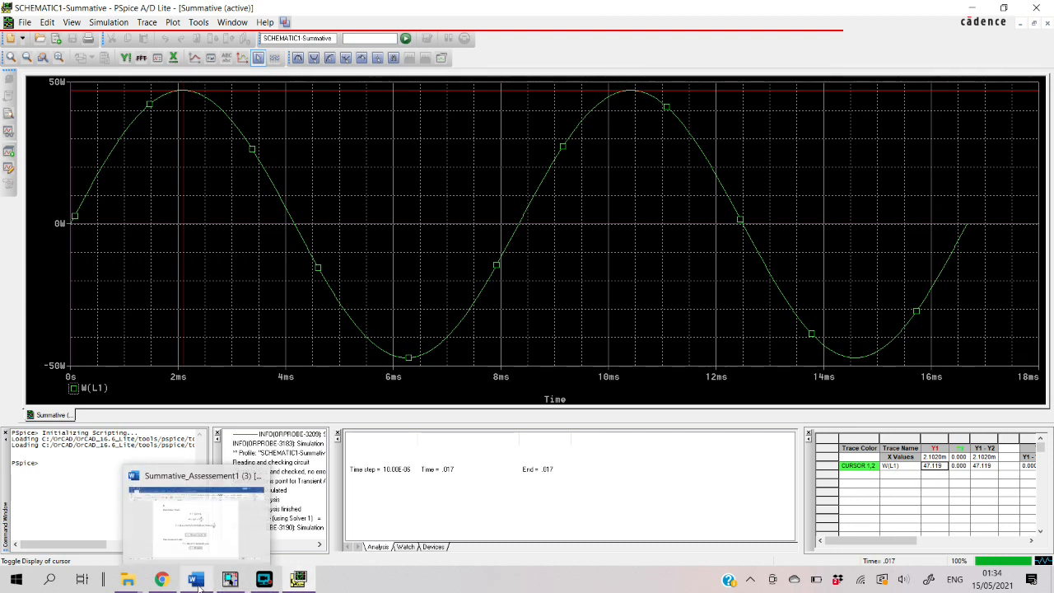
left_click(198, 583)
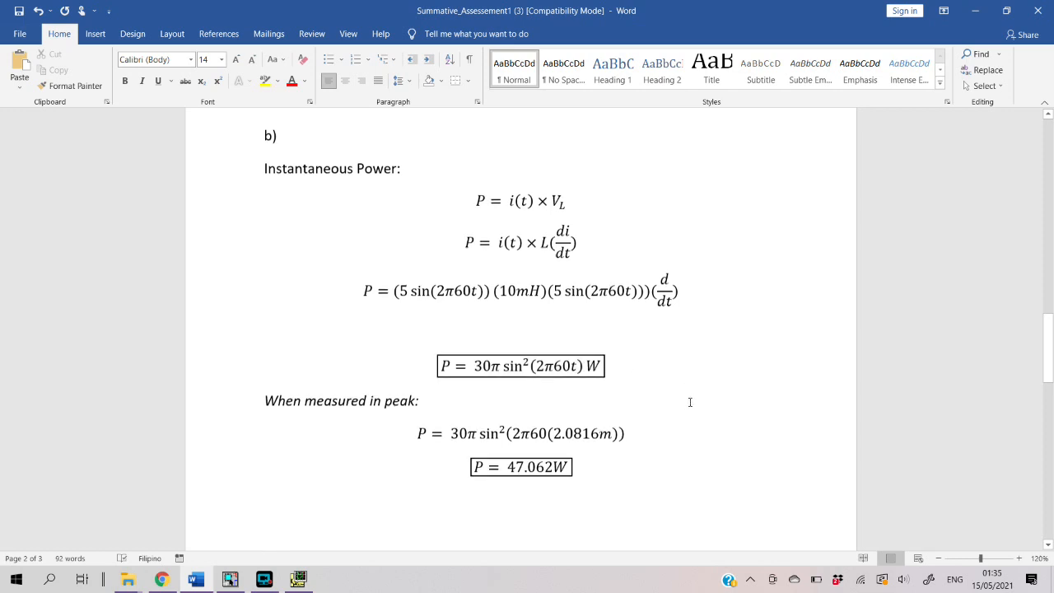
scroll(659, 397, "down", 2)
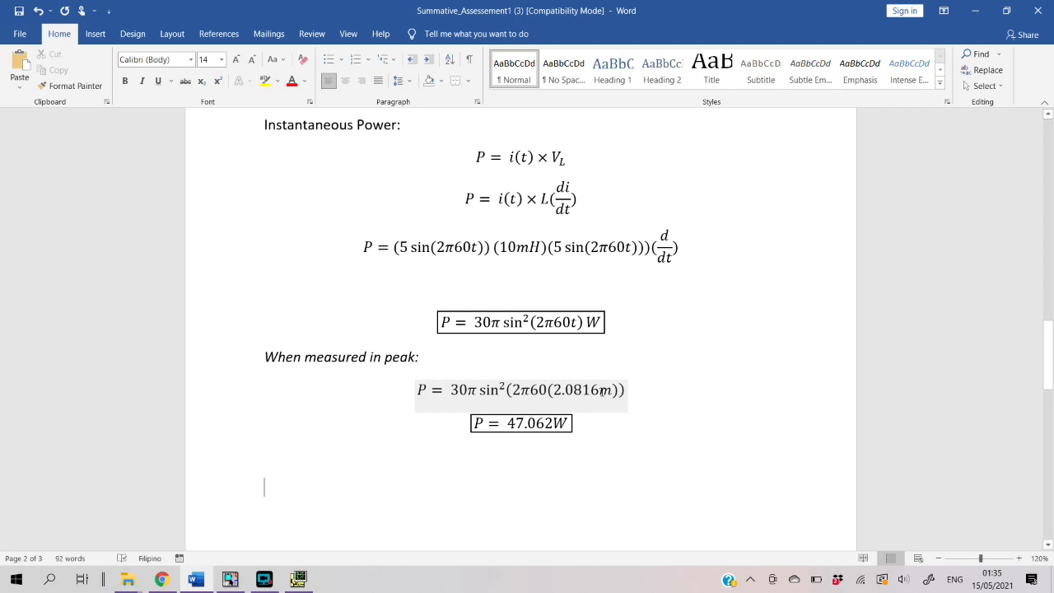
left_click(298, 581)
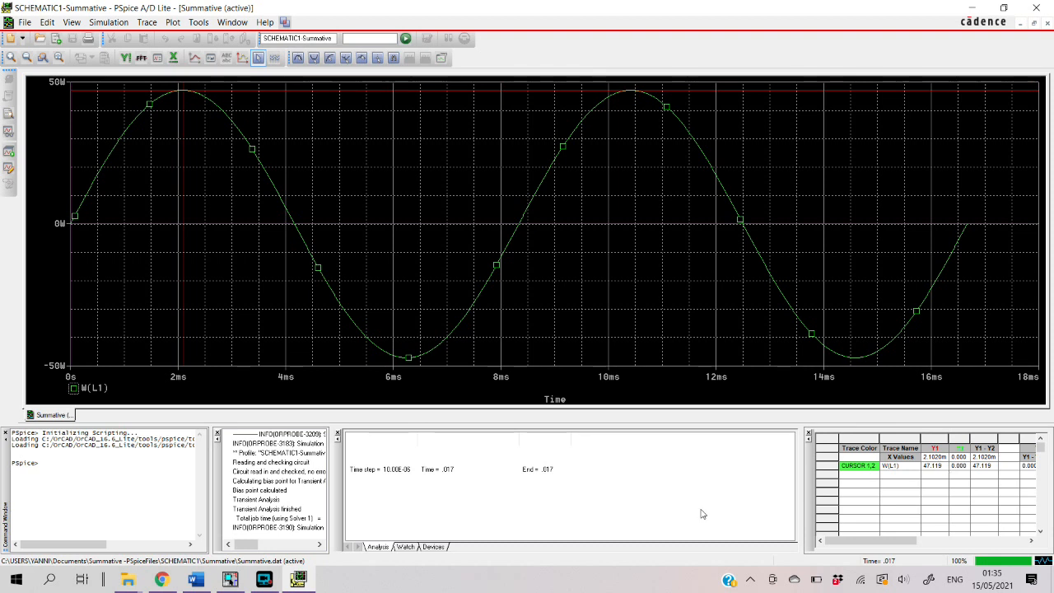
left_click(264, 579)
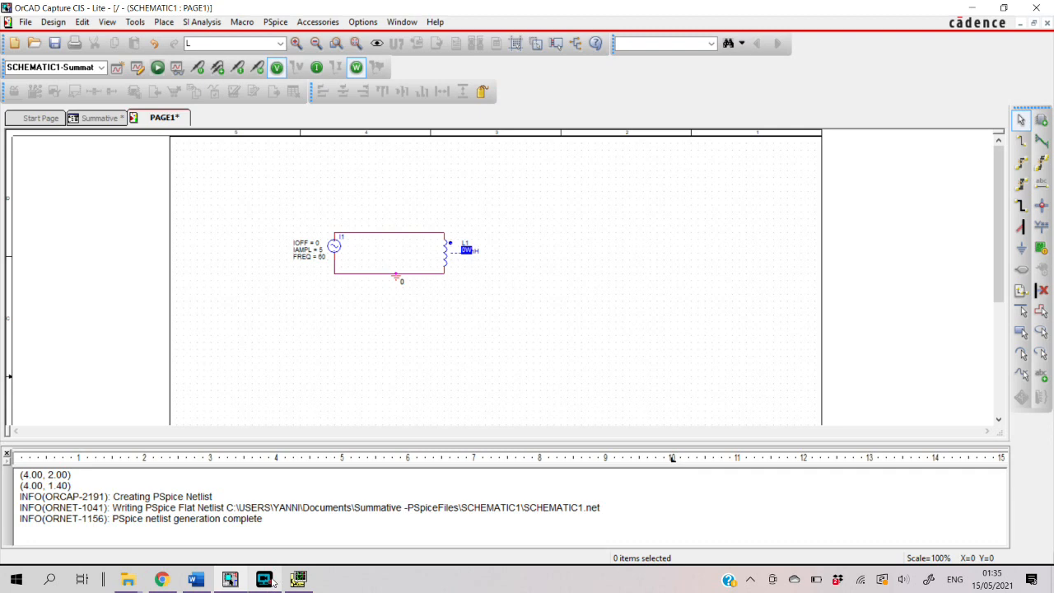
mouse_move(272, 581)
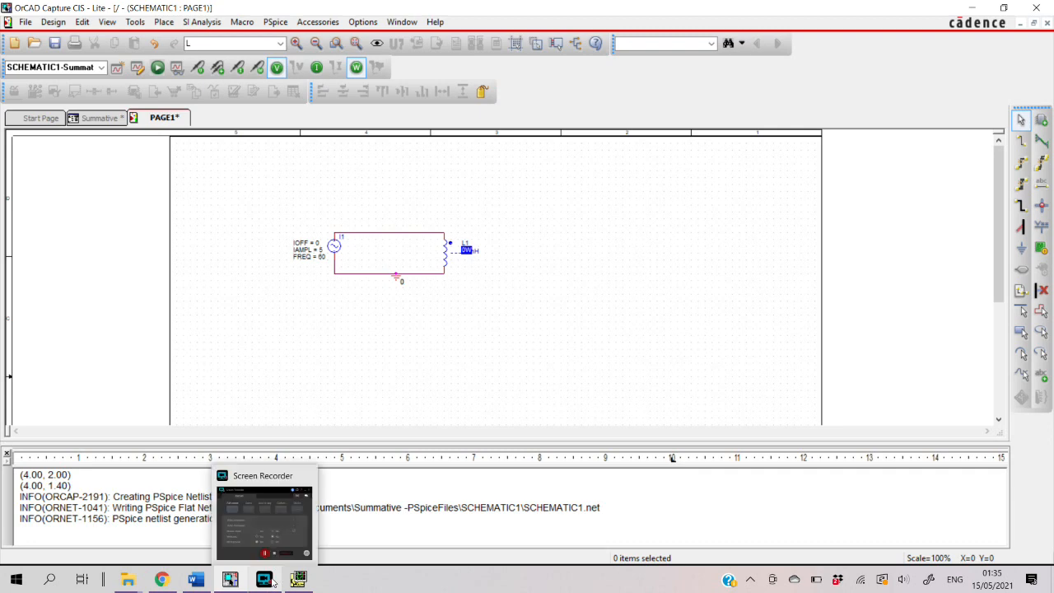
left_click(195, 579)
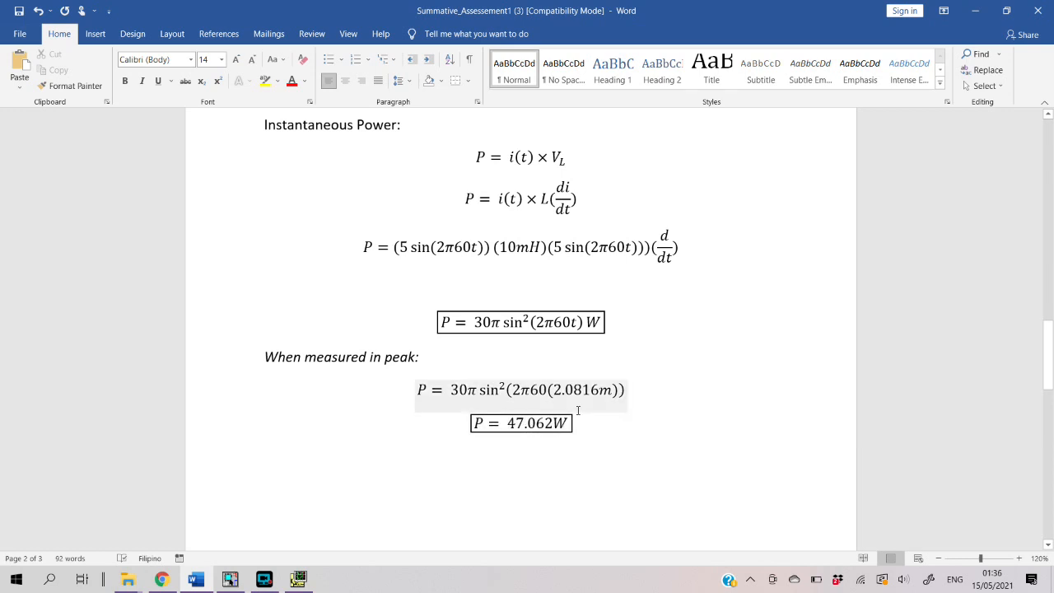
left_click(299, 580)
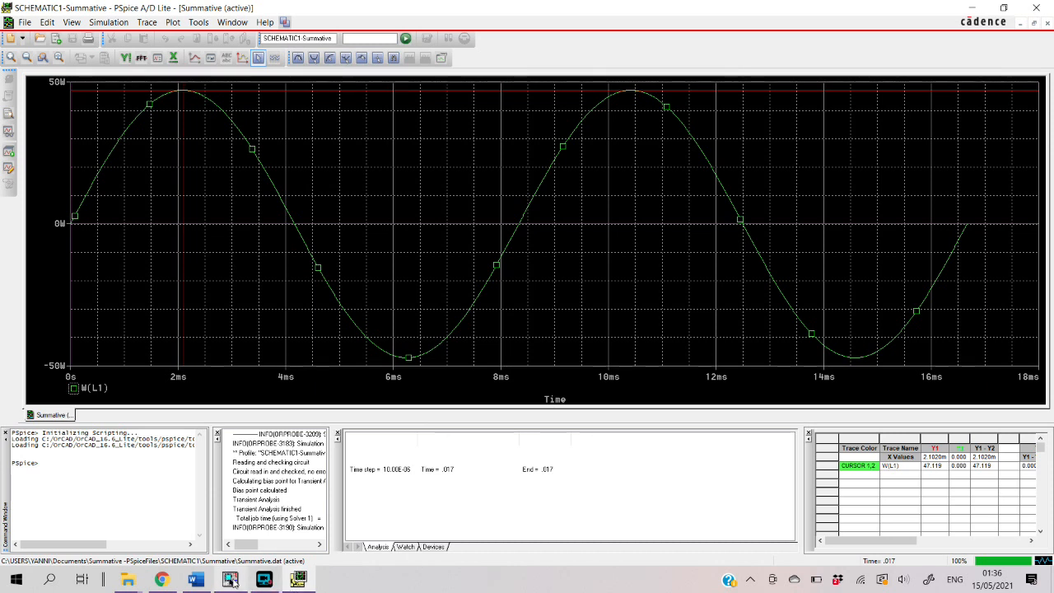
Return to the Word document and review the inductor's Instantaneous Power derivation and its calculation at the peak
mouse_move(230, 580)
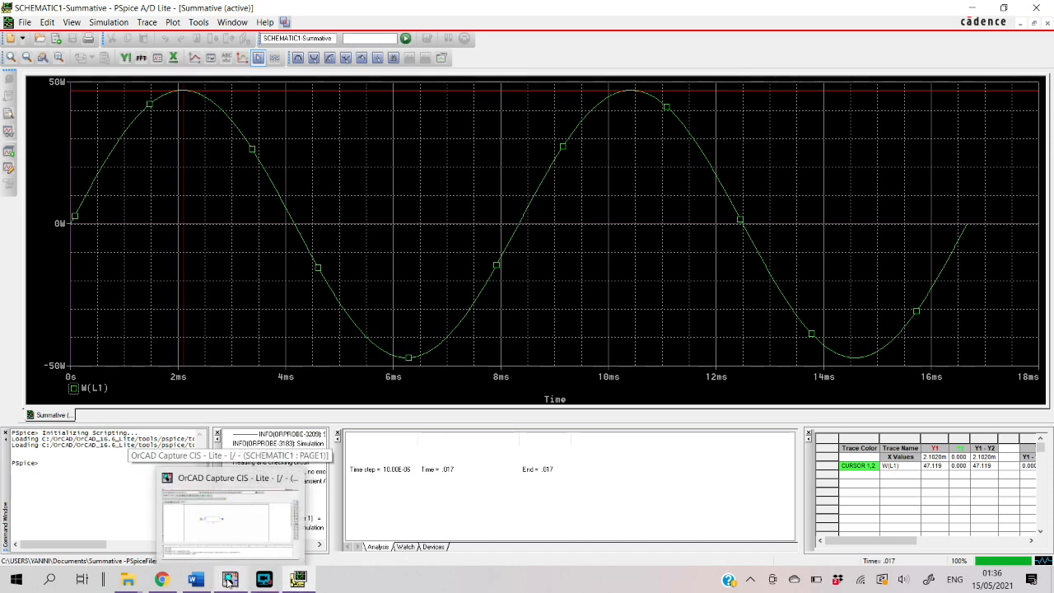
left_click(198, 580)
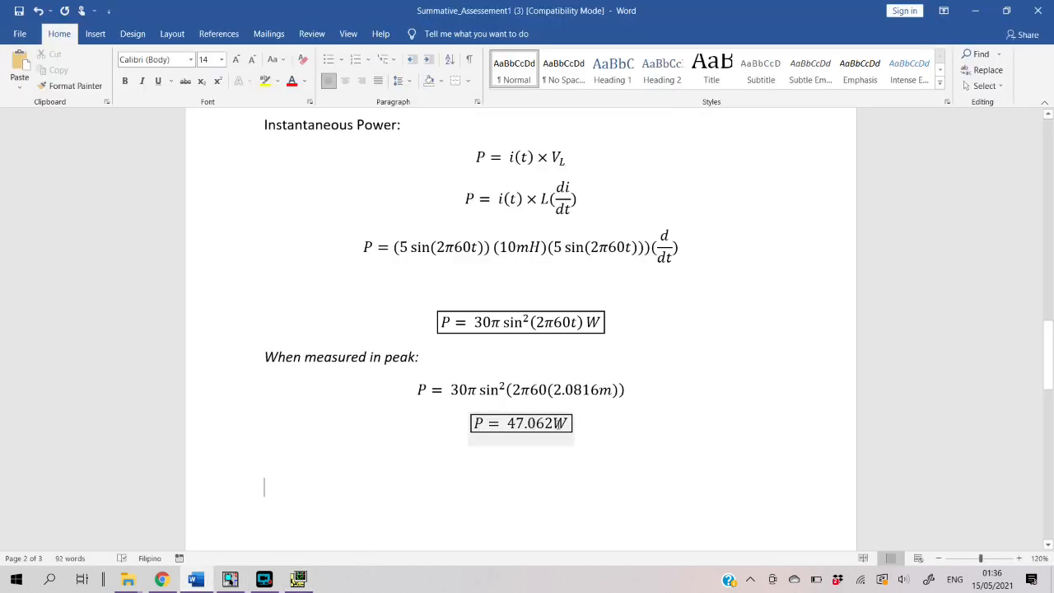
scroll(558, 424, "down", 1)
scroll(558, 424, "down", 2)
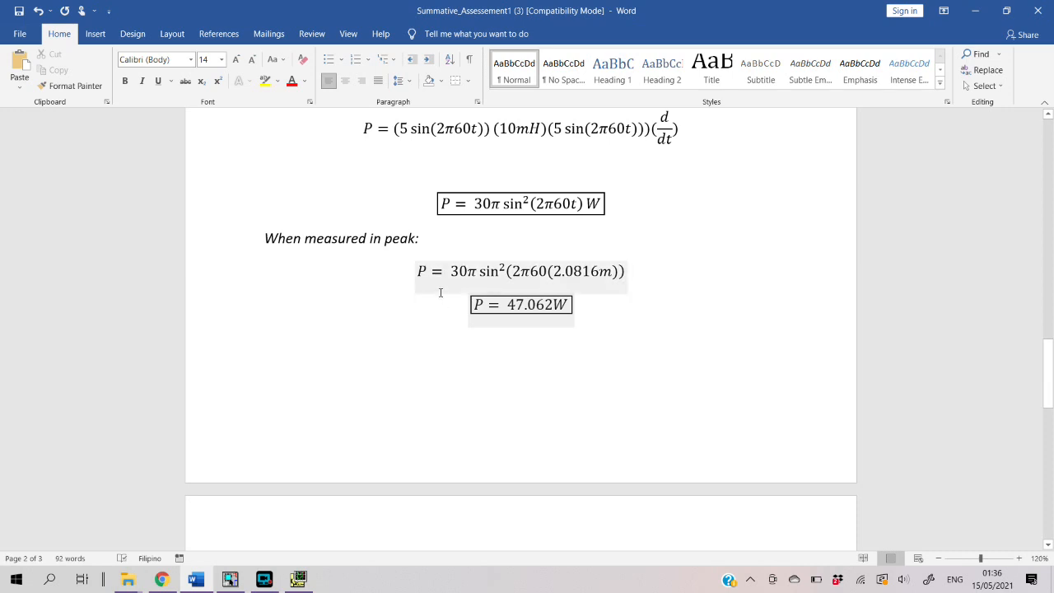
scroll(485, 329, "up", 2)
scroll(488, 337, "up", 2)
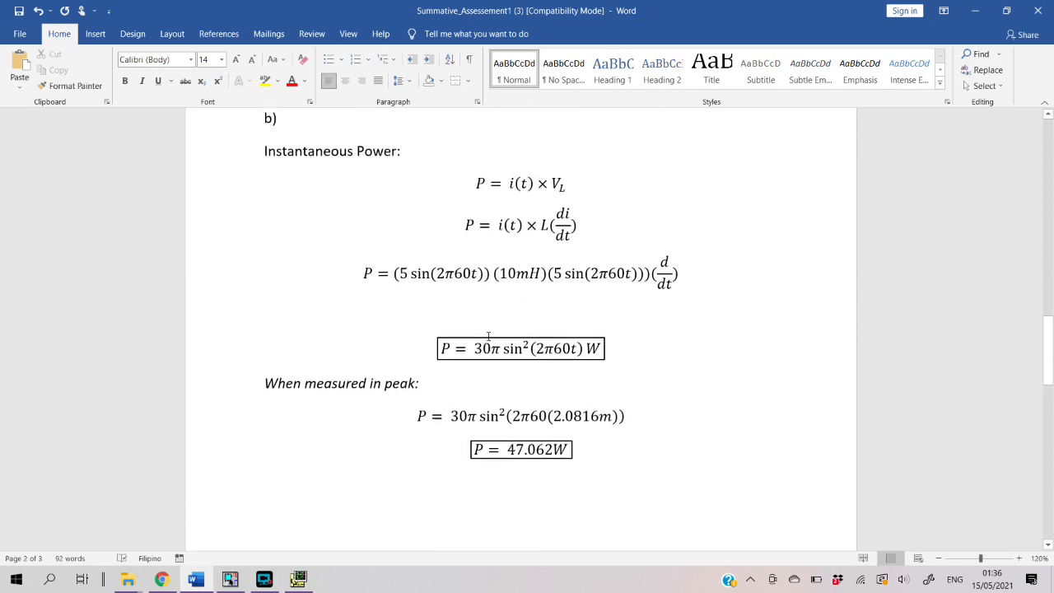
scroll(488, 337, "down", 2)
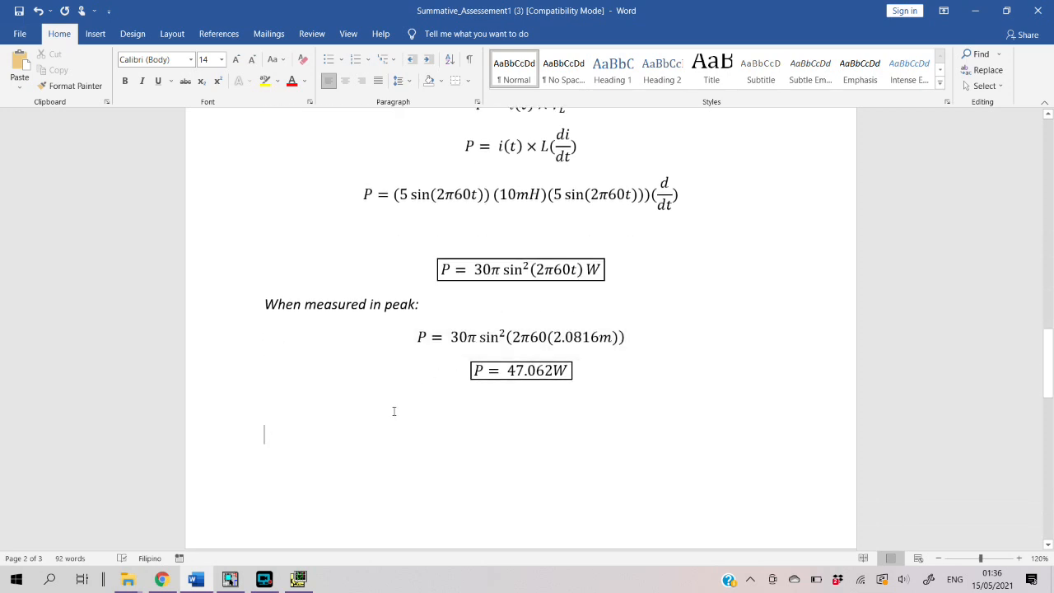
Switch to PSpice A/D and delete all traces from the simulation plot
left_click(294, 581)
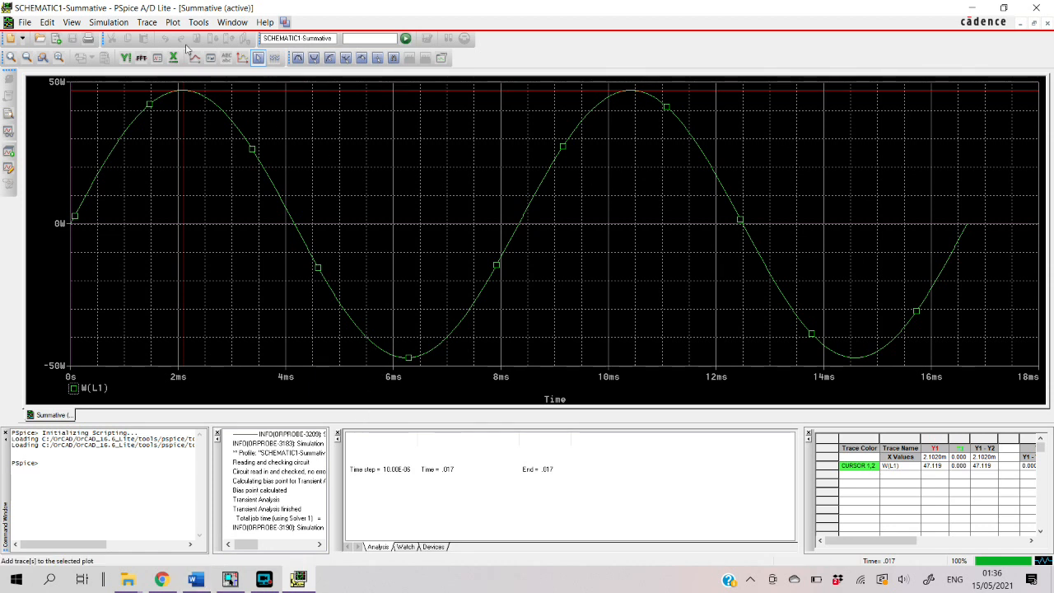
left_click(147, 22)
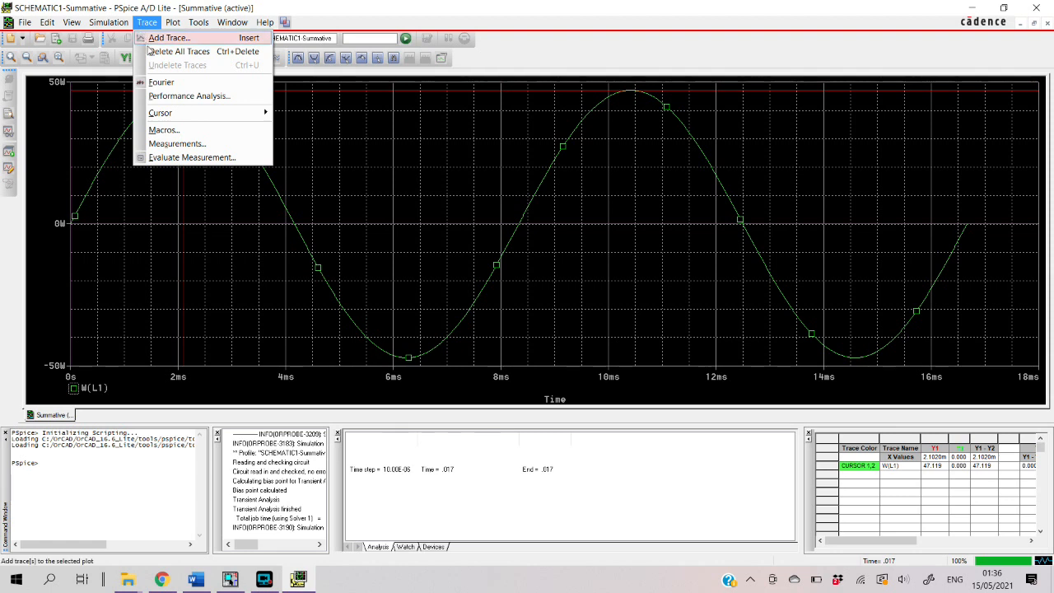
left_click(173, 52)
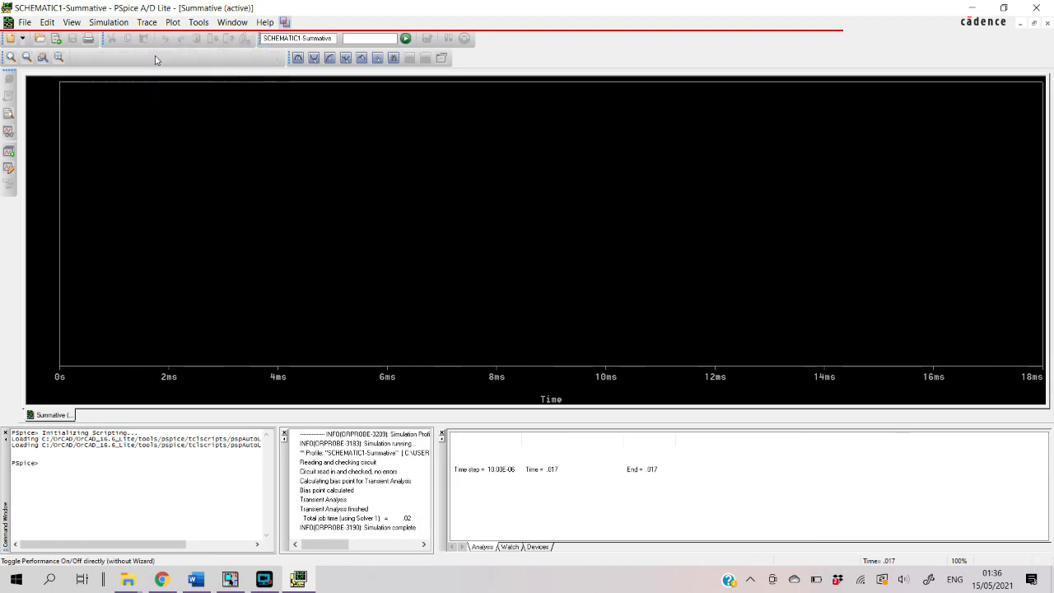
Add the inductor's average power trace AVG(W(L1)) to the empty plot
right_click(281, 204)
left_click(372, 206)
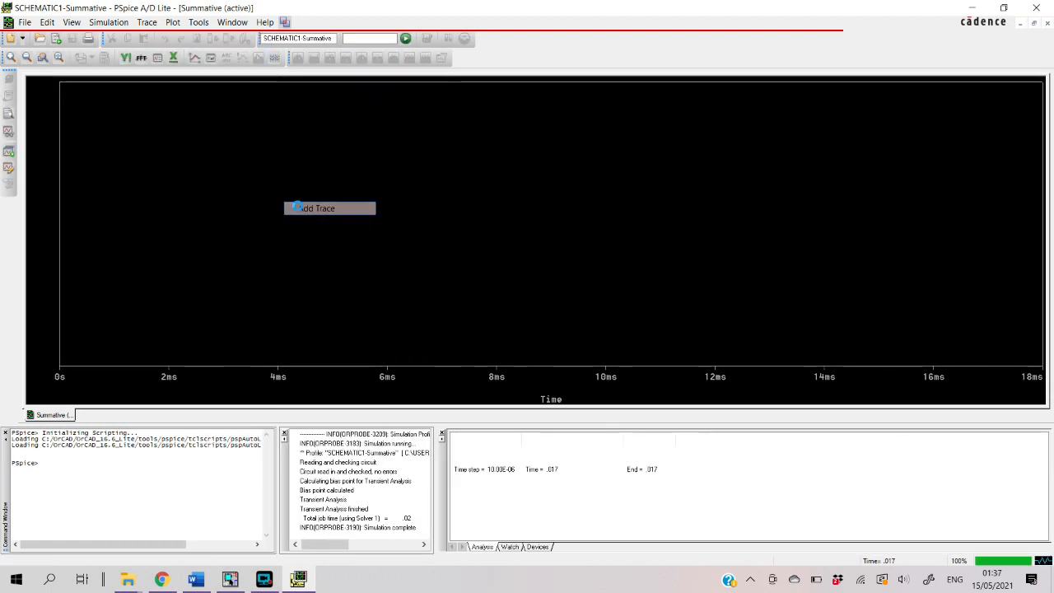
left_click(613, 274)
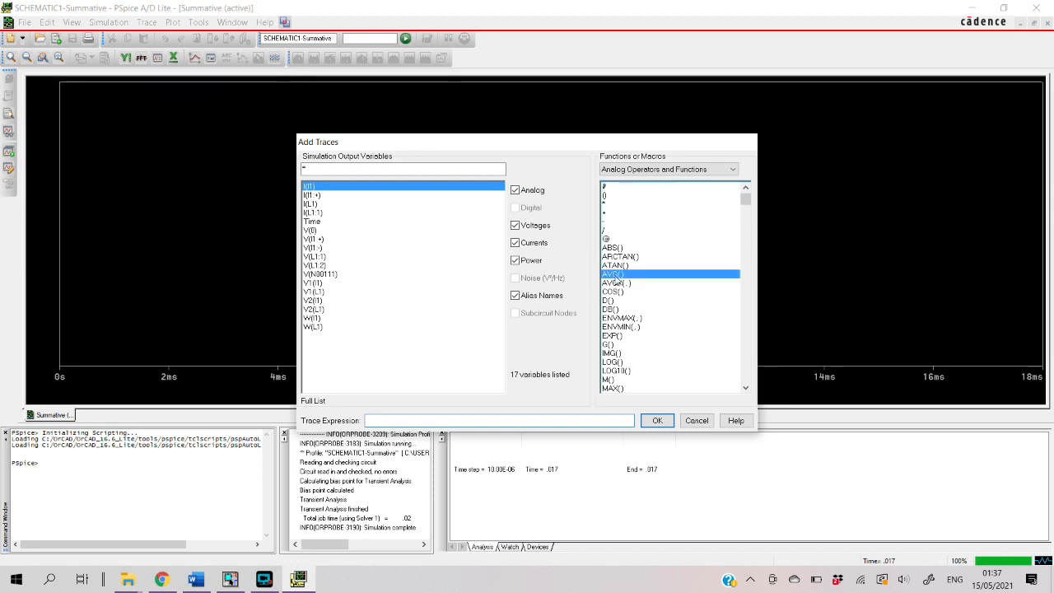
left_click(311, 327)
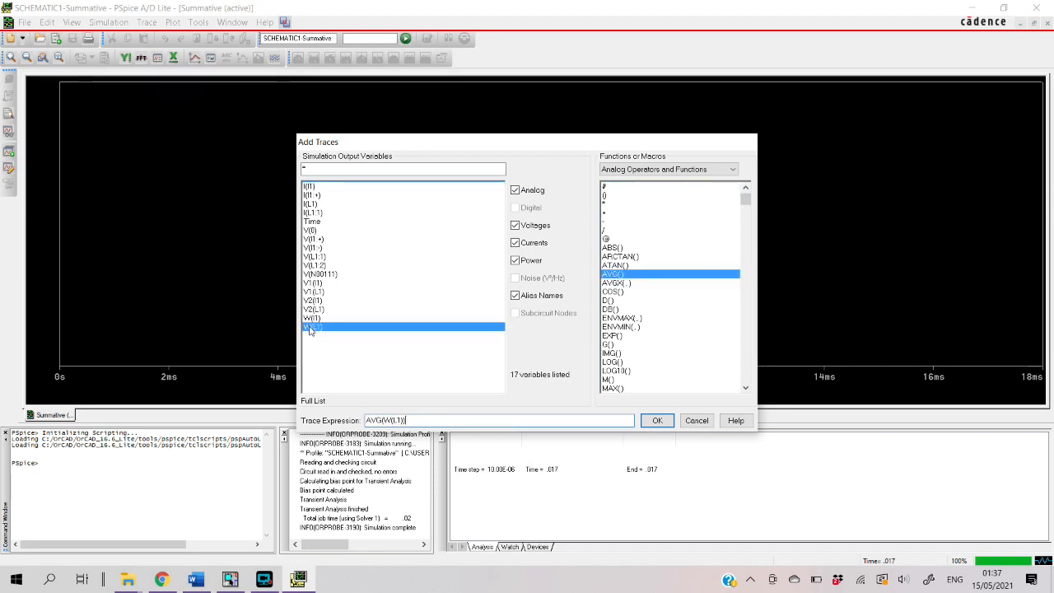
left_click(658, 421)
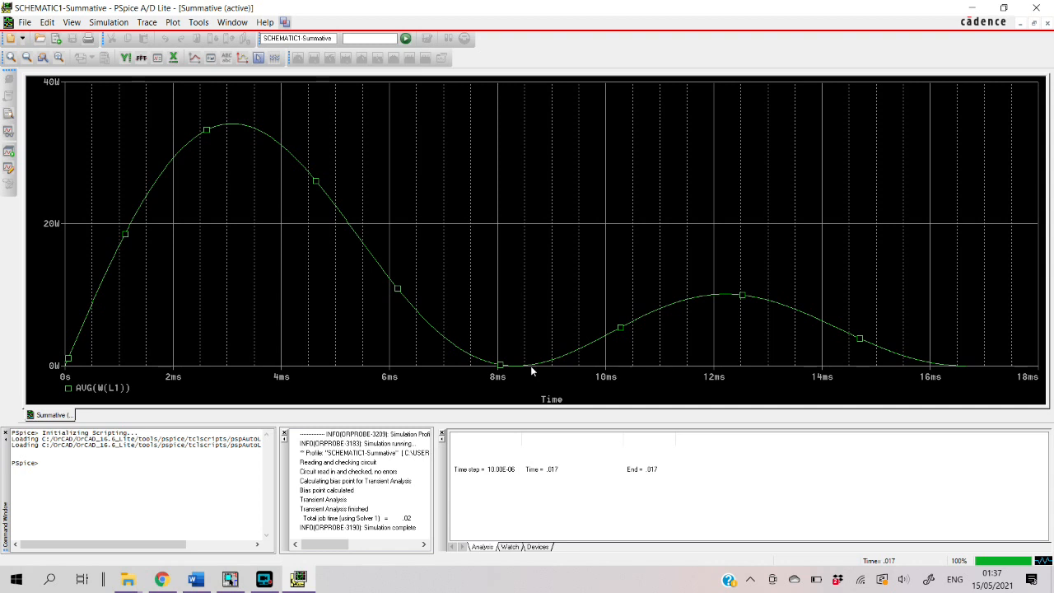
Turn on the plot cursor, place it at the end of the AVG(W(L1)) trace at about 16.66 ms, and select its Y1 reading
left_click(258, 58)
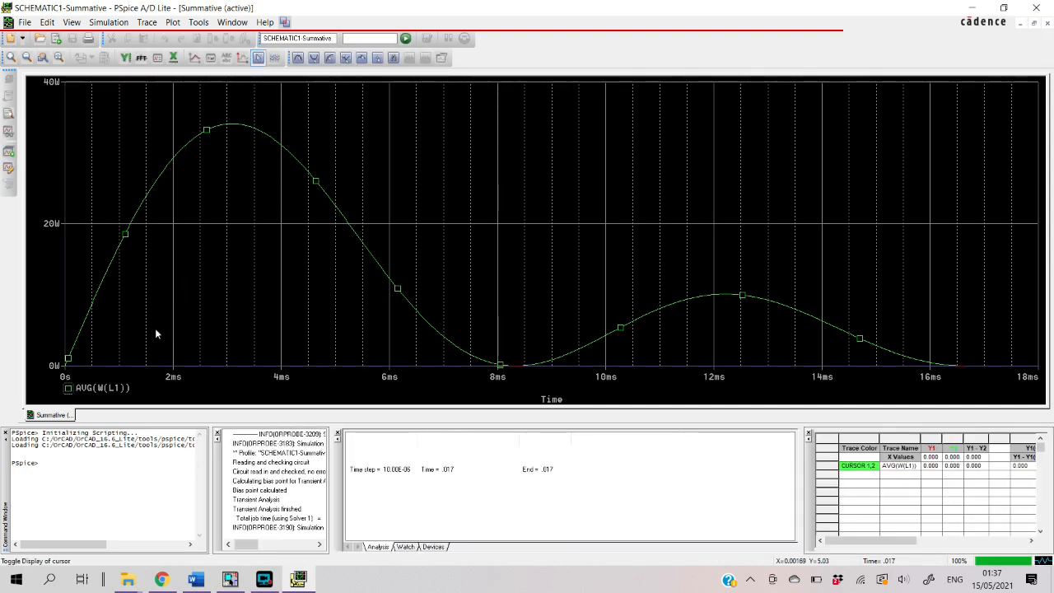
mouse_move(96, 360)
left_mouse_down()
mouse_move(163, 247)
mouse_move(568, 328)
mouse_move(746, 313)
mouse_move(970, 358)
left_mouse_up()
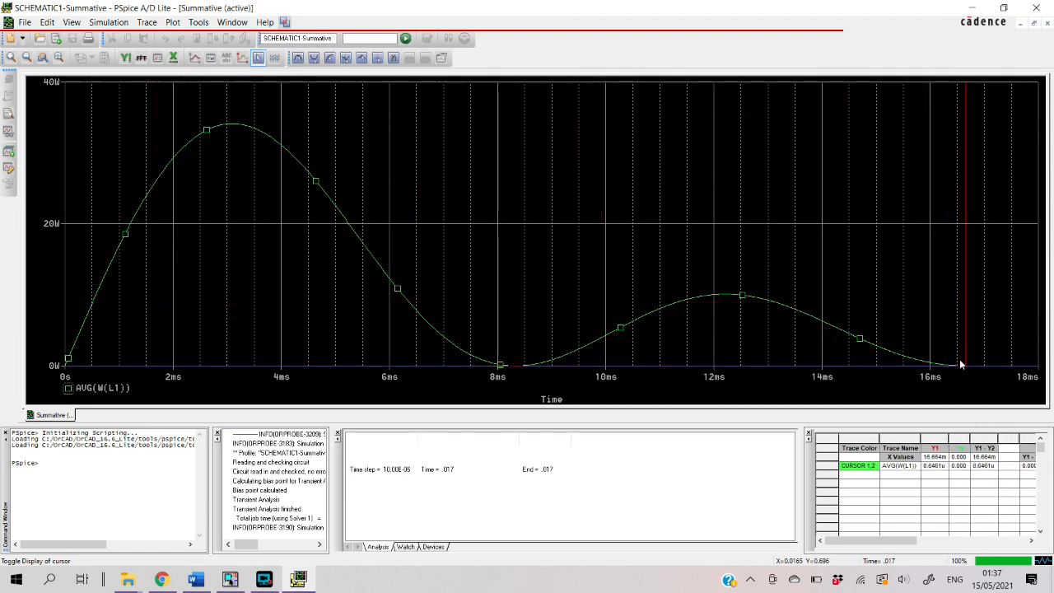
left_click(931, 468)
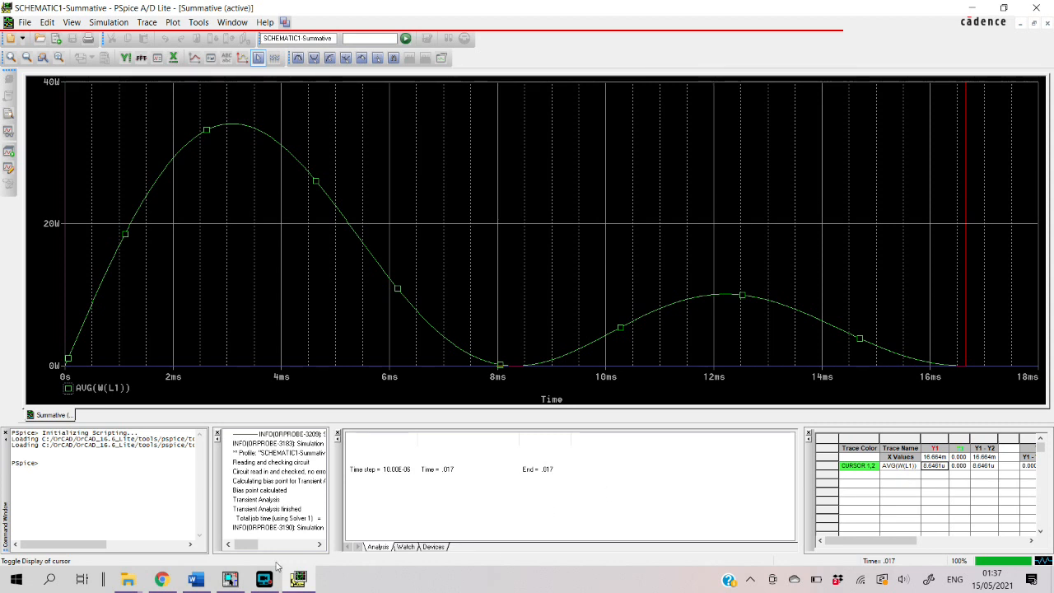
Compare the inductor's Average Power calculation in the Word document with the AVG(W(L1)) cursor reading in PSpice A/D
left_click(195, 579)
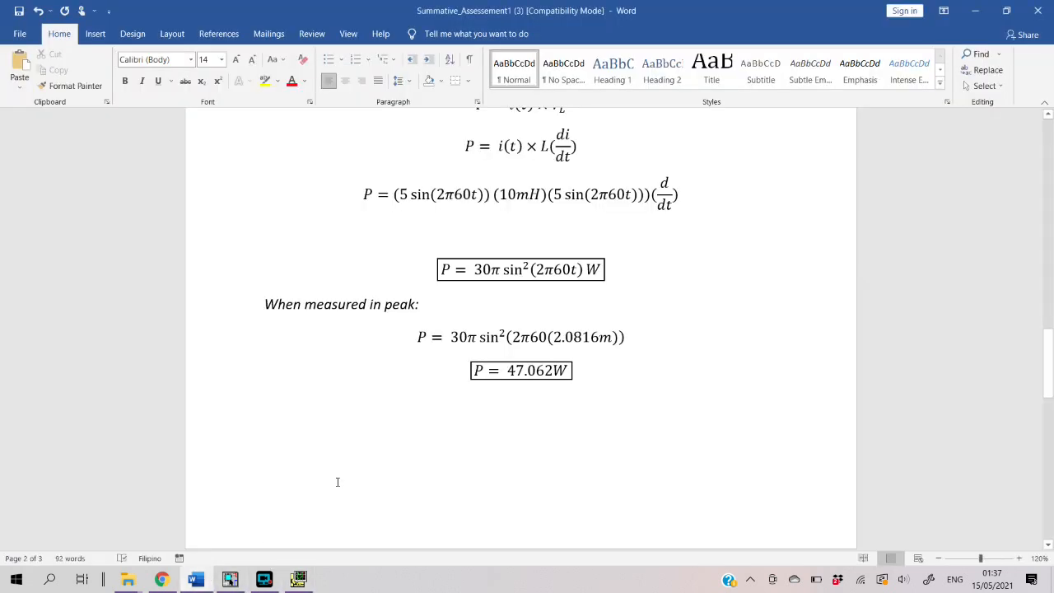
scroll(340, 419, "down", 10)
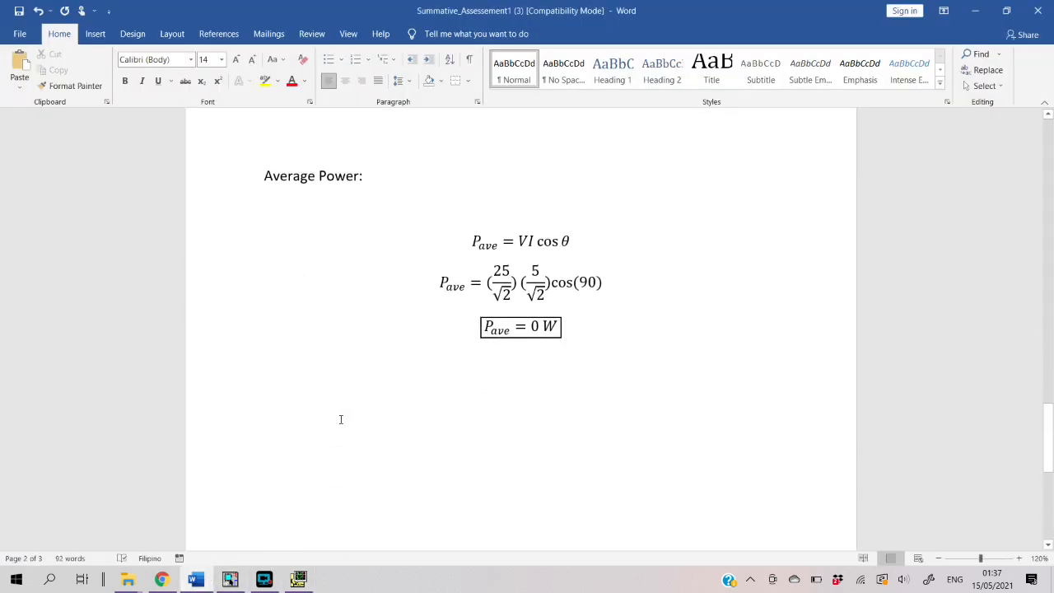
scroll(402, 389, "up", 1)
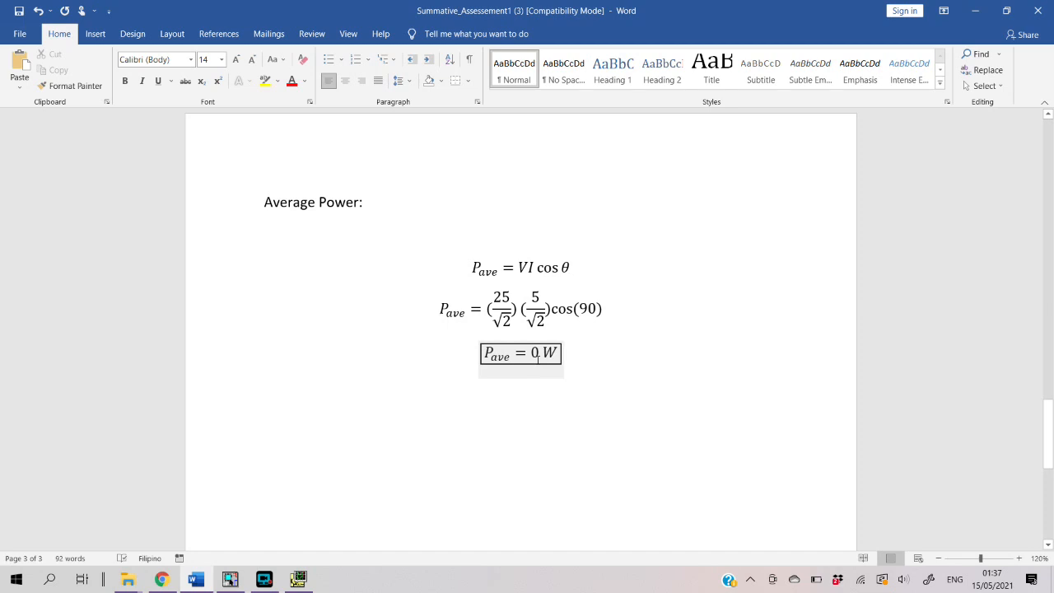
left_click(234, 580)
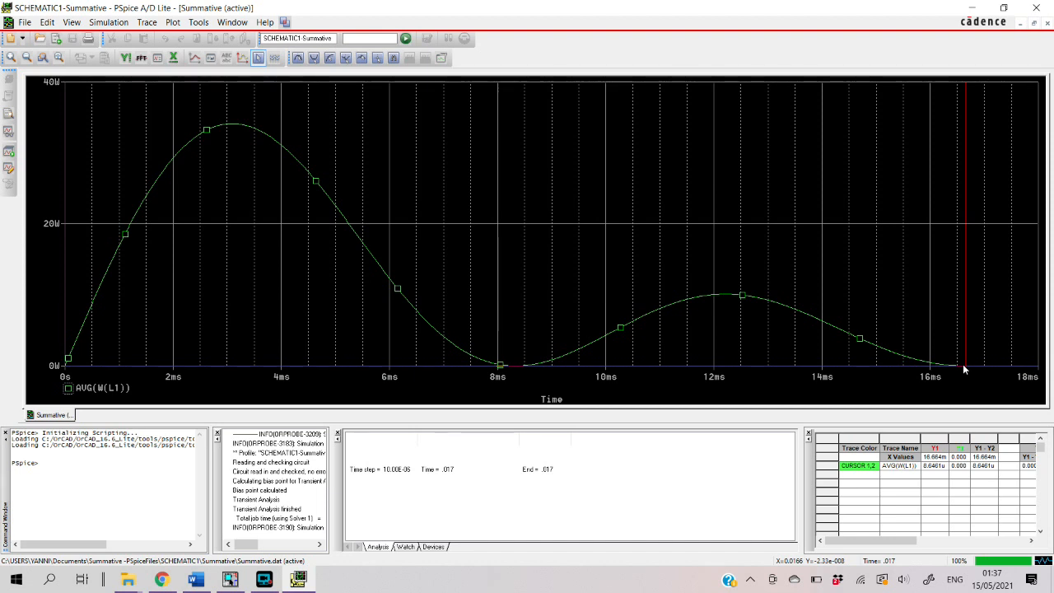
left_click(195, 579)
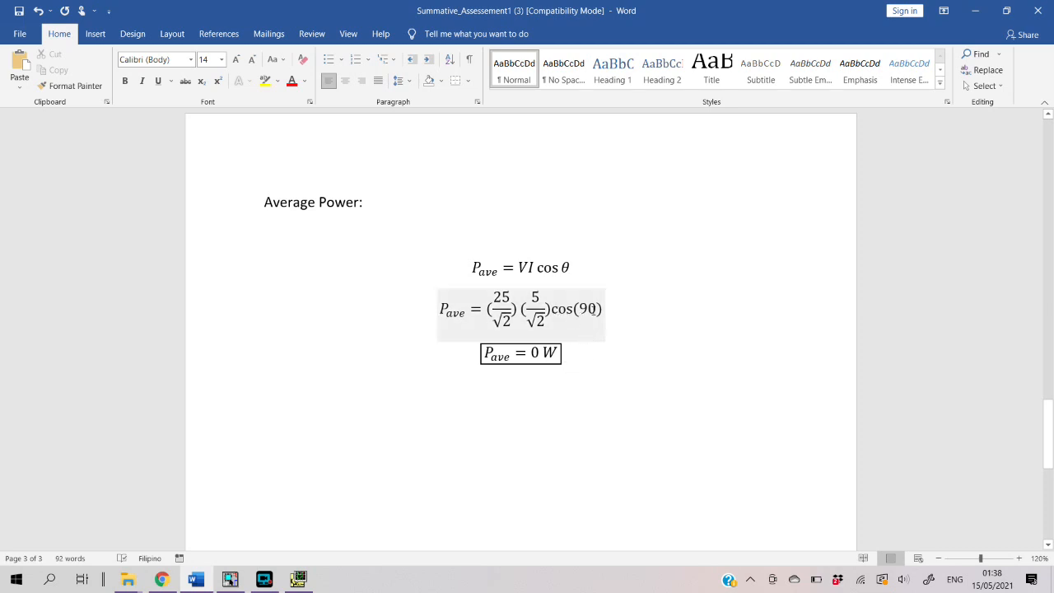
scroll(613, 370, "up", 1)
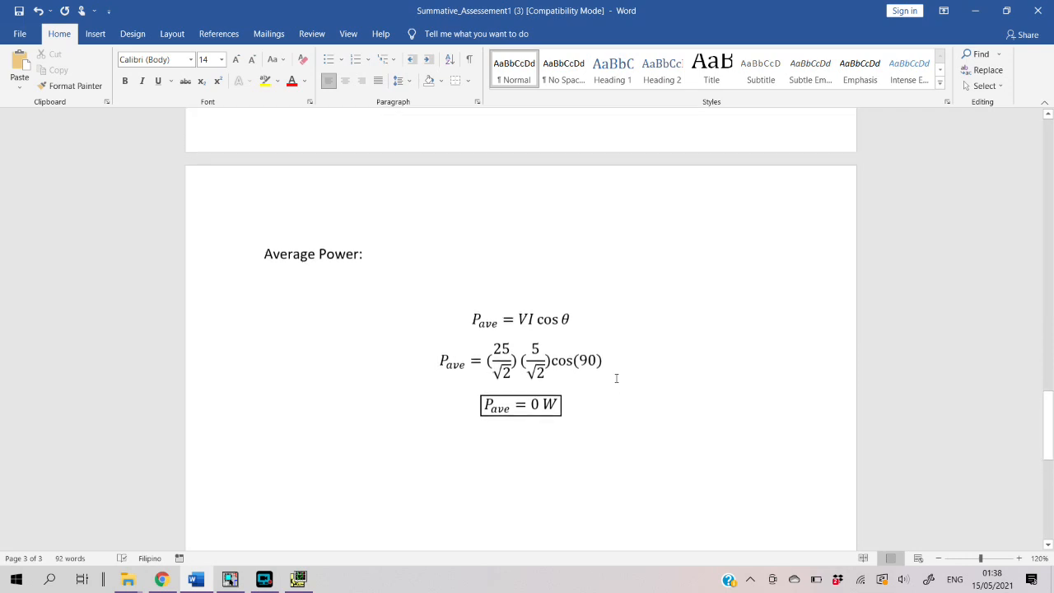
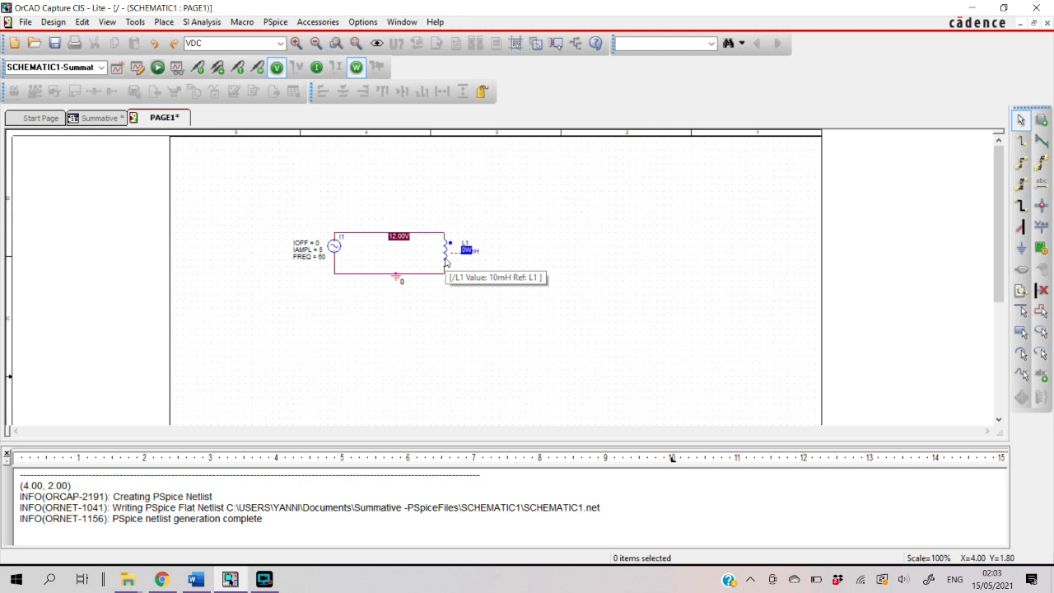
Replace the 10mH inductor in the schematic with a PSpice DC voltage source (VDC) placed between the open wire ends
left_click(446, 262)
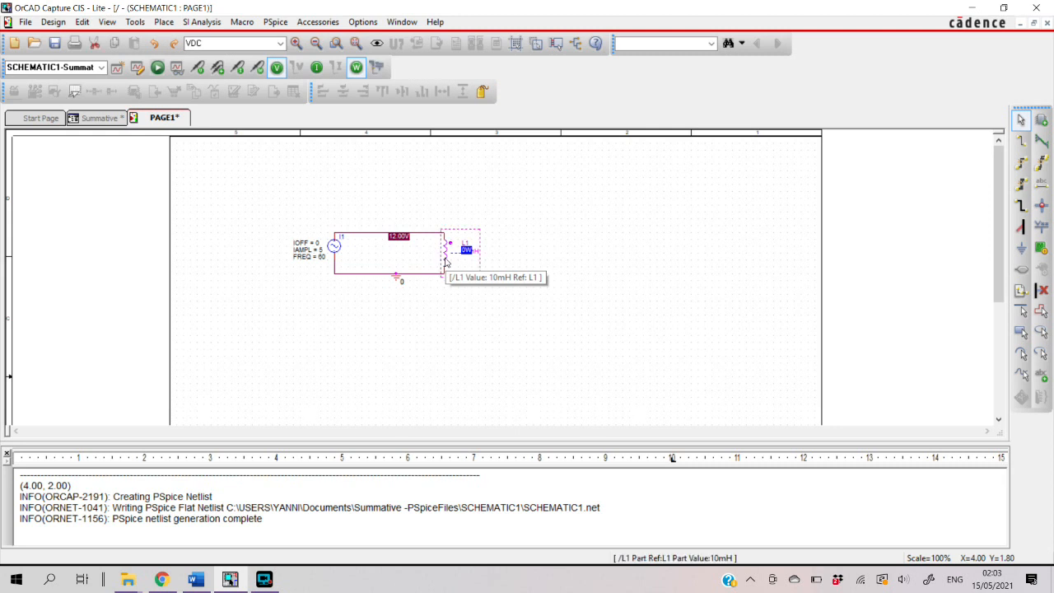
key("Delete")
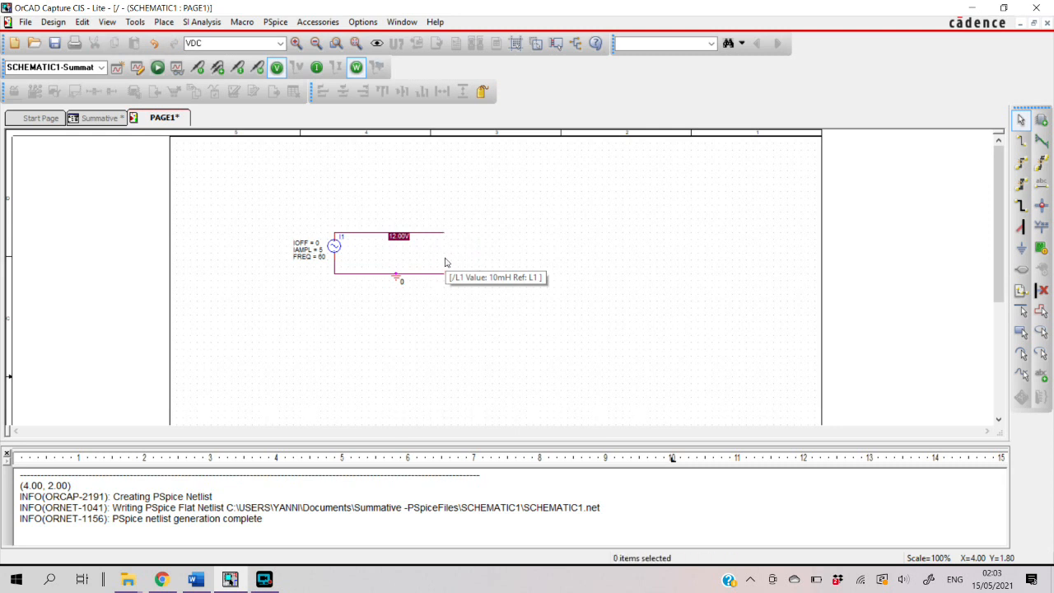
left_click(181, 23)
mouse_move(190, 82)
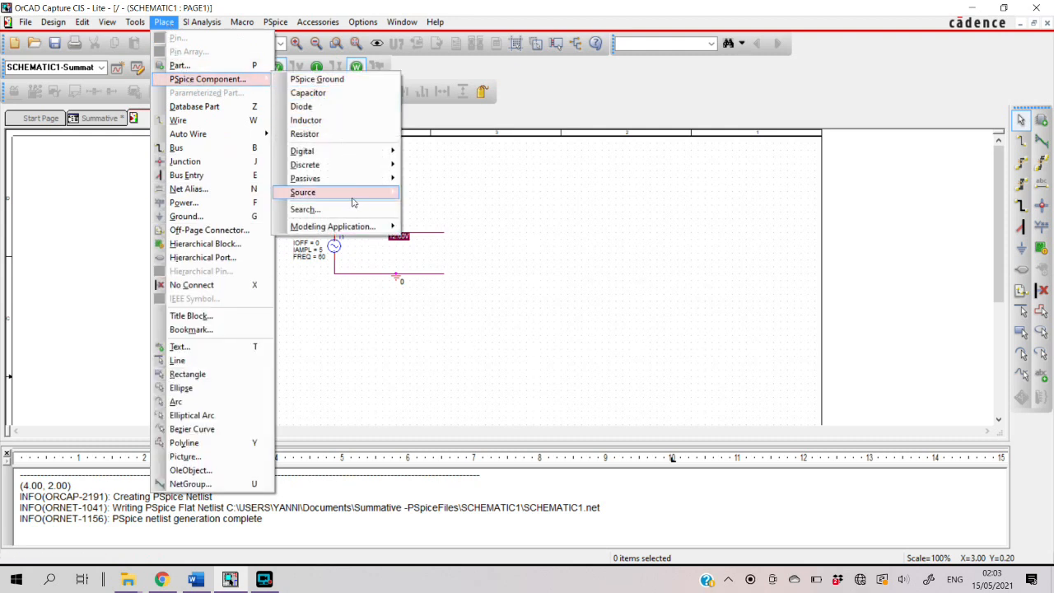
mouse_move(353, 201)
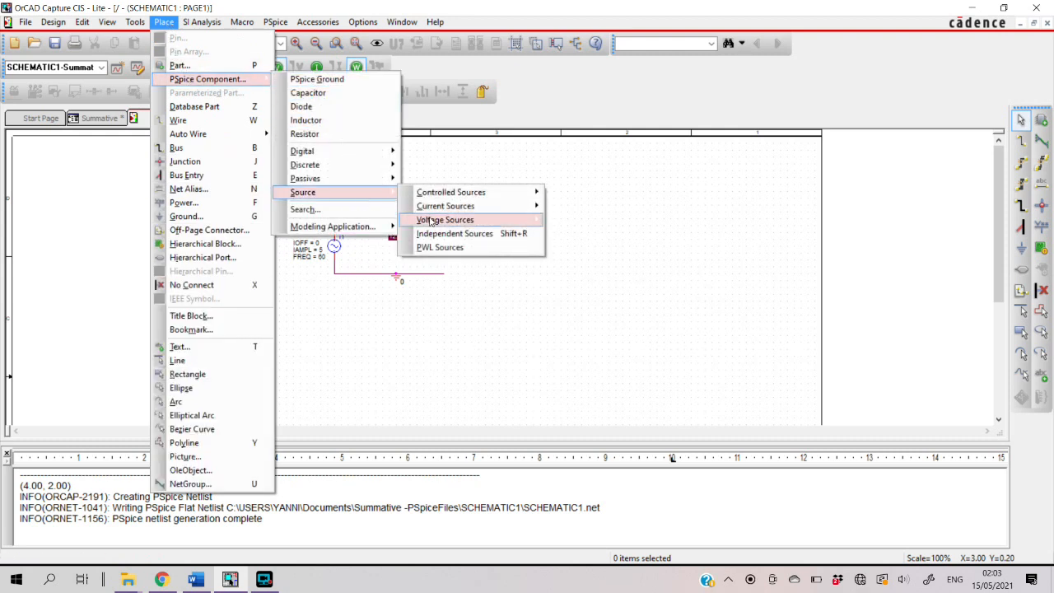
mouse_move(431, 221)
left_click(568, 235)
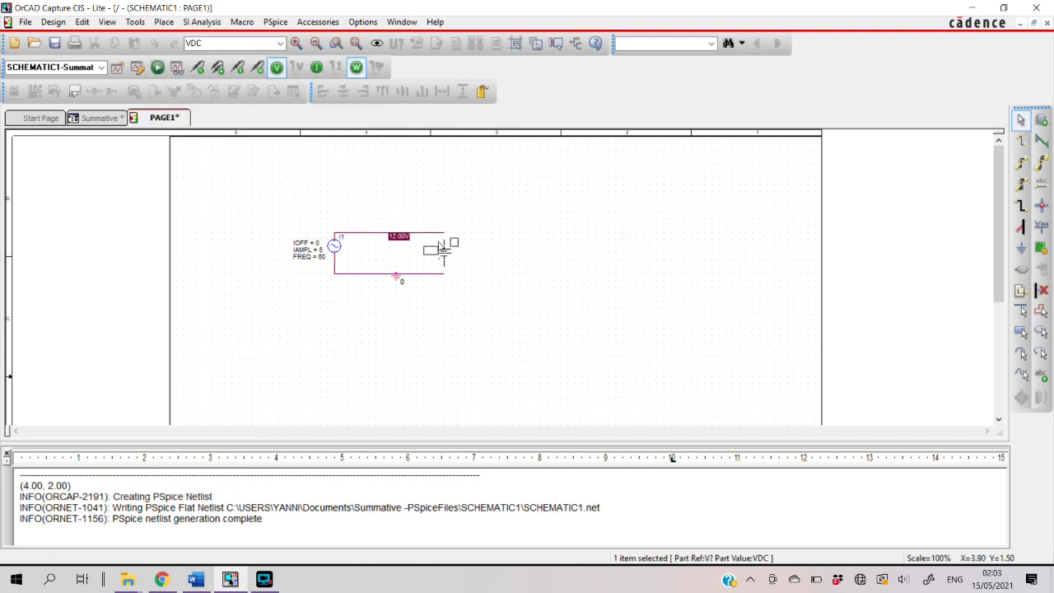
left_click(440, 247)
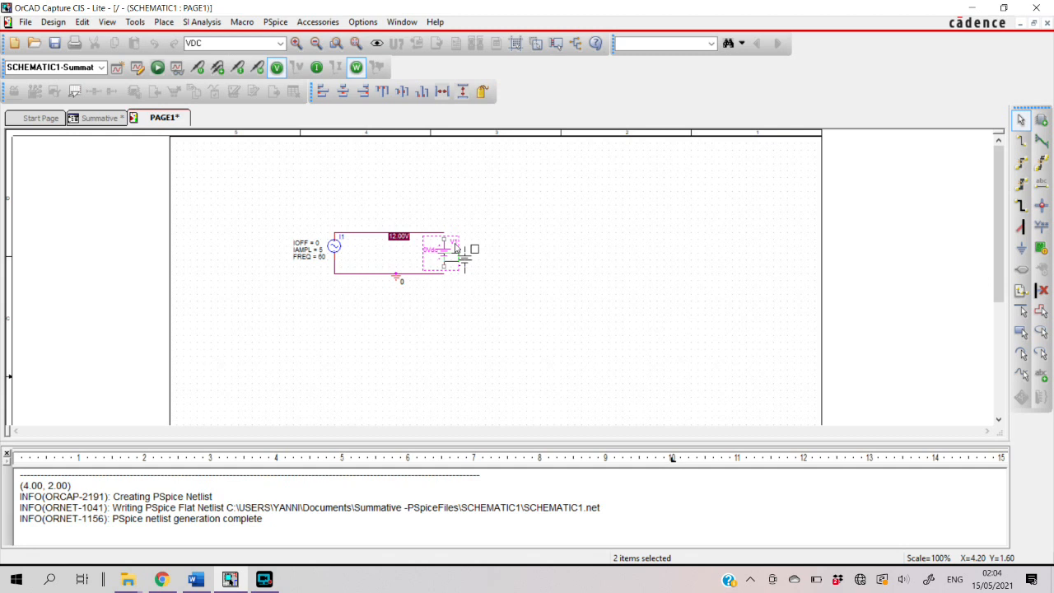
key("Escape")
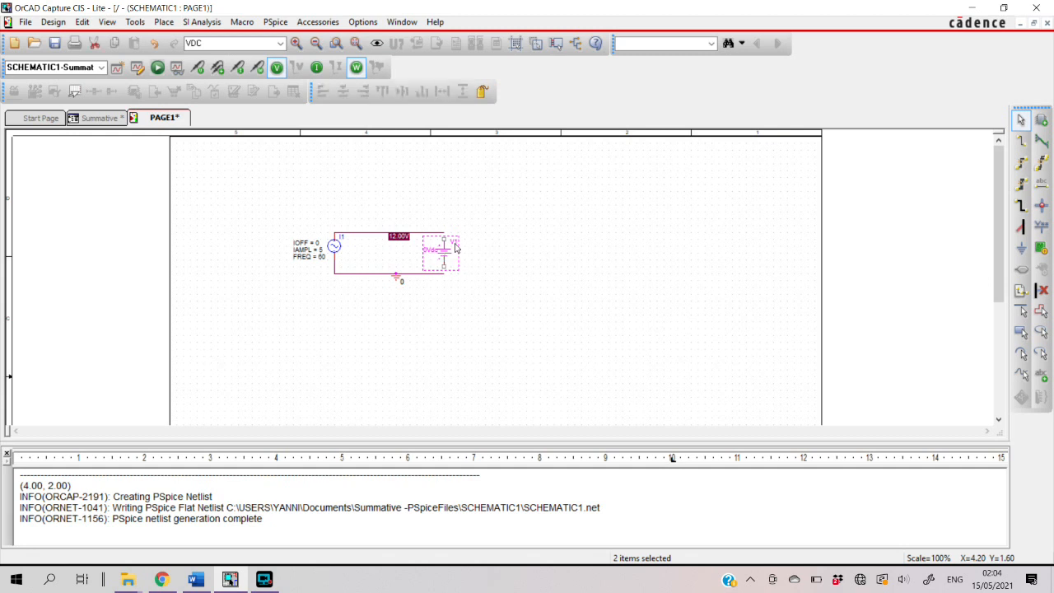
Wire both terminals of the DC voltage source V1 to the open ends of the upper and lower circuit wires
key("w")
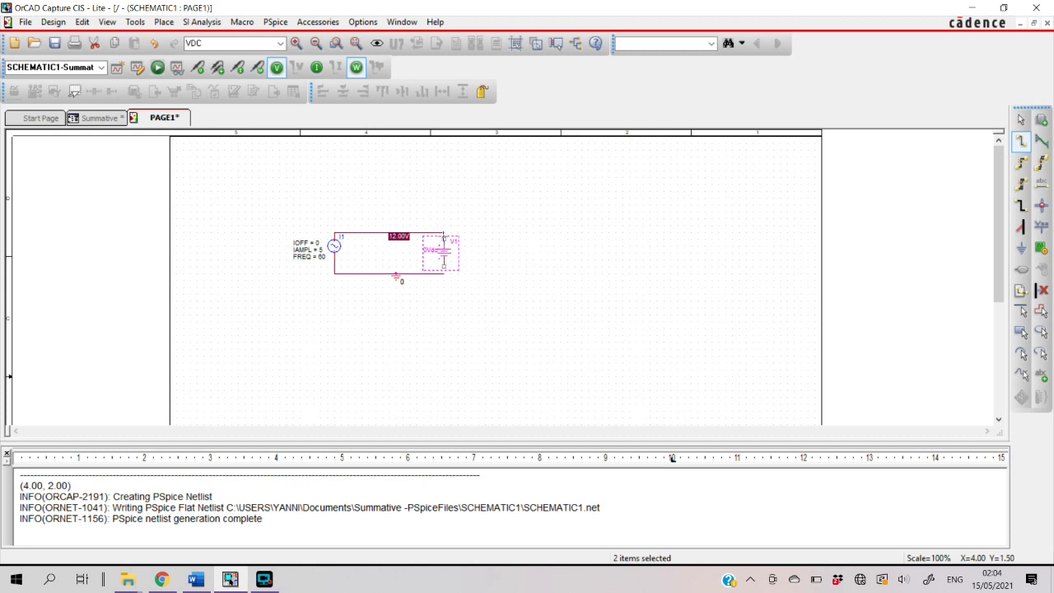
left_click(444, 233)
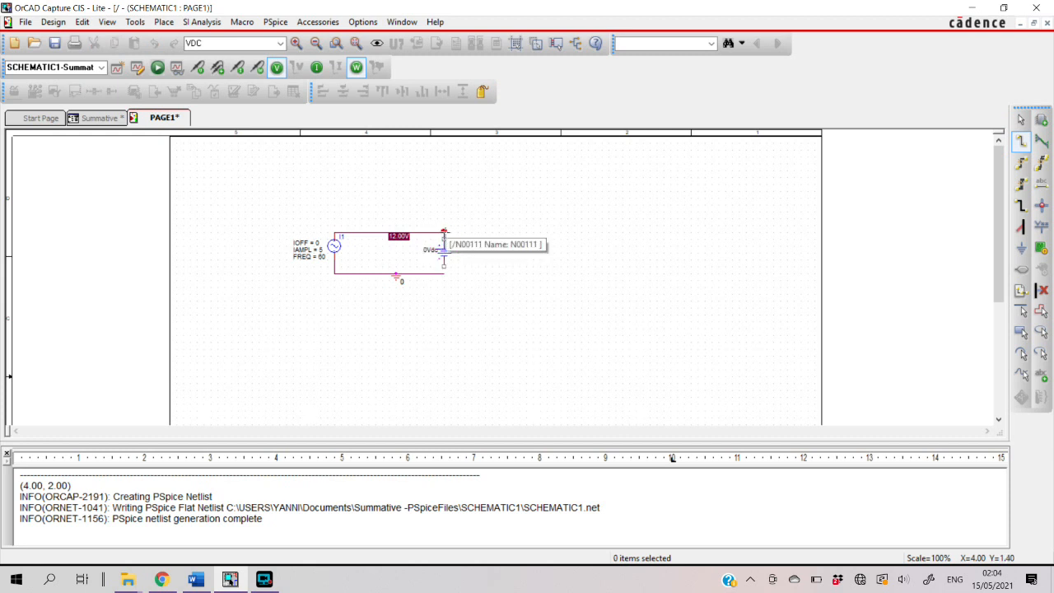
left_click(444, 234)
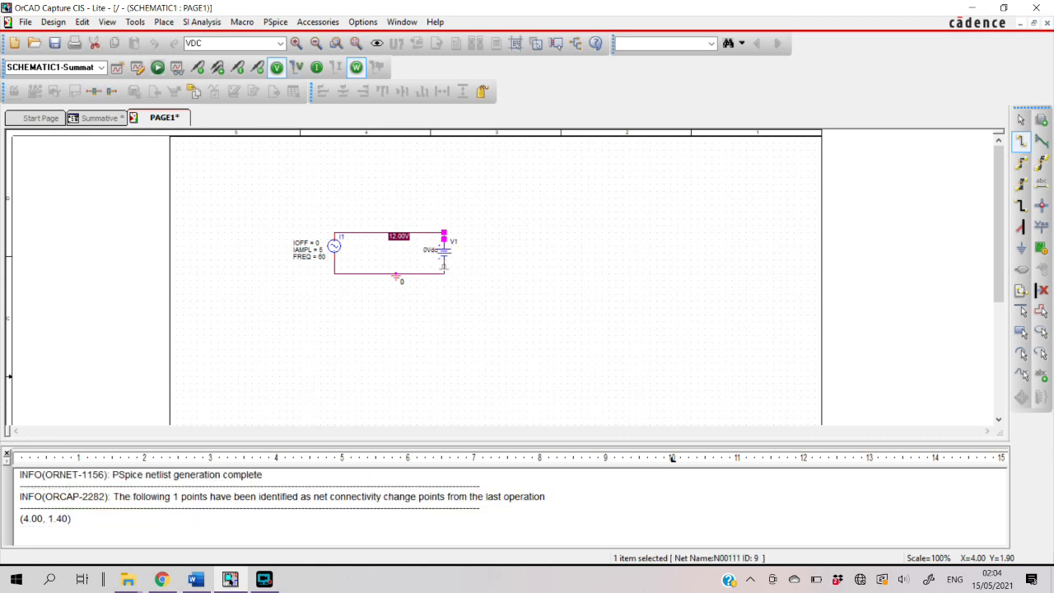
left_click(444, 271)
left_click(444, 271)
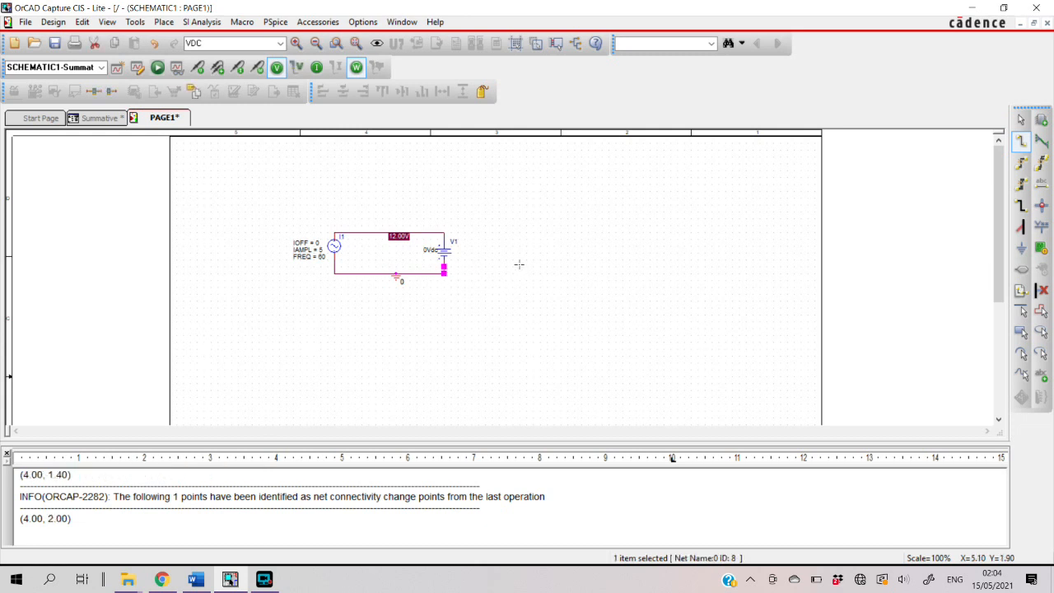
key("Escape")
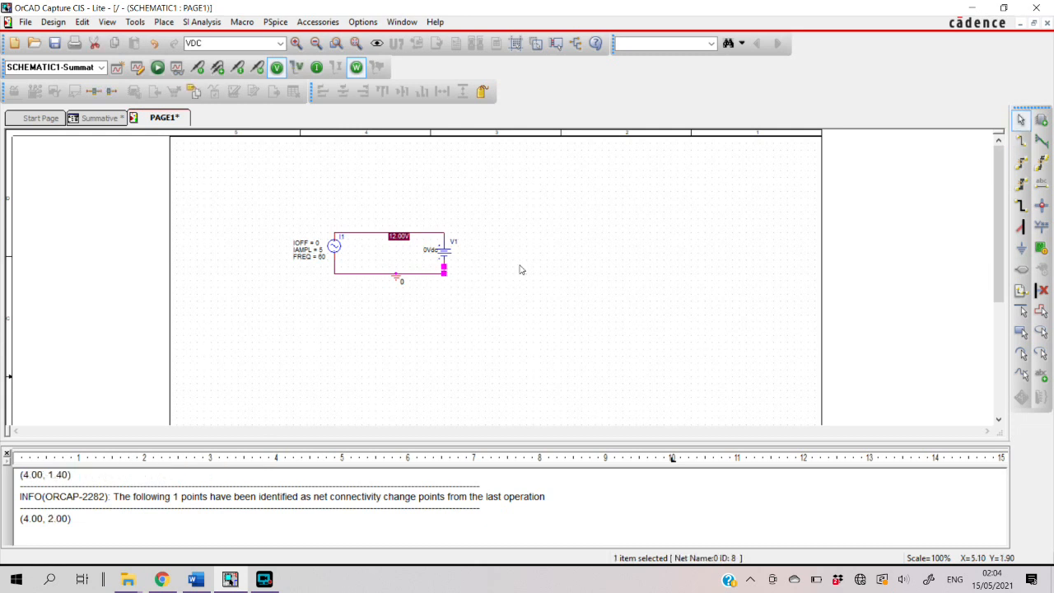
left_click(511, 224)
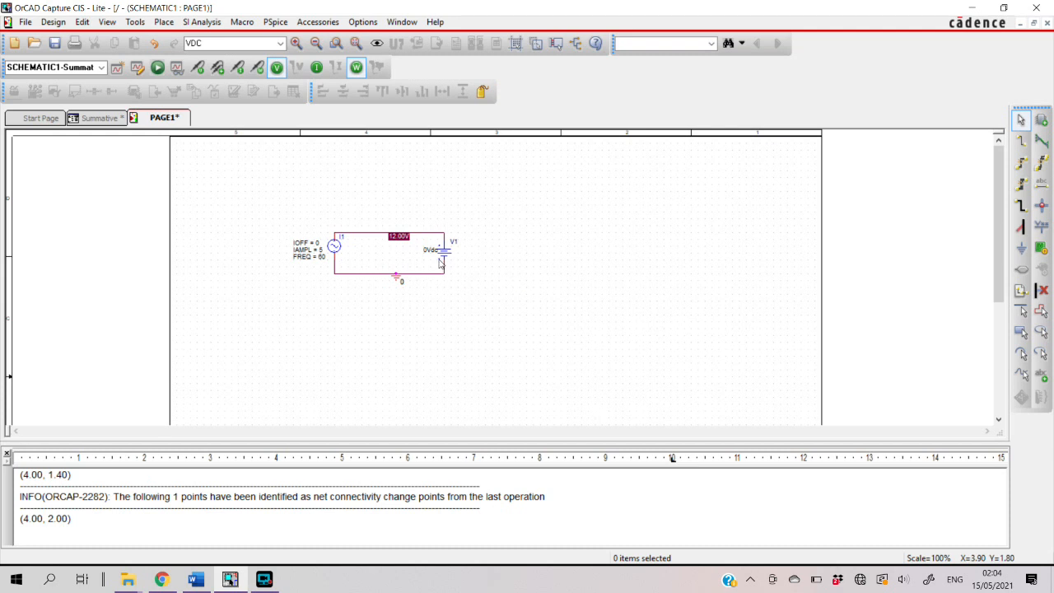
Set the DC value of voltage source V1 to 12
double_click(430, 250)
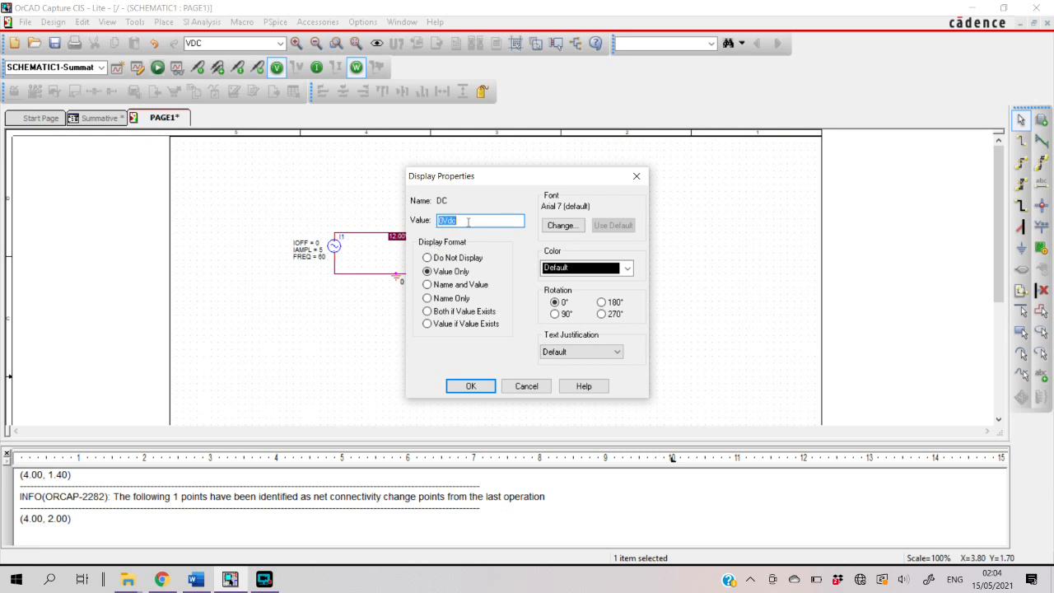
key("BackSpace")
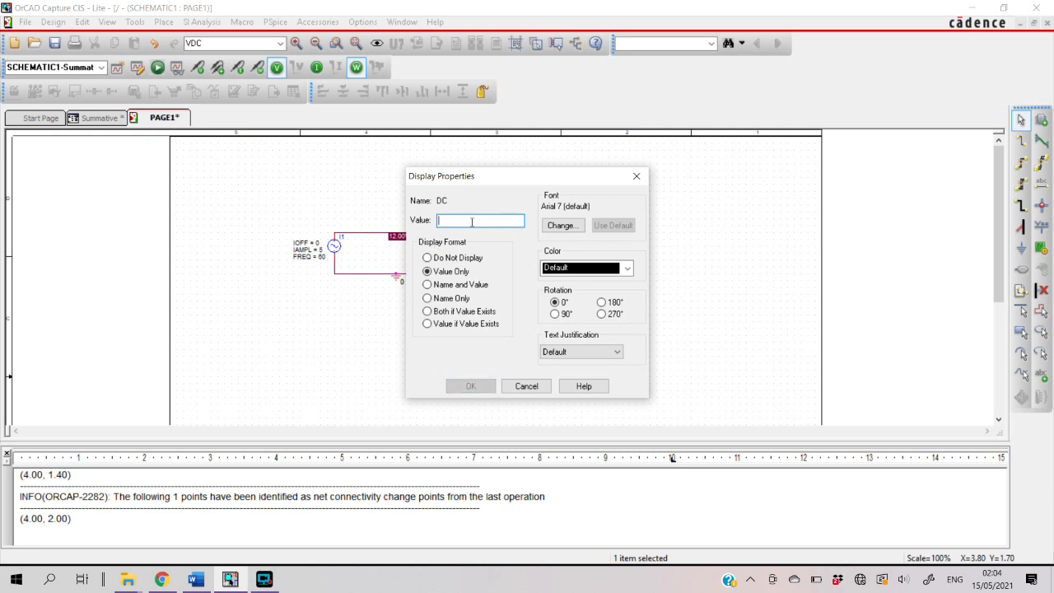
type("12")
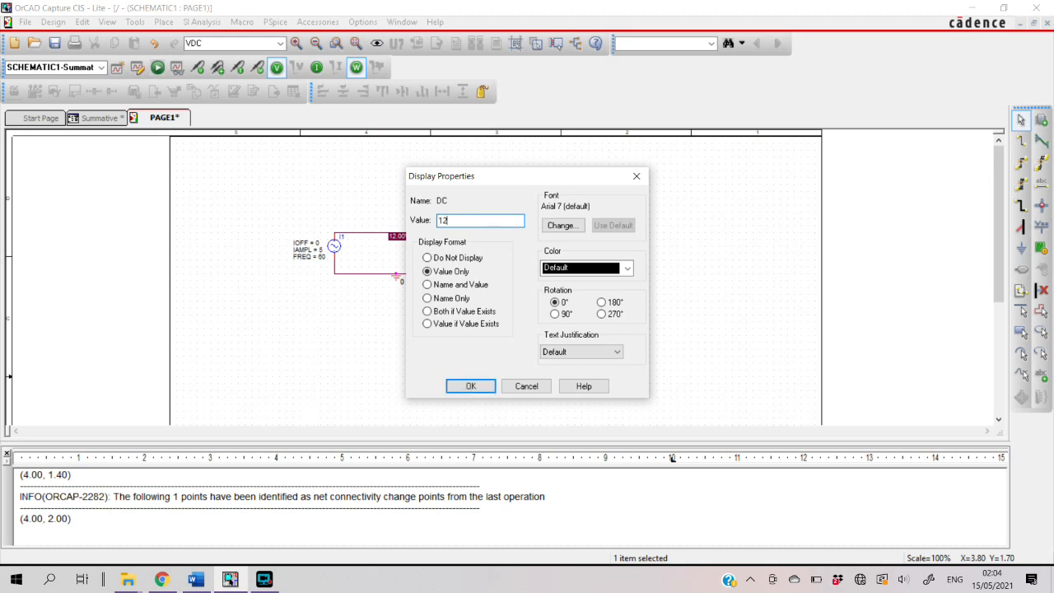
left_click(451, 387)
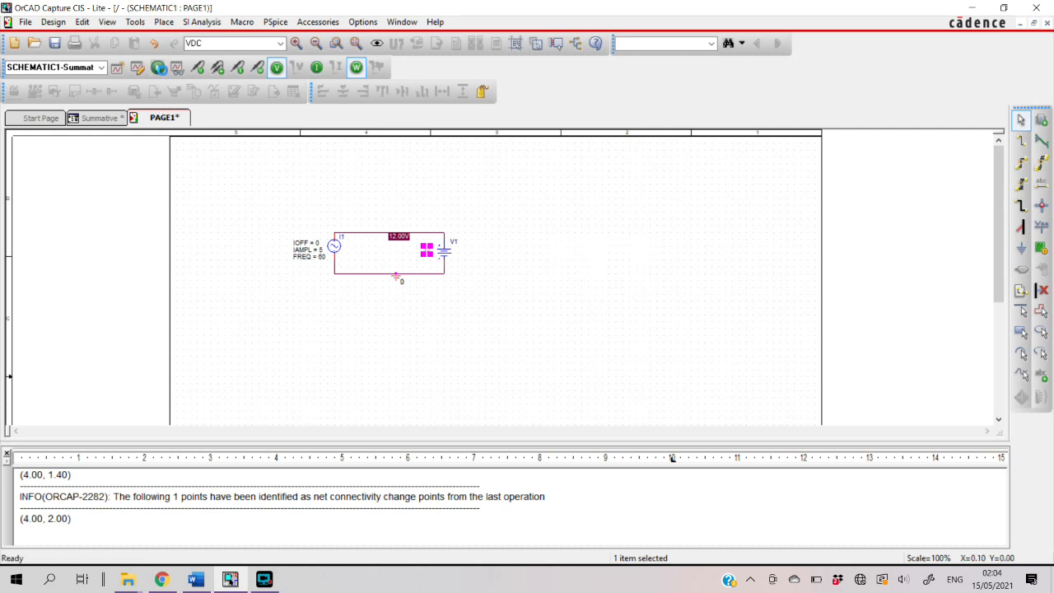
Run the PSpice simulation and add the voltage source's instantaneous power trace W(V1) to the empty plot
left_click(158, 68)
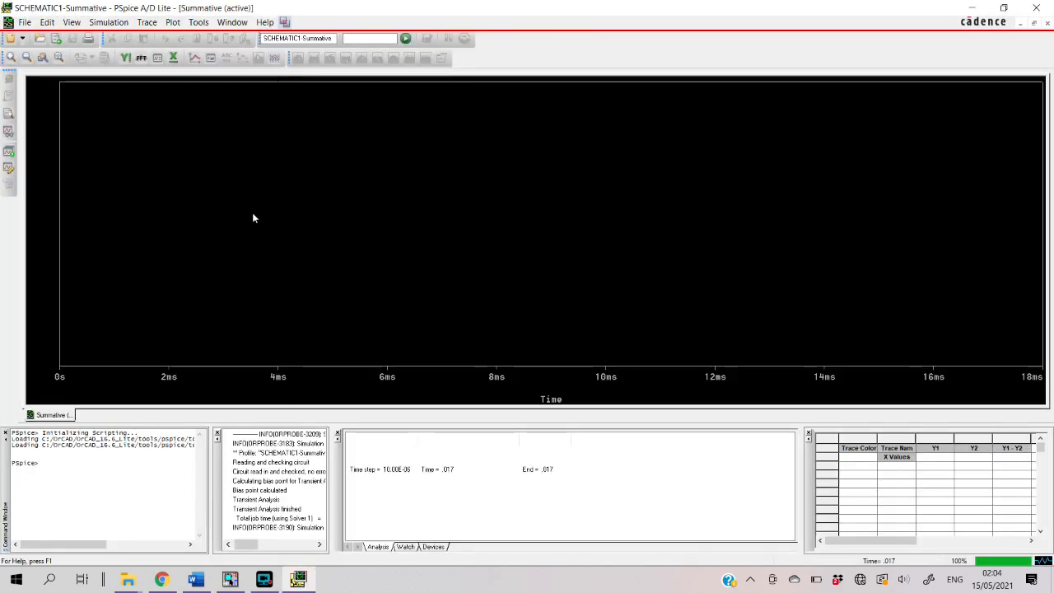
right_click(253, 216)
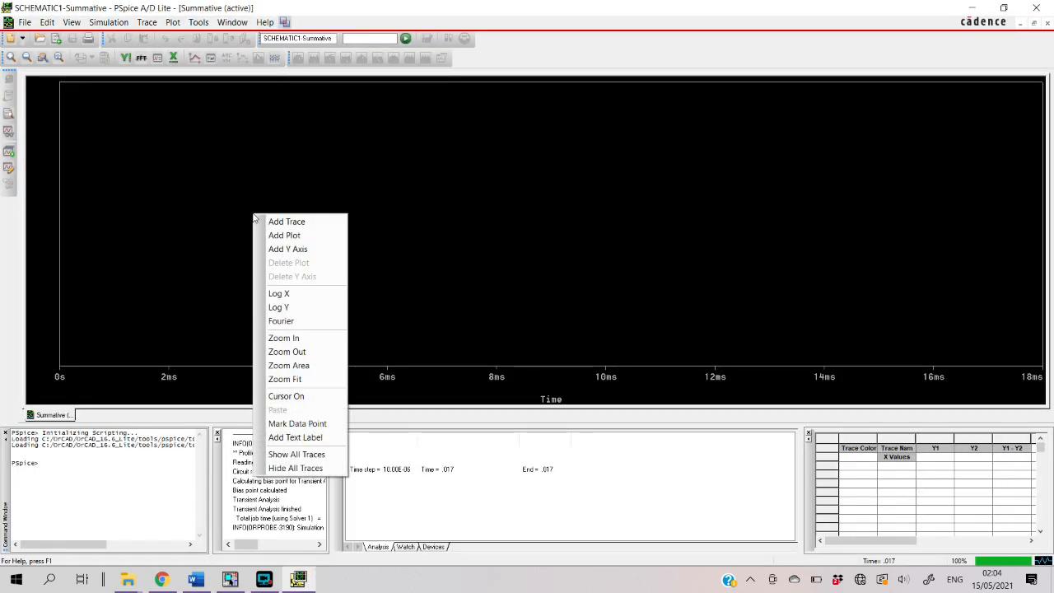
left_click(282, 221)
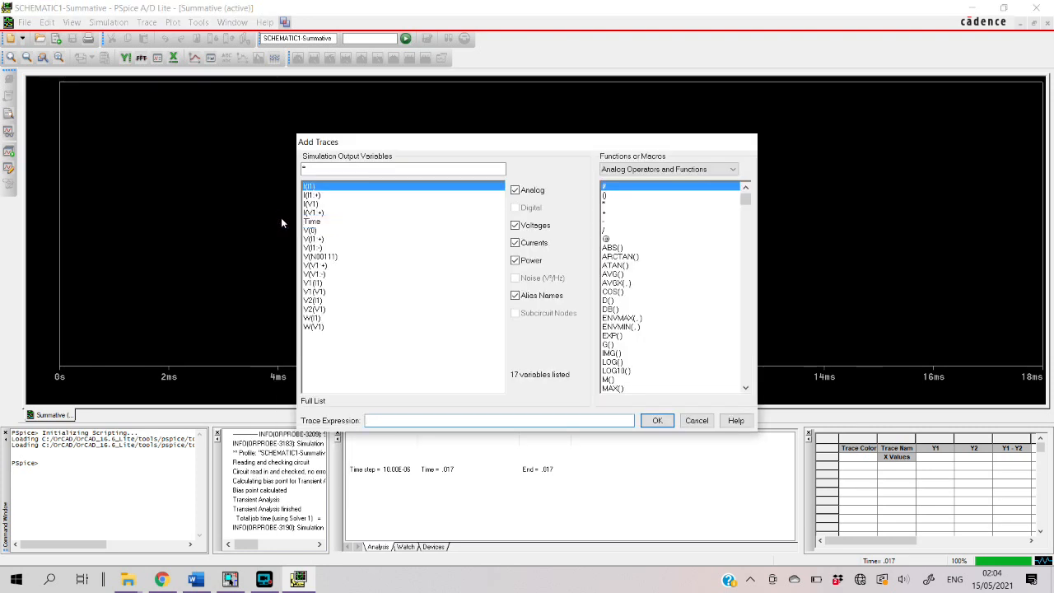
left_click(314, 327)
left_click(656, 421)
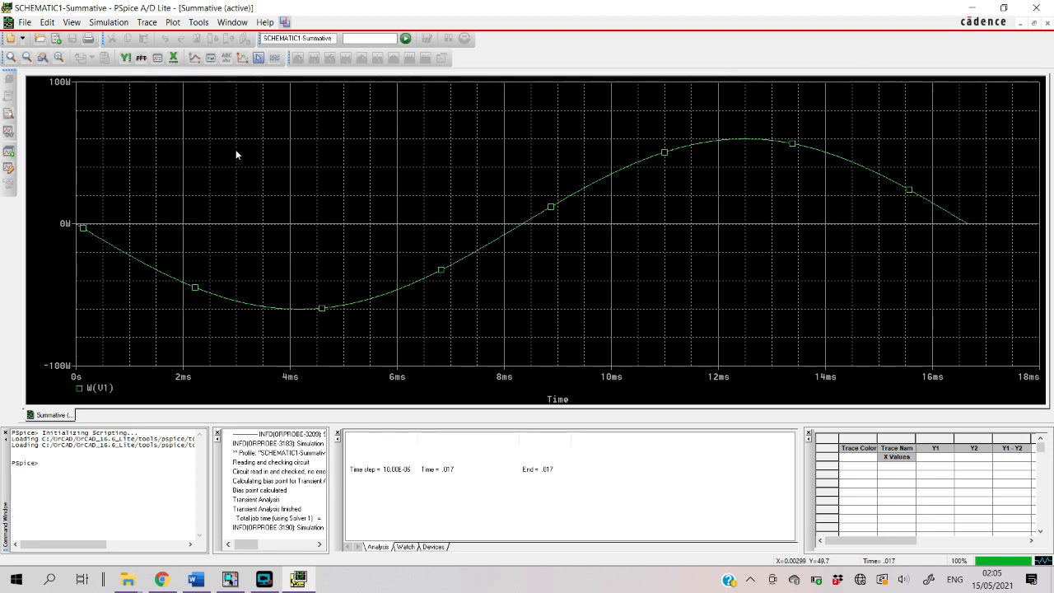
Place the plot cursor at the W(V1) trace's negative peak, about 4.17 ms, and compare its reading with the Instantaneous Power calculation in Word
left_click(257, 59)
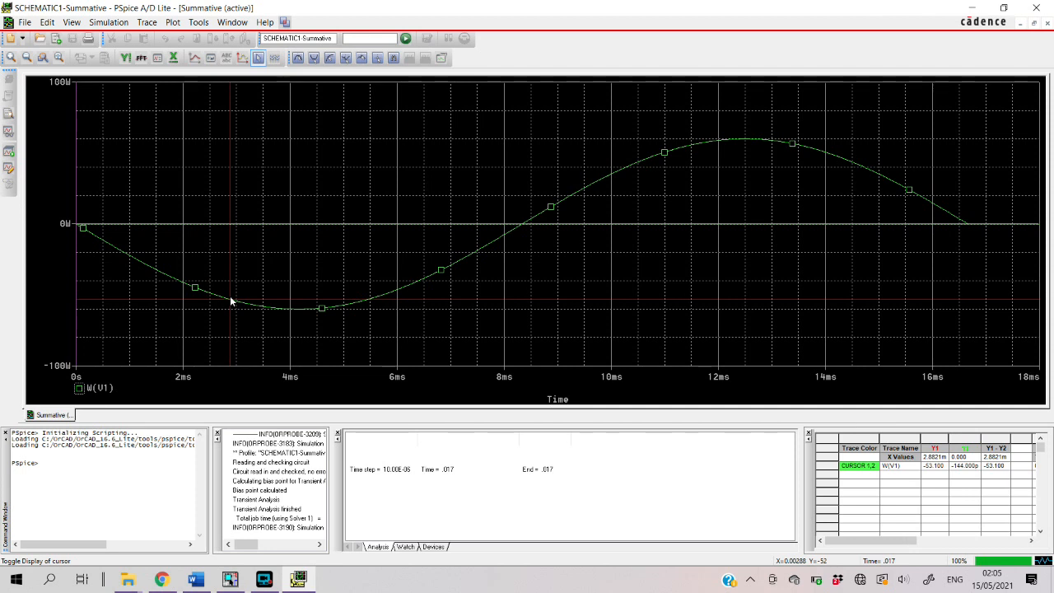
left_click_drag(239, 305, 299, 331)
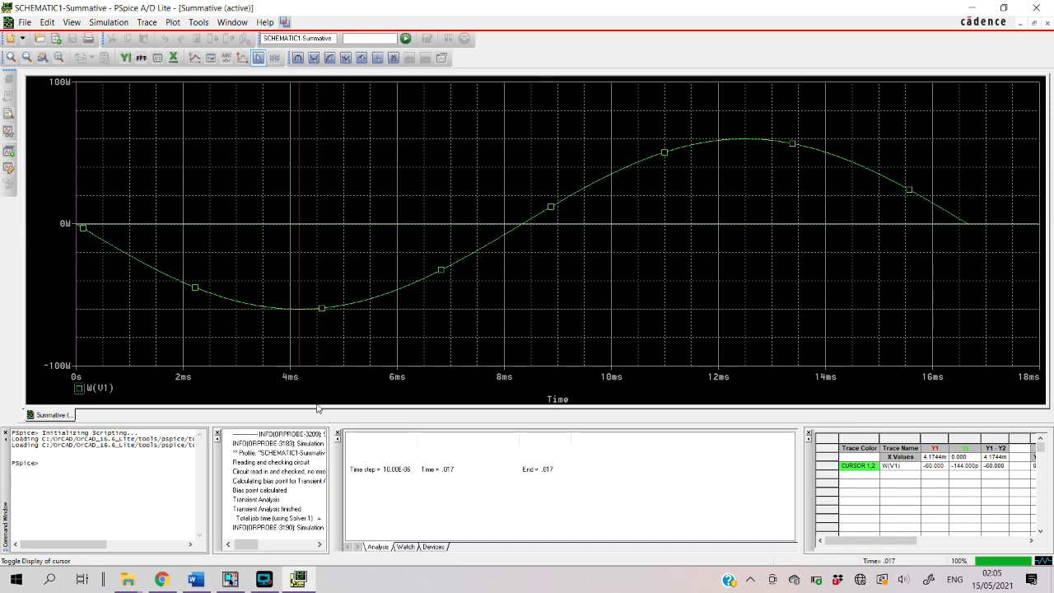
mouse_move(201, 587)
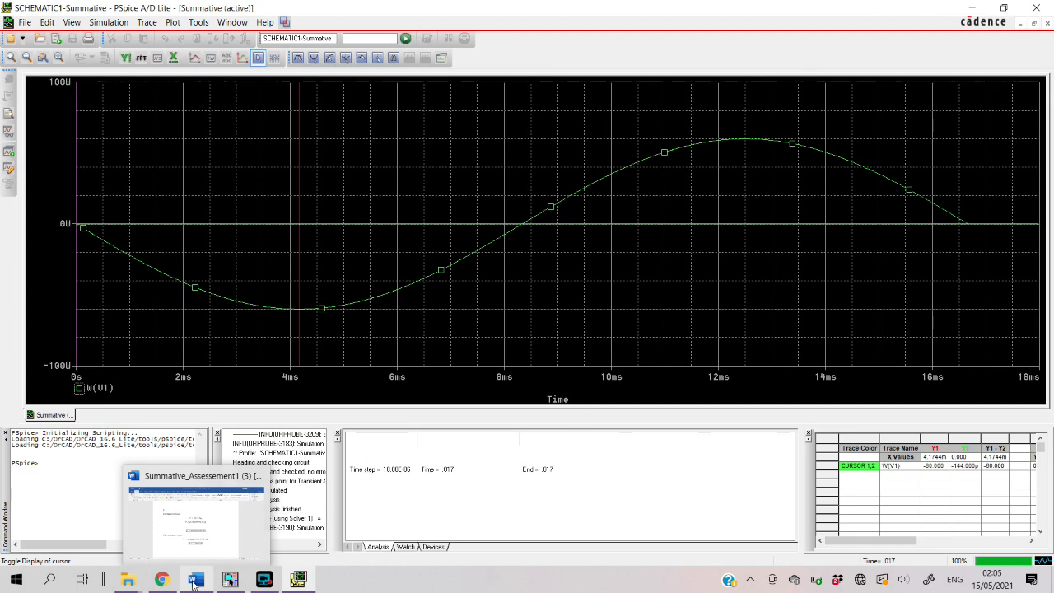
left_click(194, 582)
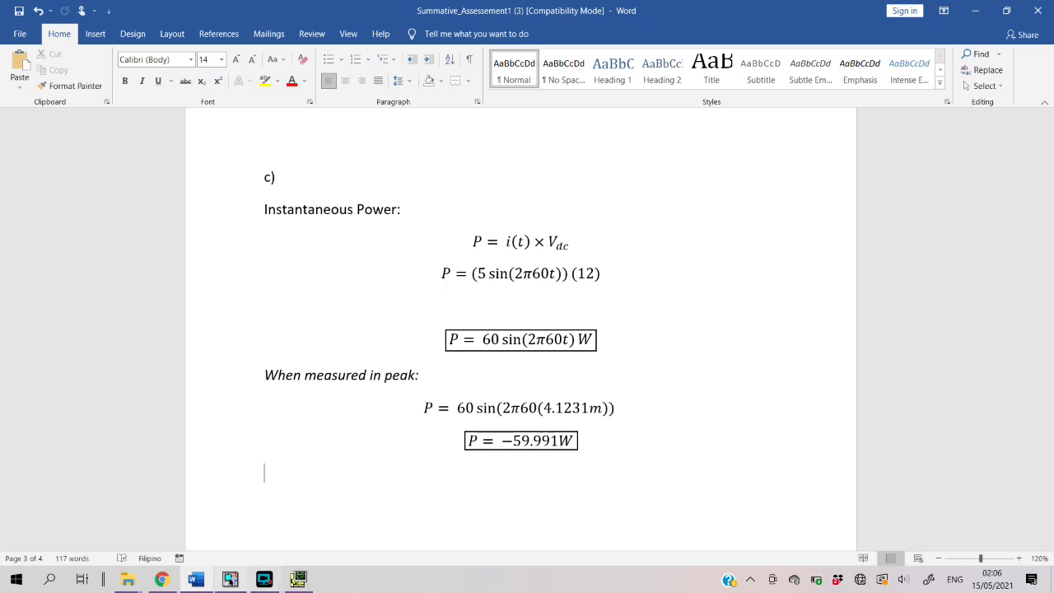
mouse_move(228, 585)
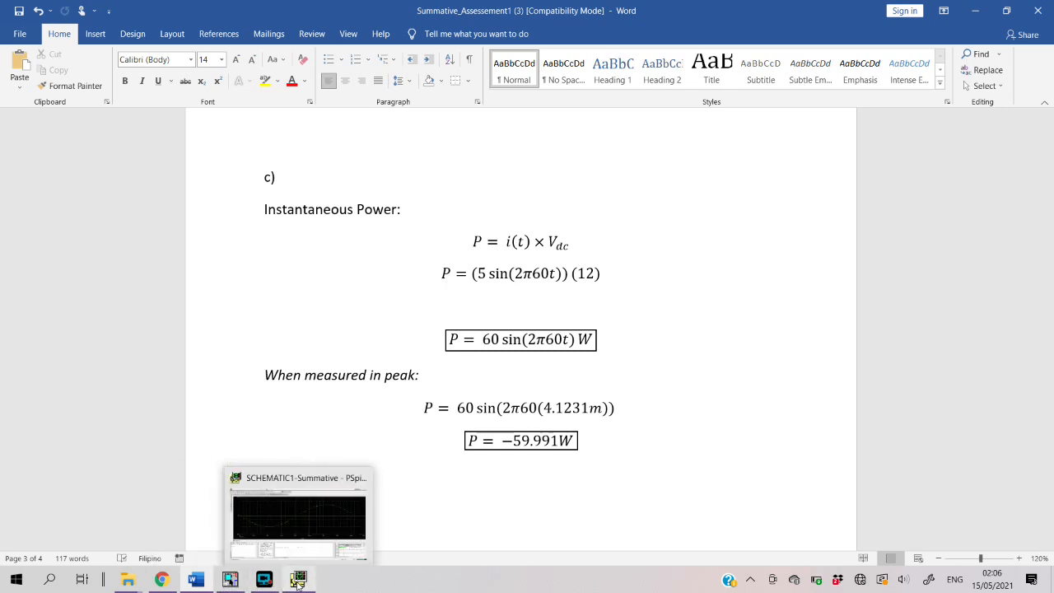
Switch back to PSpice A/D and delete all traces from the W(V1) plot
left_click(239, 494)
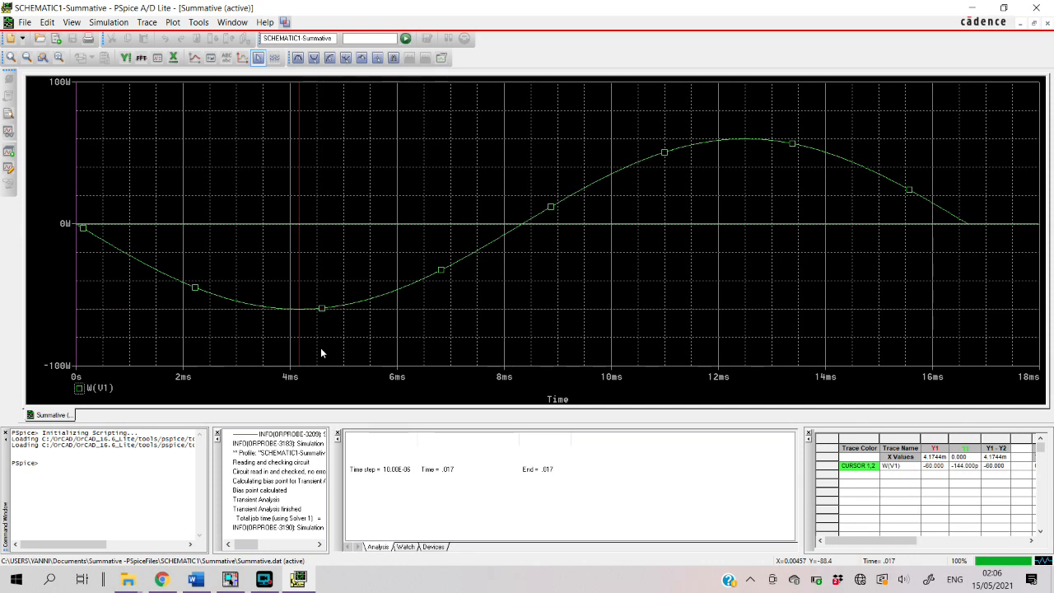
left_click(147, 22)
left_click(181, 51)
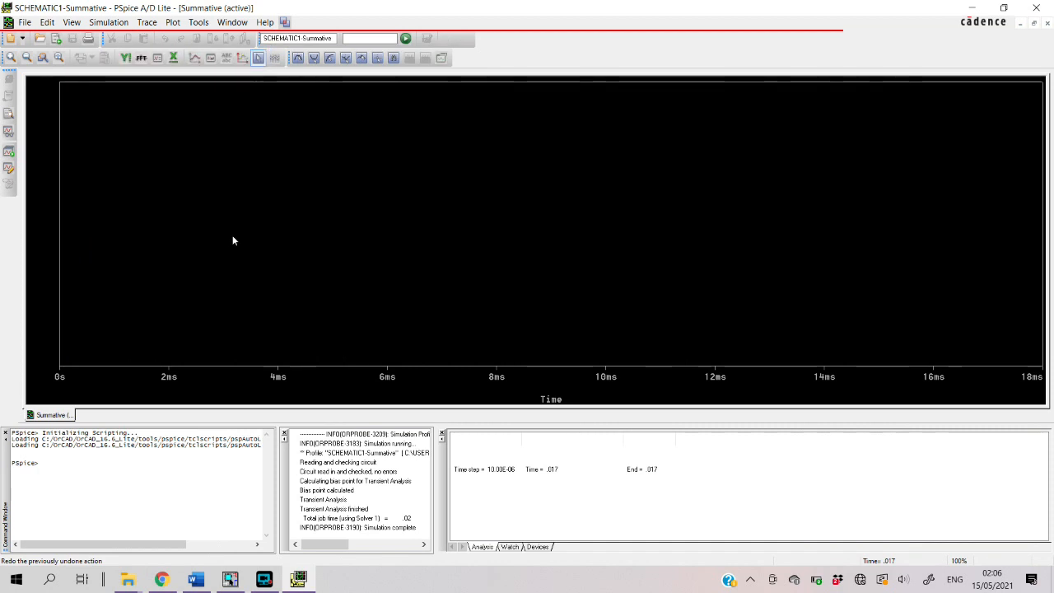
Add the voltage source's average power trace AVG(W(V1)) to the cleared plot
right_click(233, 244)
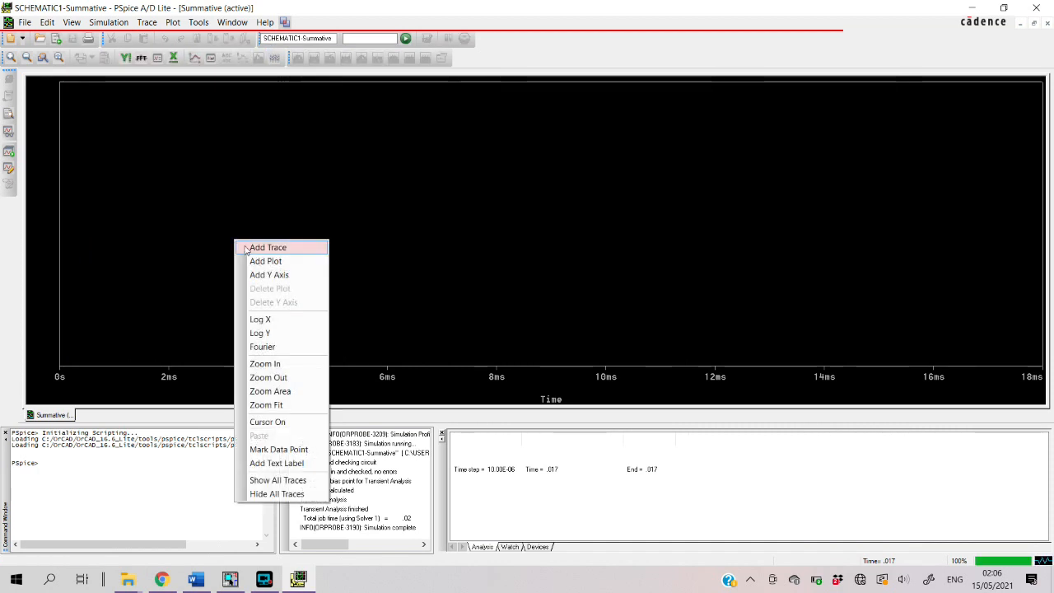
left_click(255, 247)
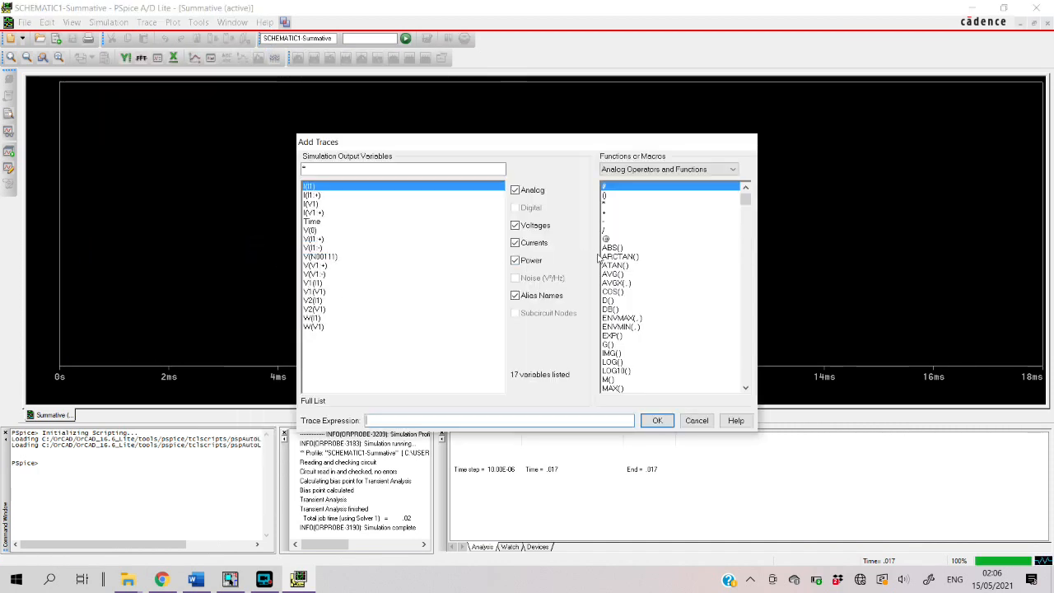
left_click(615, 274)
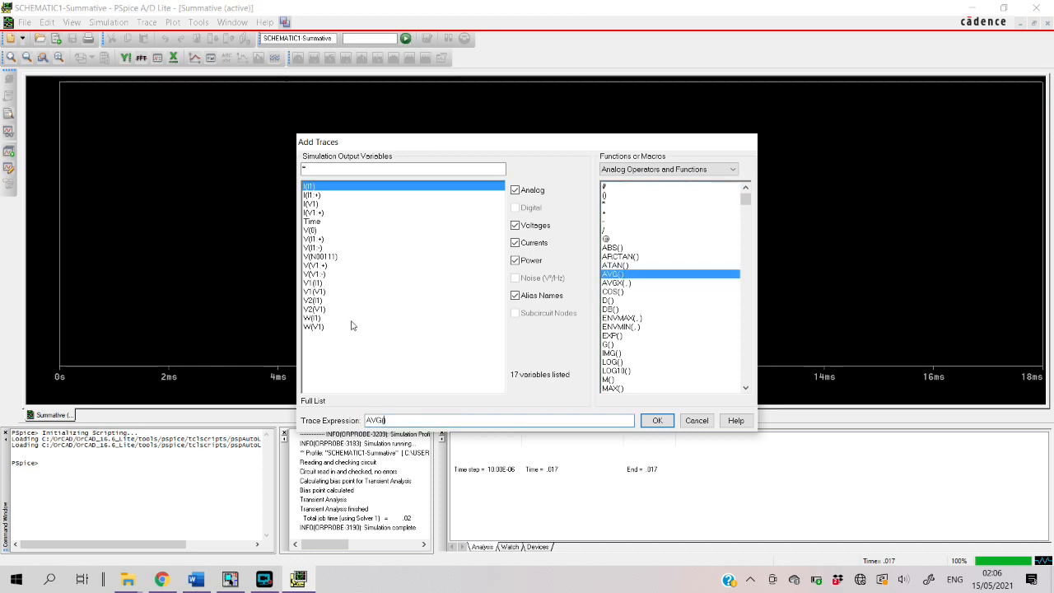
left_click(314, 327)
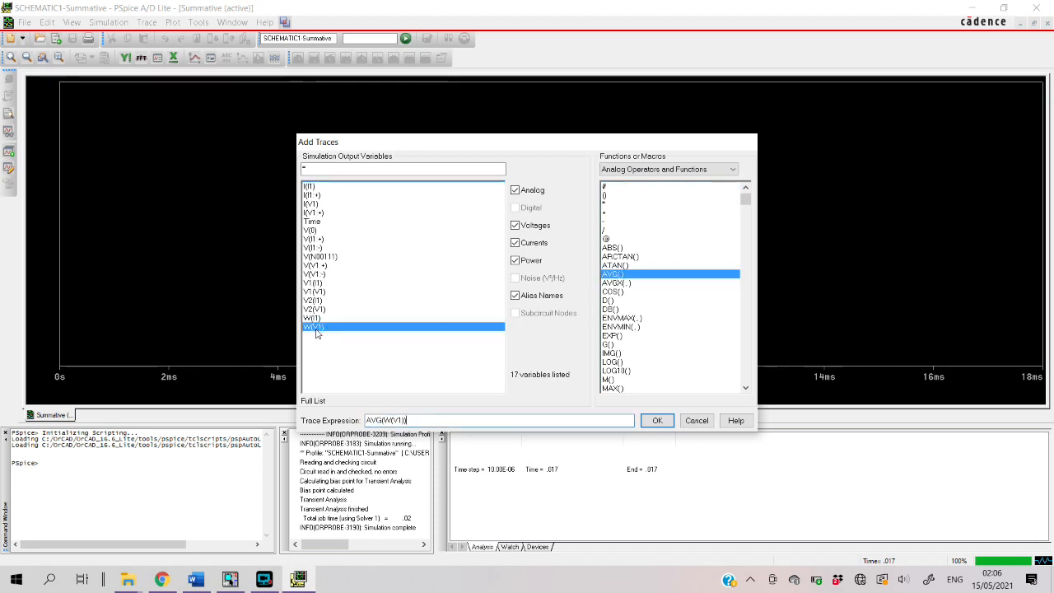
left_click(657, 421)
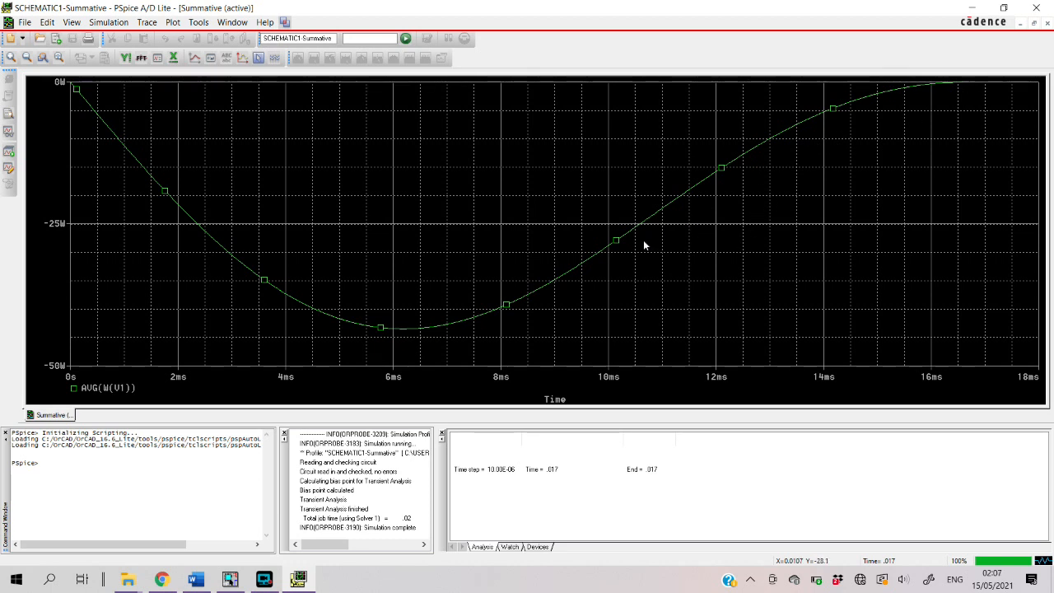
Turn on the plot cursor and place it at the end of the AVG(W(V1)) trace, at about 16.66 ms
left_click(257, 56)
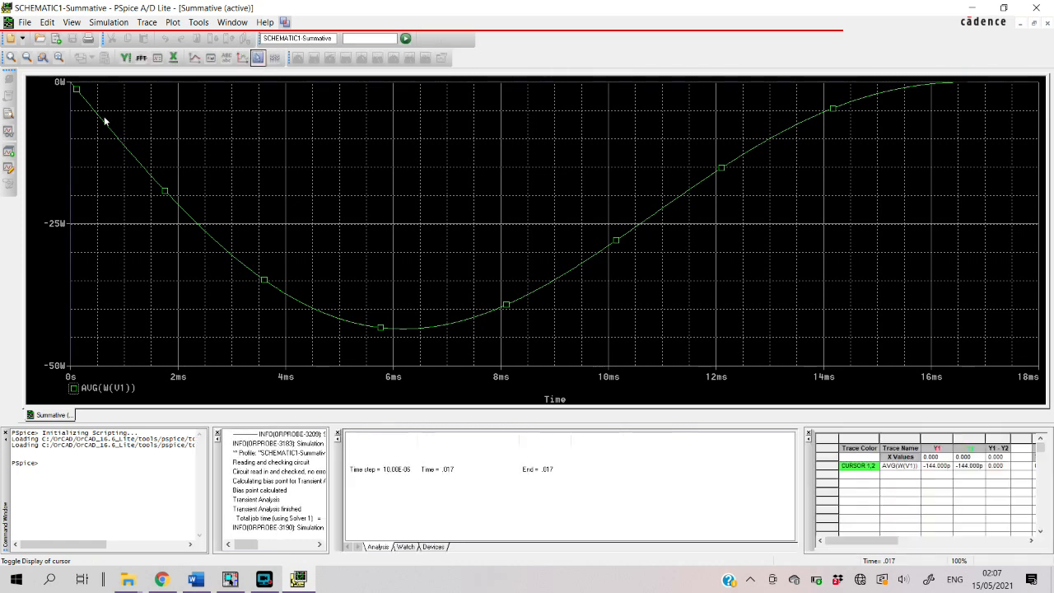
left_click(144, 142)
mouse_move(152, 141)
left_mouse_down()
mouse_move(598, 205)
mouse_move(831, 120)
mouse_move(952, 88)
mouse_move(973, 96)
left_mouse_up()
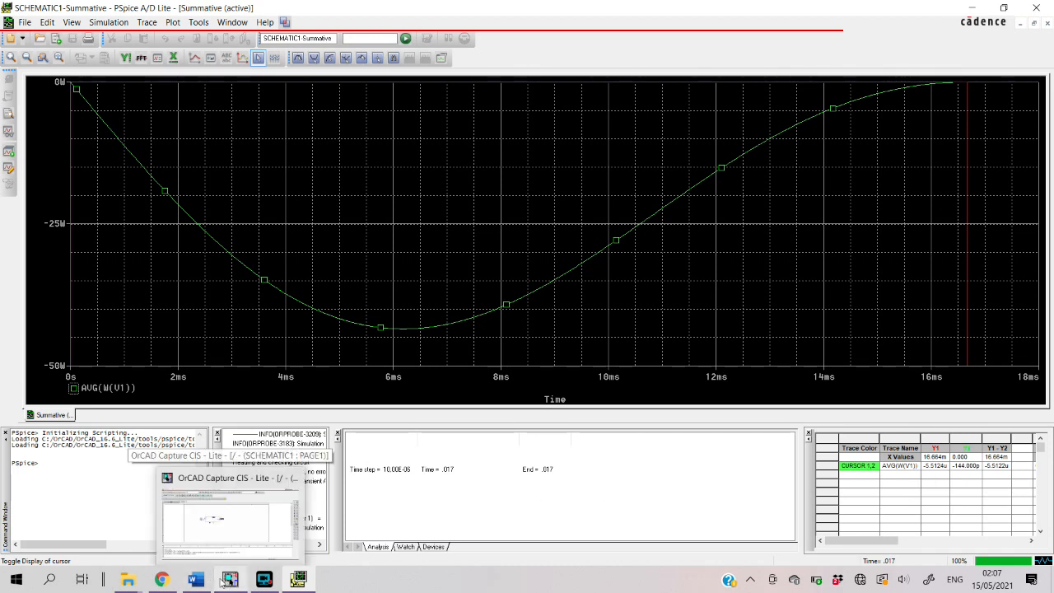
Switch to the Word document and examine the Average Power calculation for the 12 V source against the AVG(W(V1)) cursor reading
left_click(195, 579)
scroll(531, 362, "down", 8)
scroll(535, 351, "up", 1)
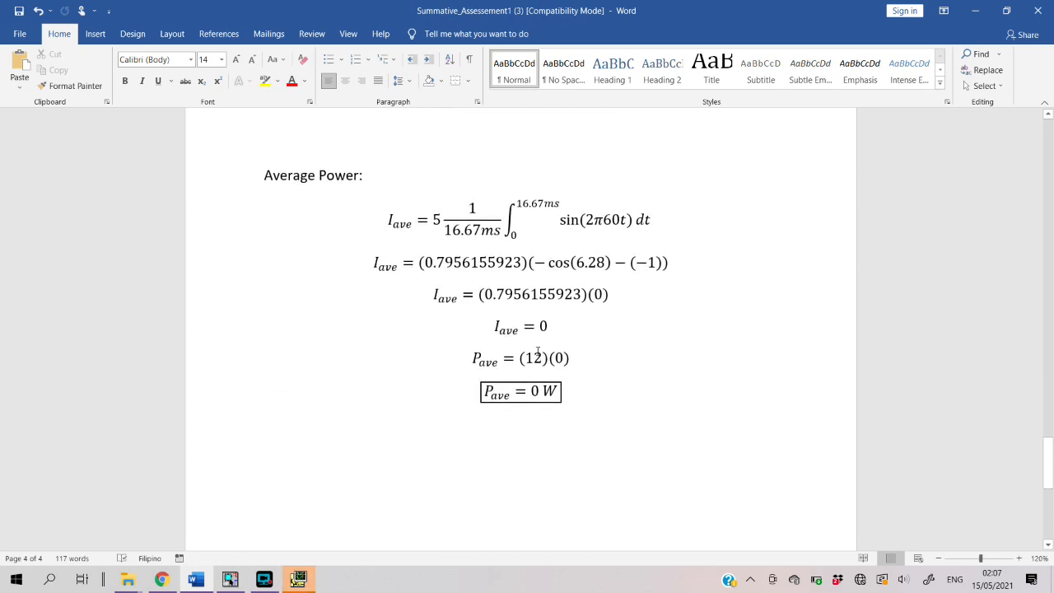